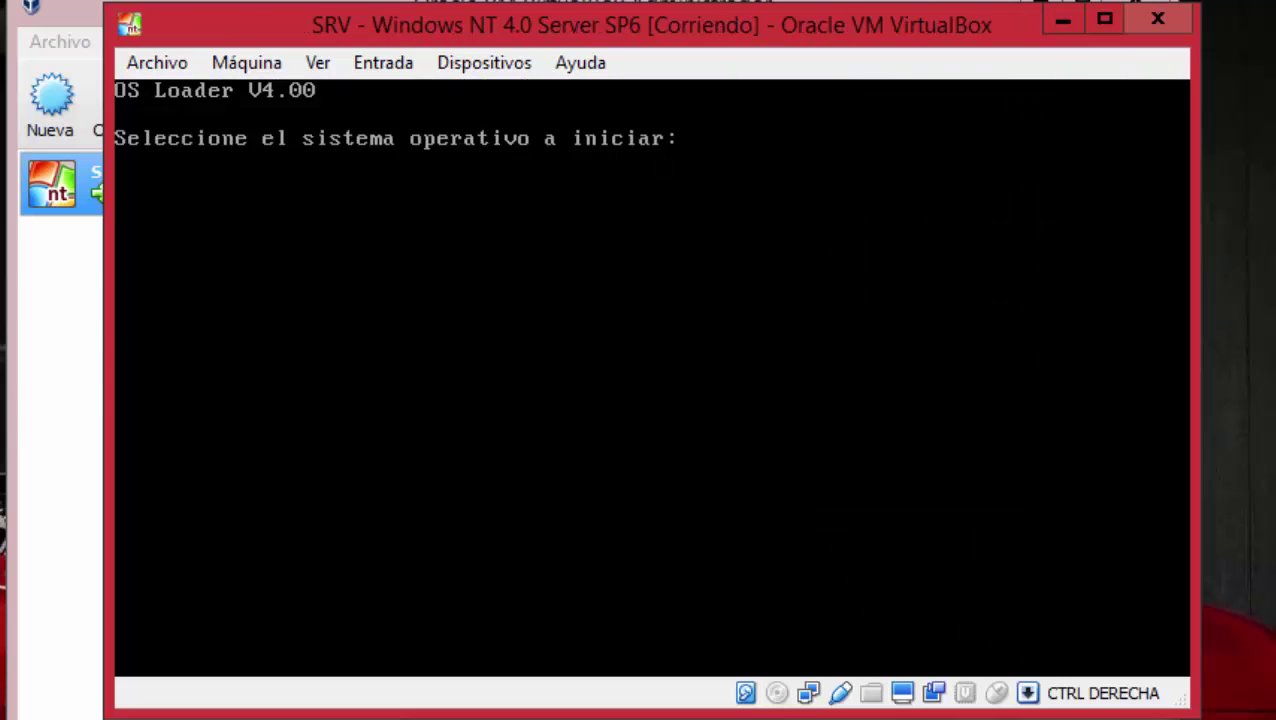
left_click(720, 110)
double_click(488, 264)
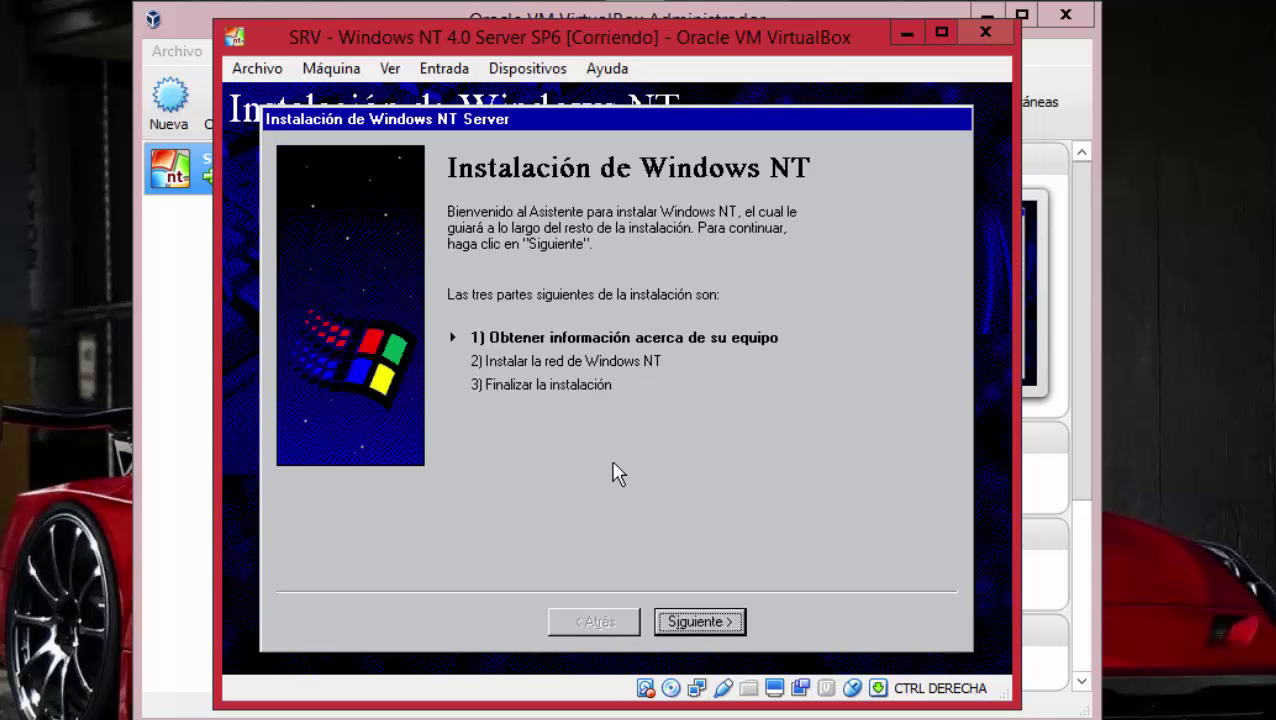
Begin the setup wizard, enter the registered user's name, and choose the "Por puesto" licence mode.
left_click(689, 621)
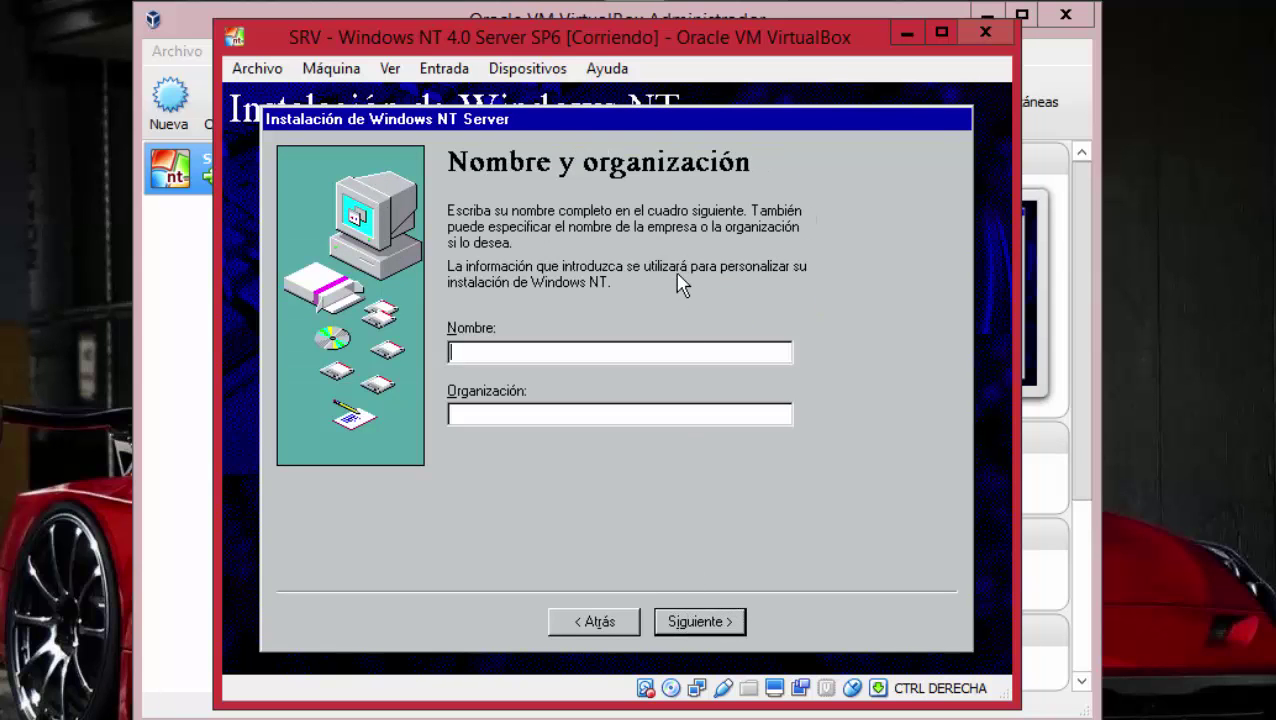
type("Humberto V")
left_click(692, 625)
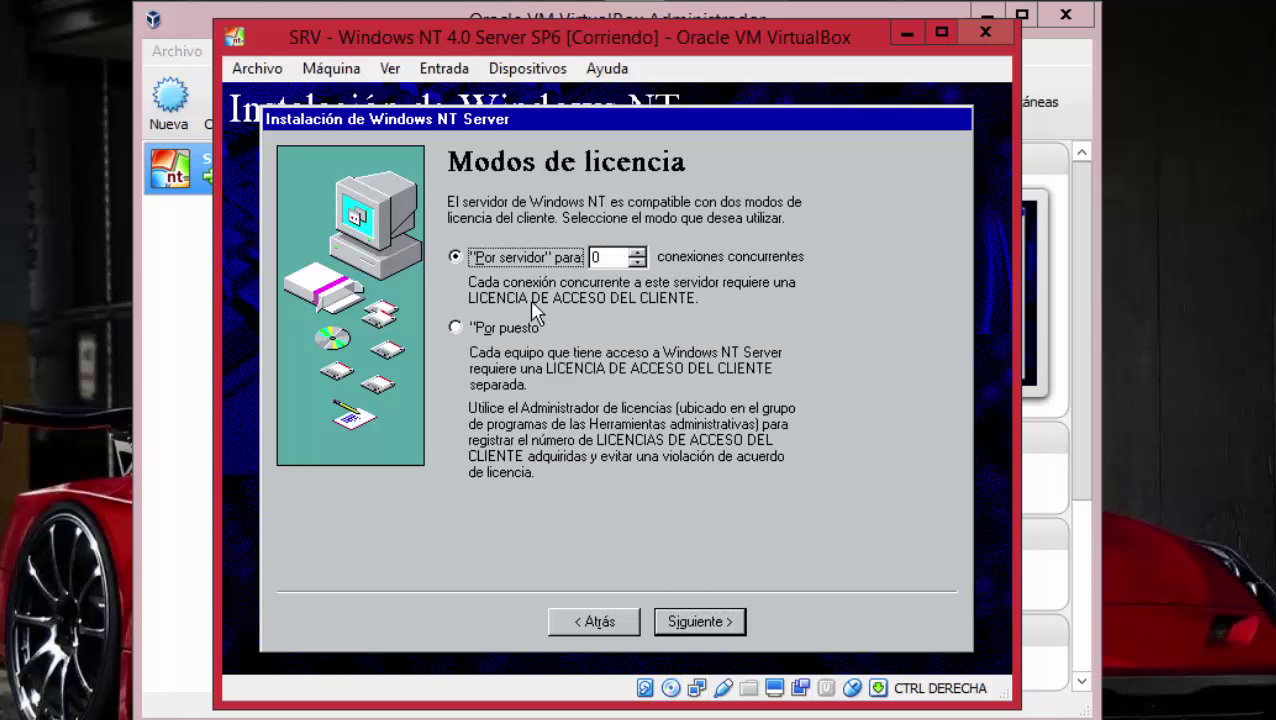
left_click(506, 329)
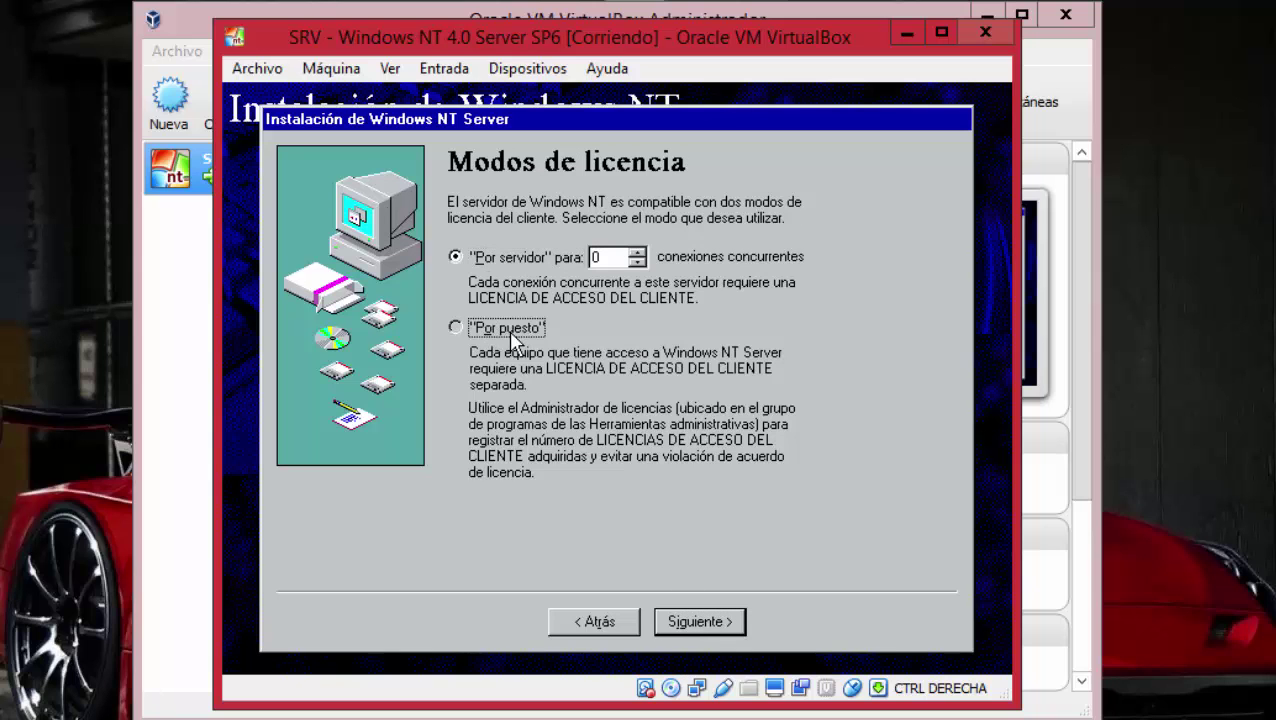
left_click(703, 628)
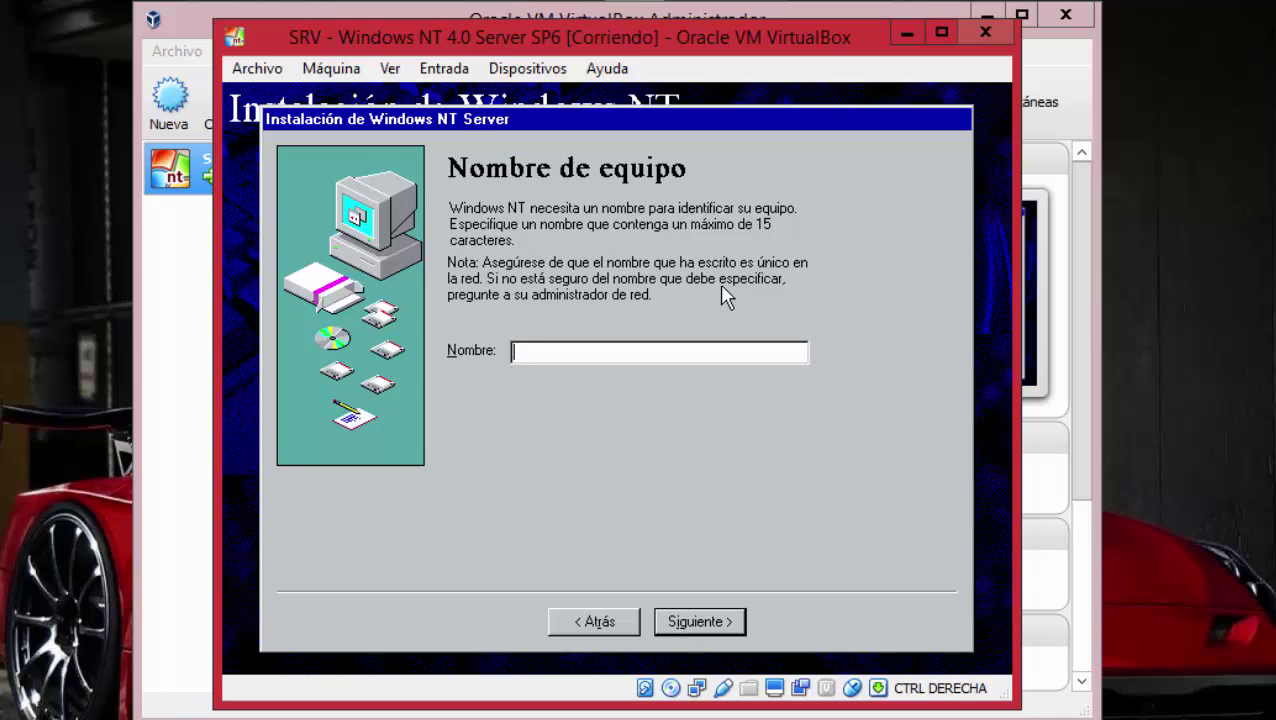
Name the computer SRV-NT4S and keep "Controlador principal del dominio" as the server type.
type("SRV-NT4S")
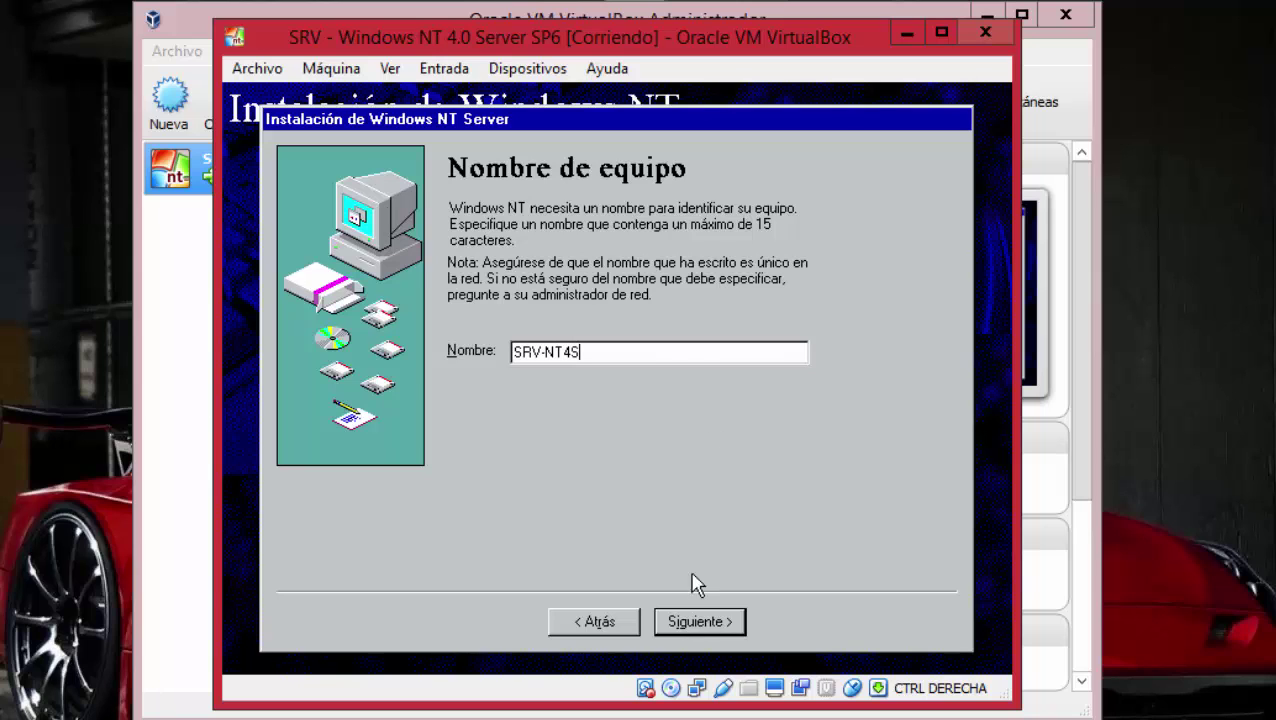
left_click(700, 622)
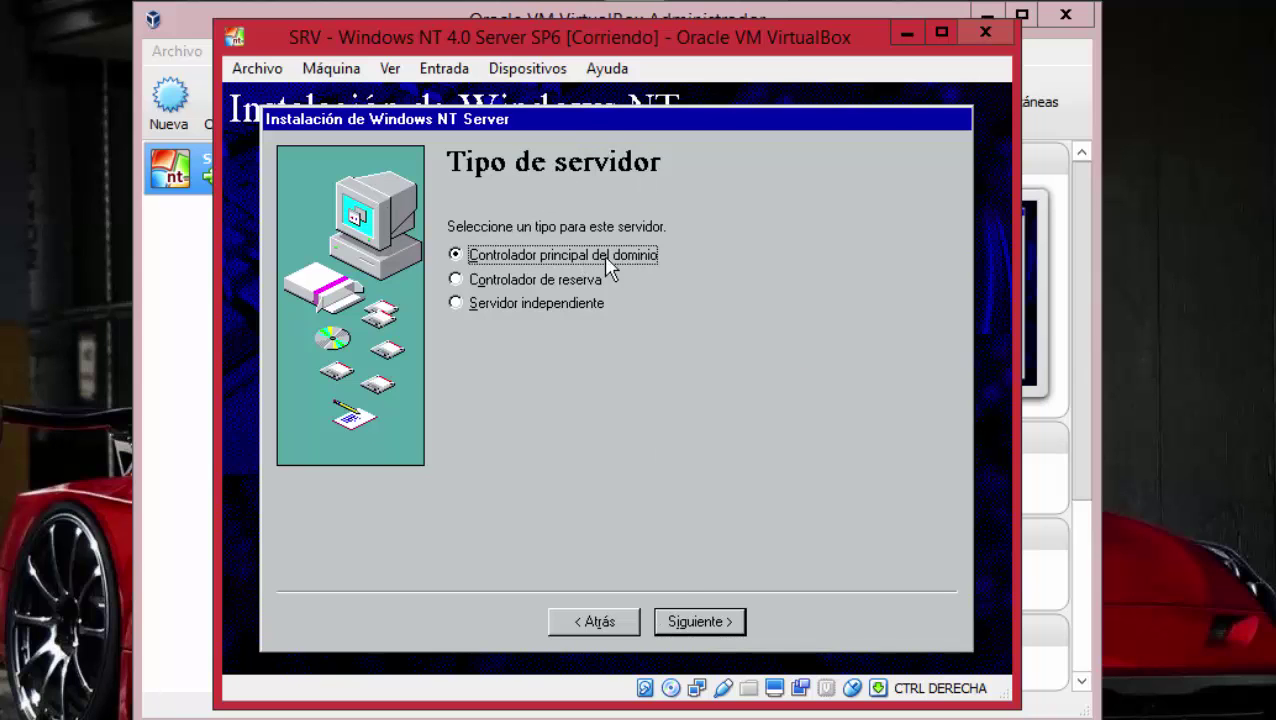
left_click(731, 621)
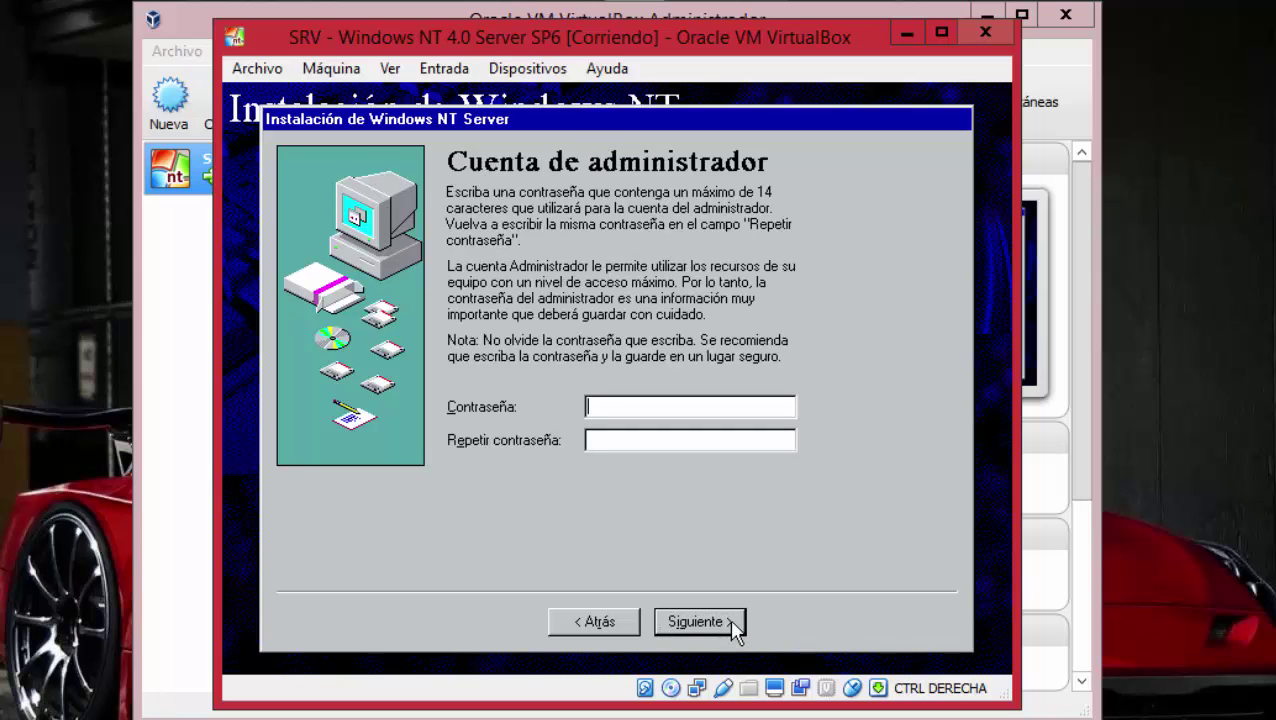
Enter and repeat the administrator account password, and decline creating an emergency repair disk.
type("********")
key("Tab")
type("*********")
left_click(729, 618)
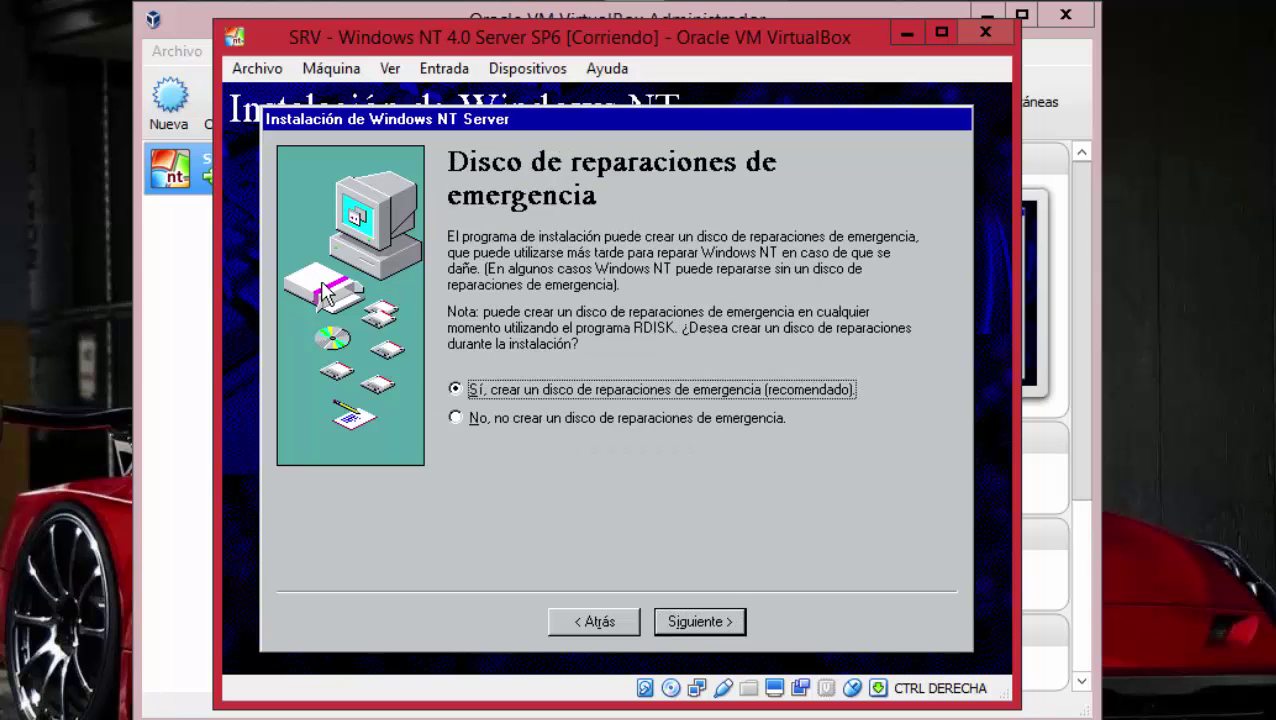
left_click(521, 418)
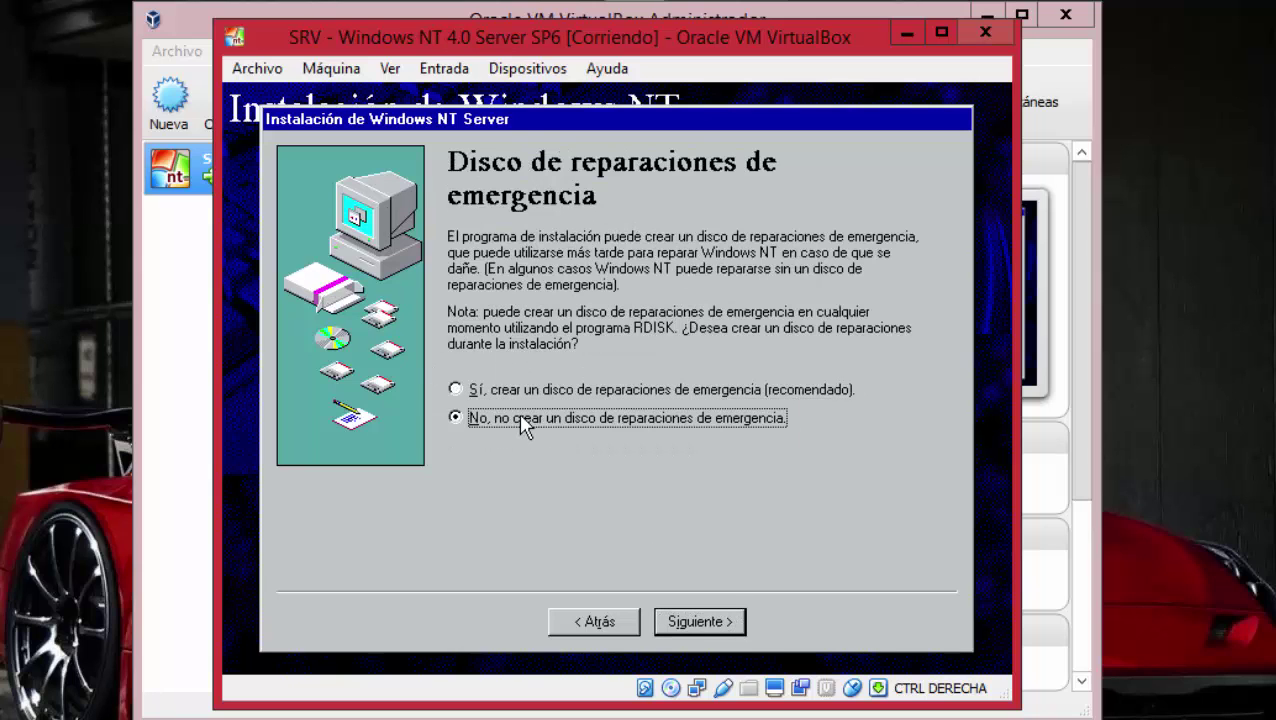
left_click(687, 628)
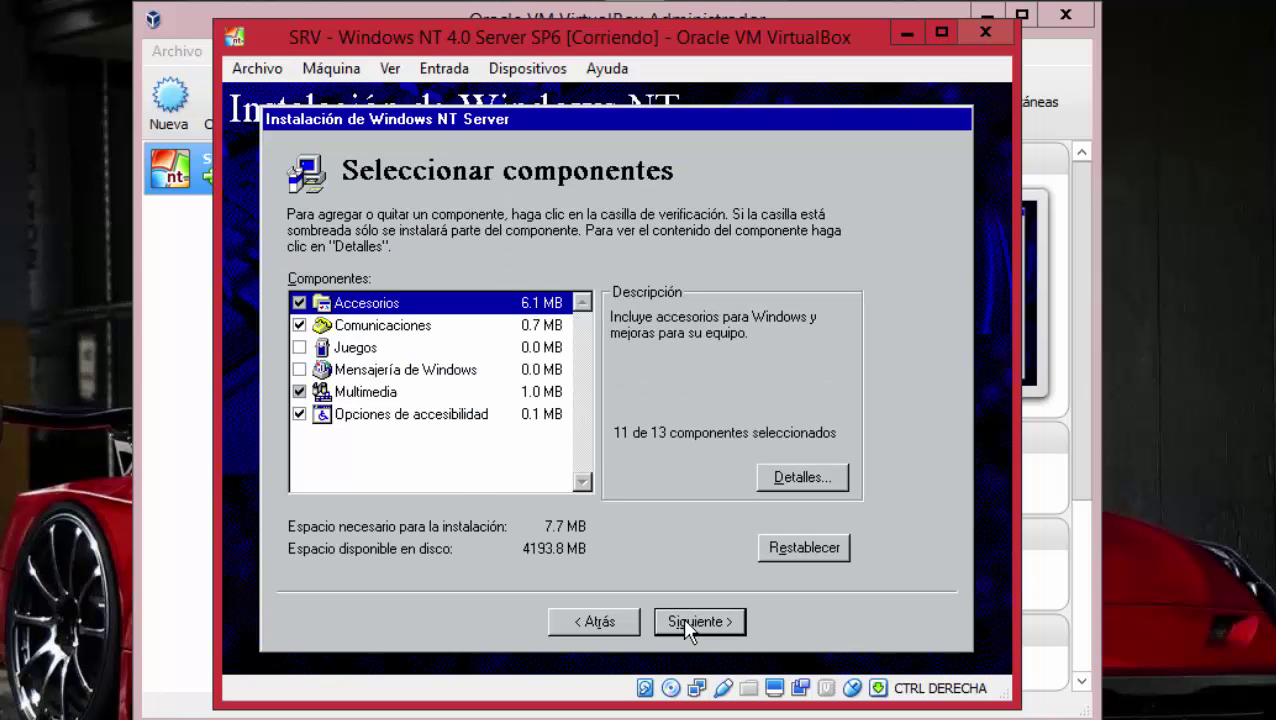
Select every component of Accesorios, Juegos and Multimedia for installation.
left_click(297, 305)
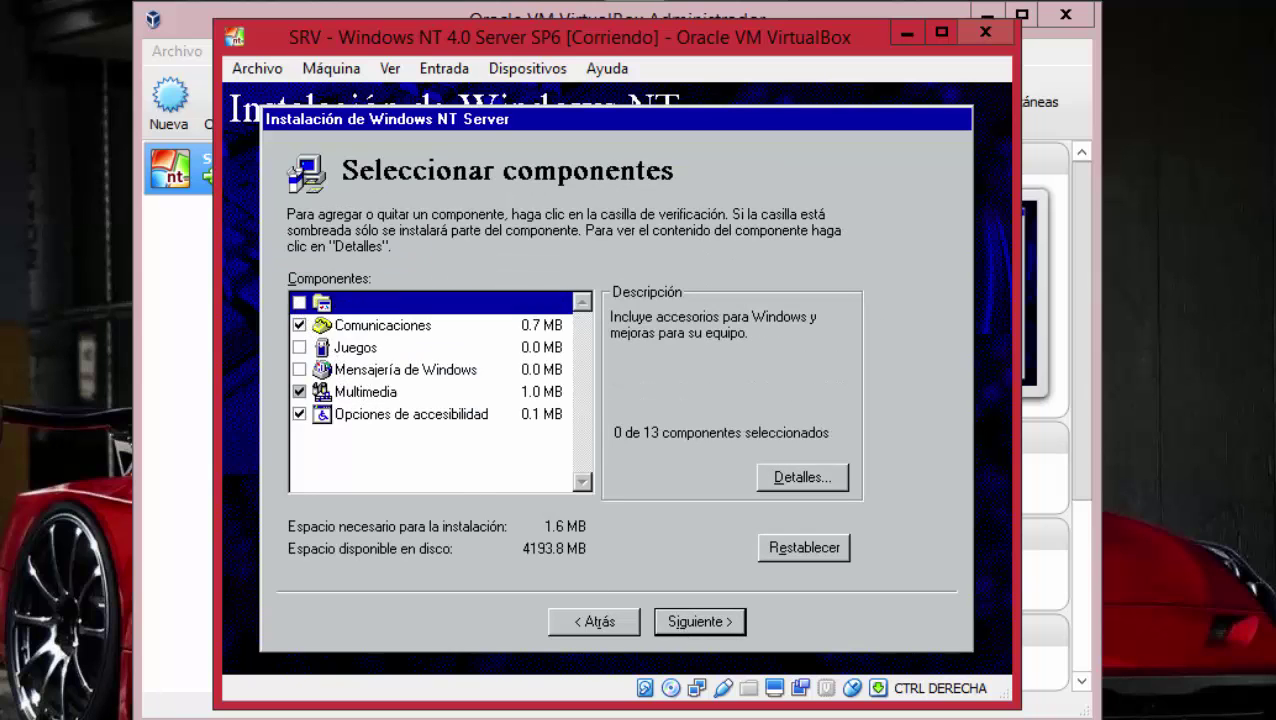
double_click(297, 305)
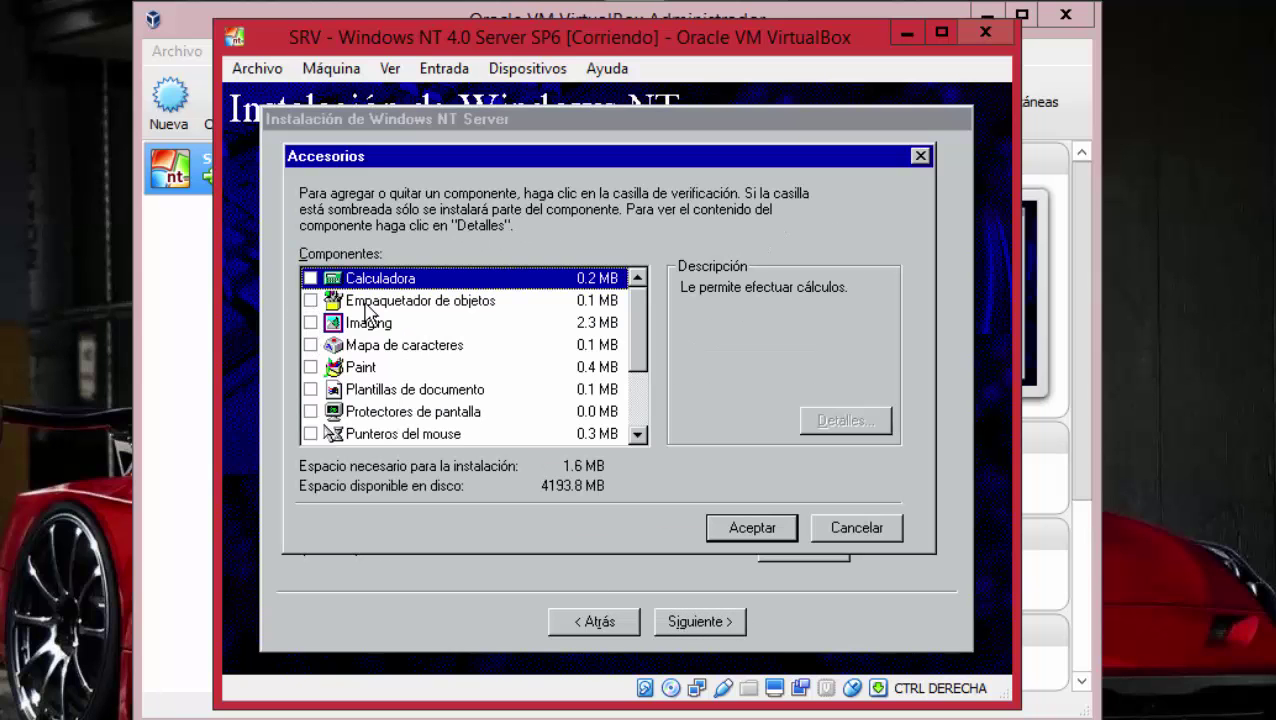
key("Return")
left_click(299, 302)
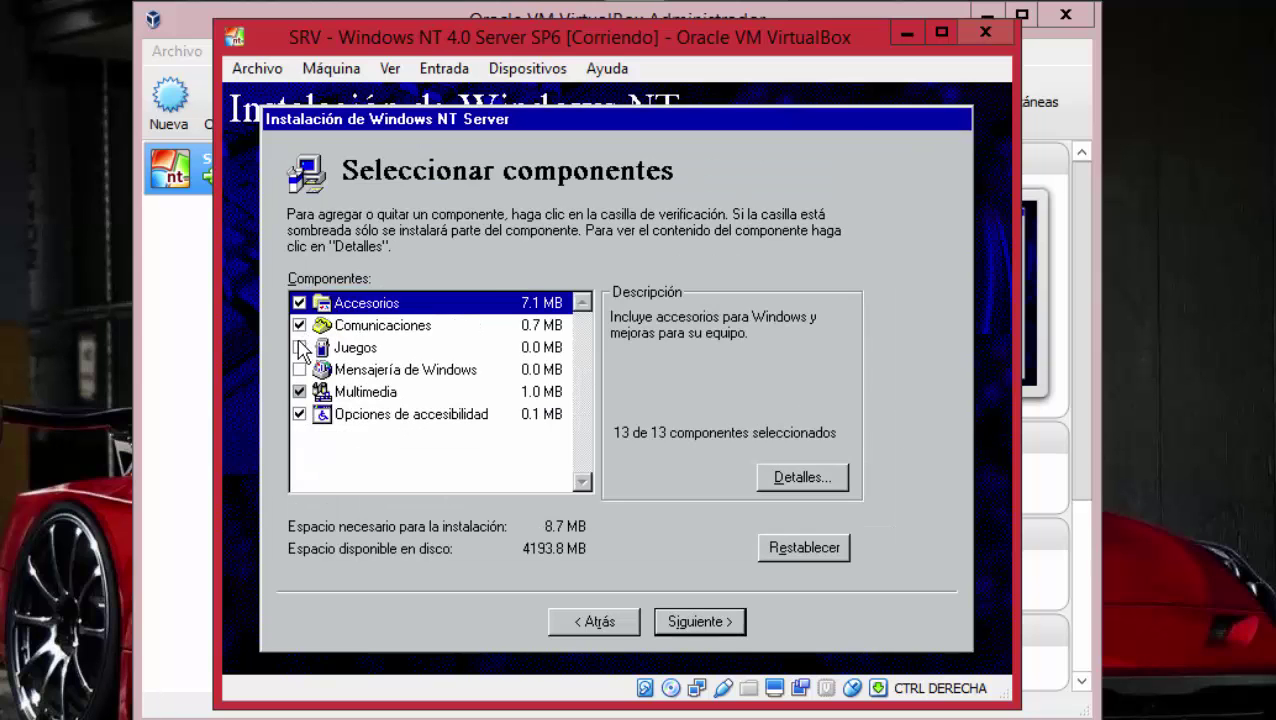
left_click(300, 348)
left_click(302, 393)
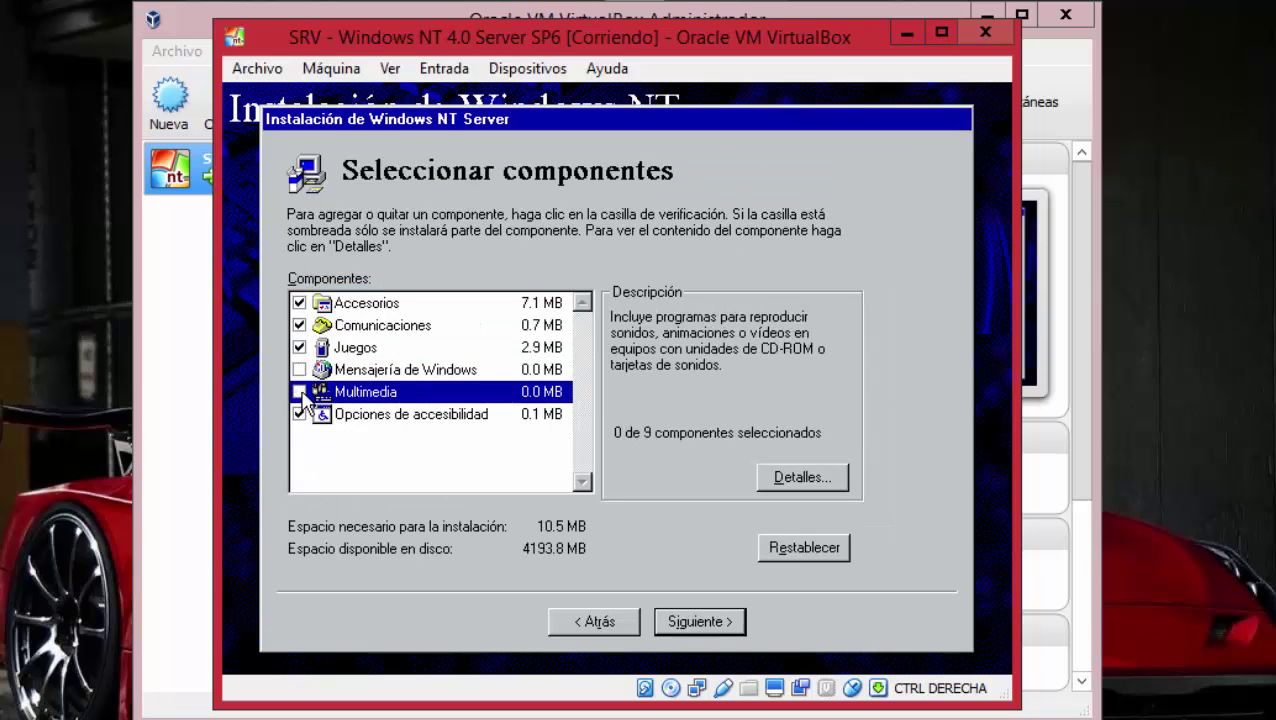
left_click(300, 392)
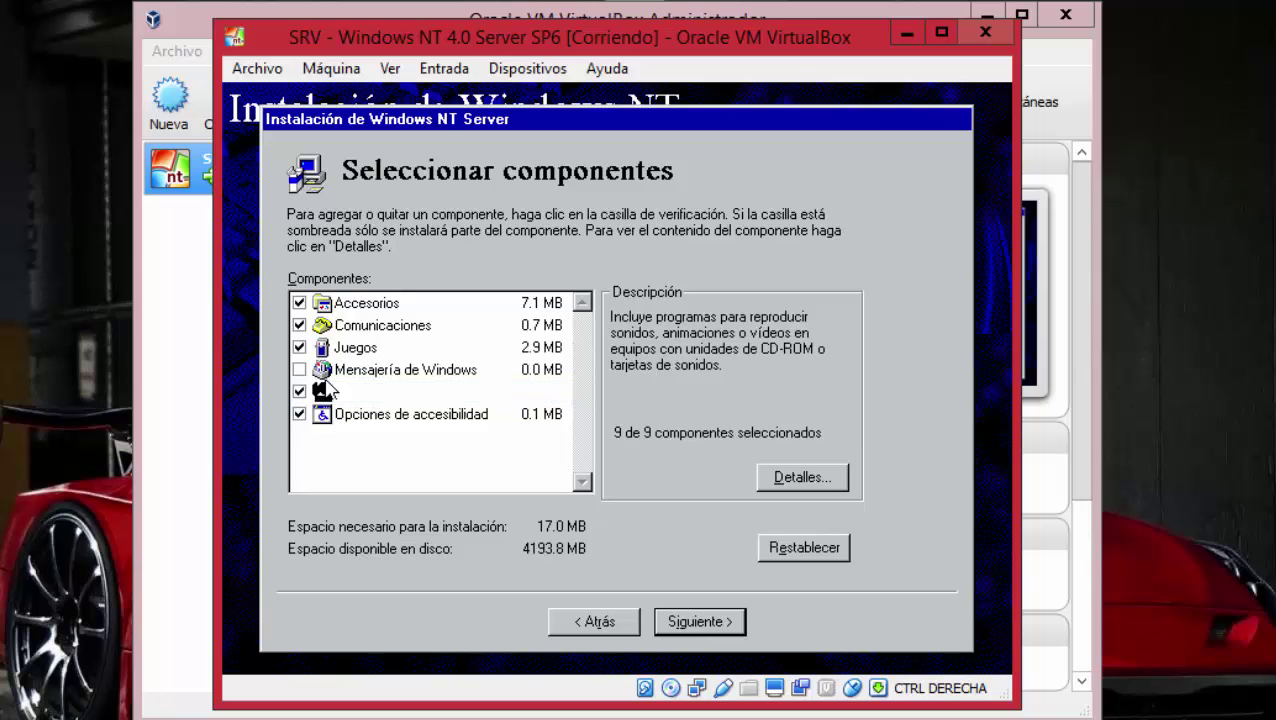
Examine the descriptions of the components inside Mensajería de Windows, leaving them unselected.
key("Up")
key("alt+d")
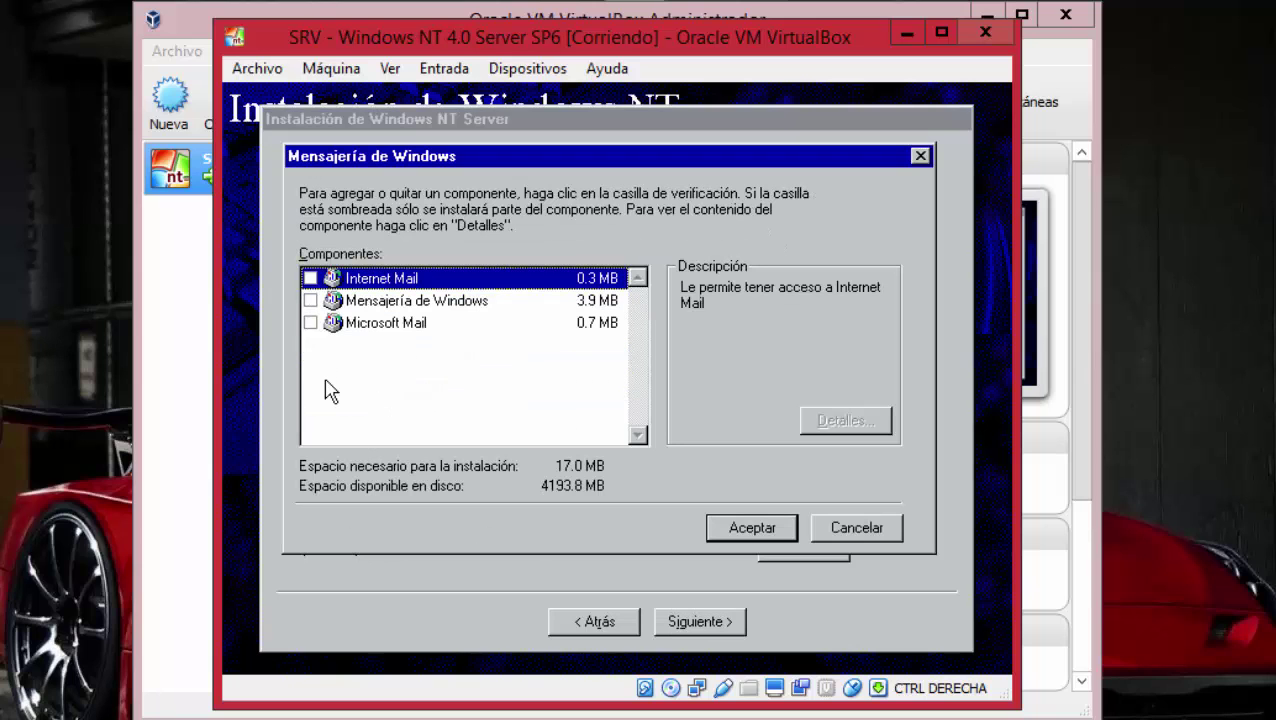
left_click(413, 302)
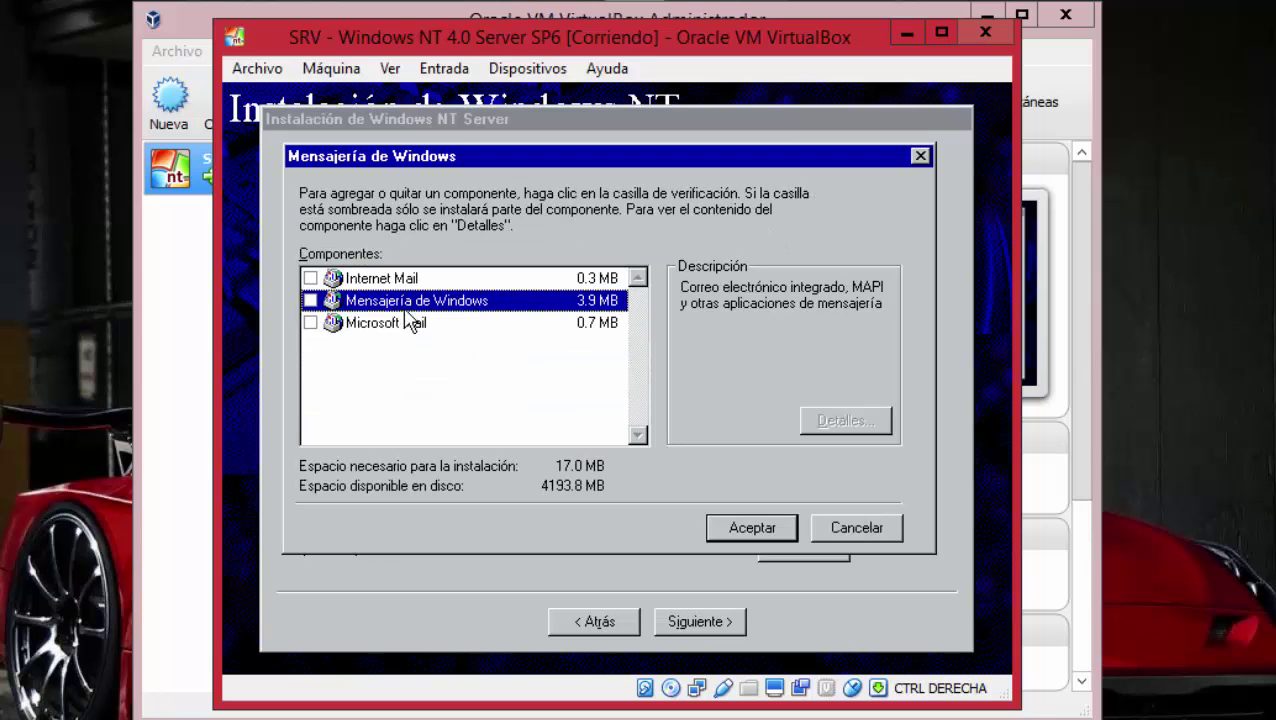
left_click(398, 324)
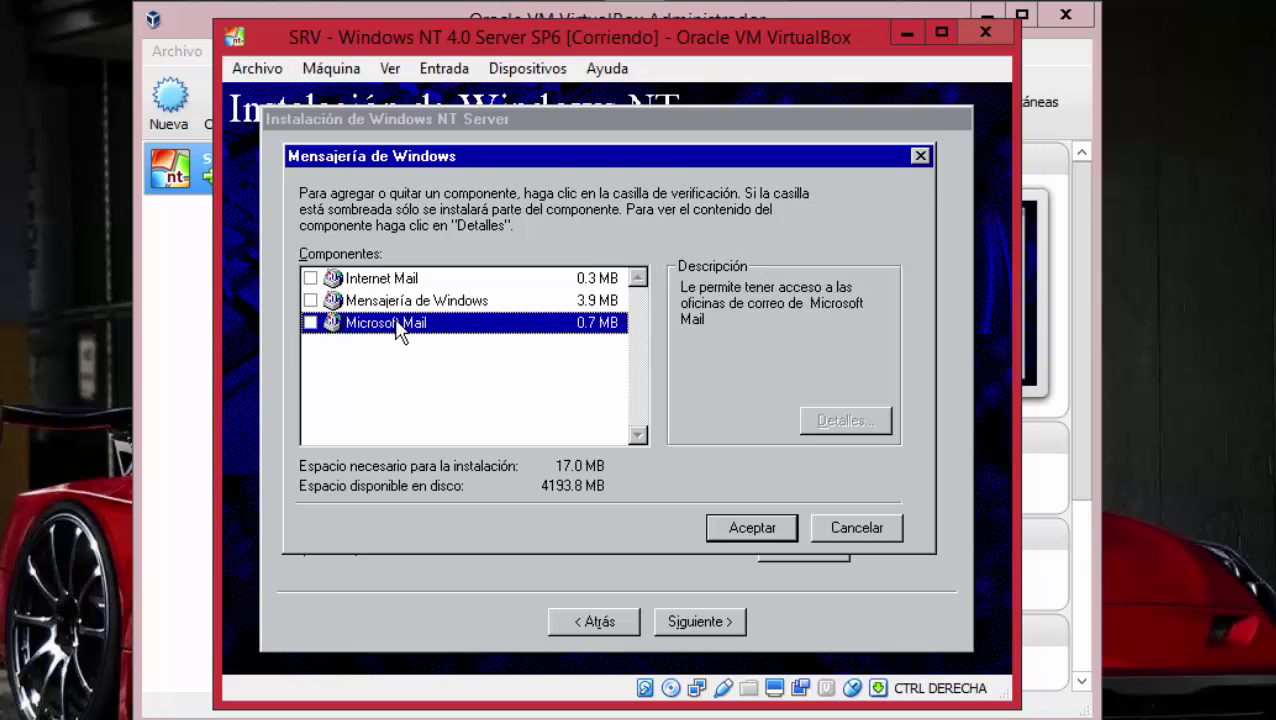
key("Return")
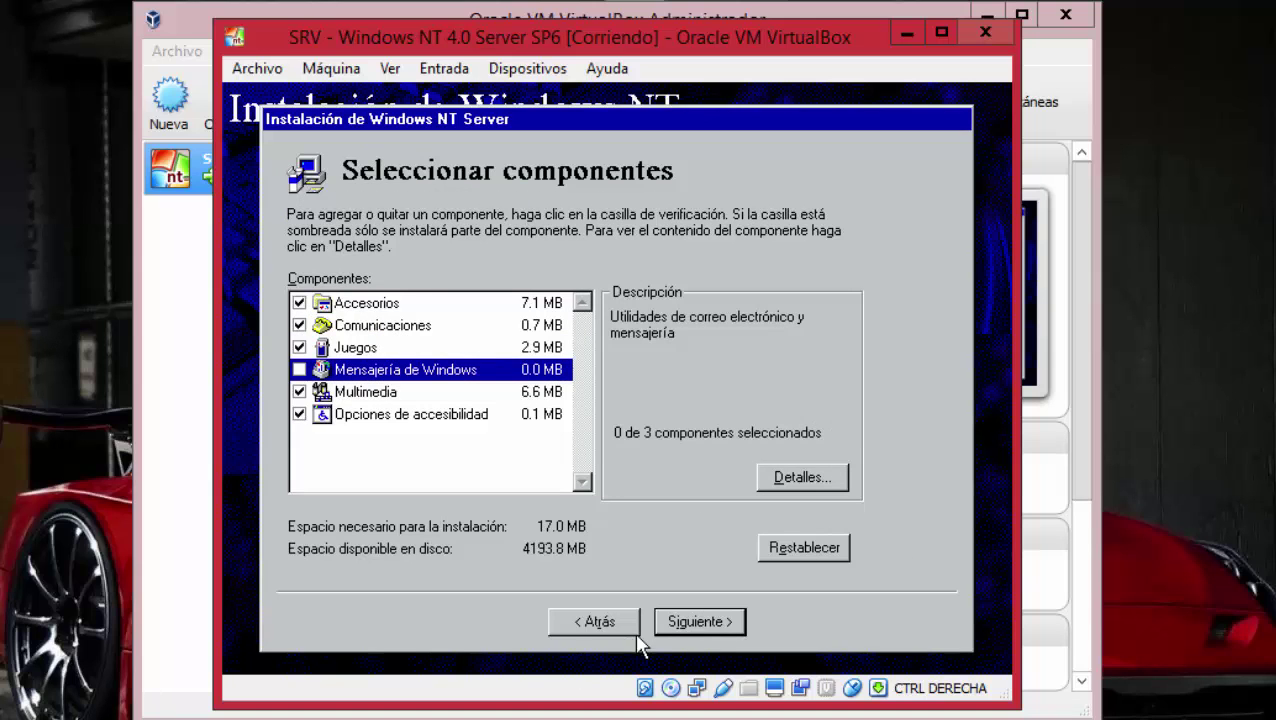
Proceed to the network setup, keeping "Conectado a la red" and the Microsoft Internet Information Server installation selected.
left_click(668, 630)
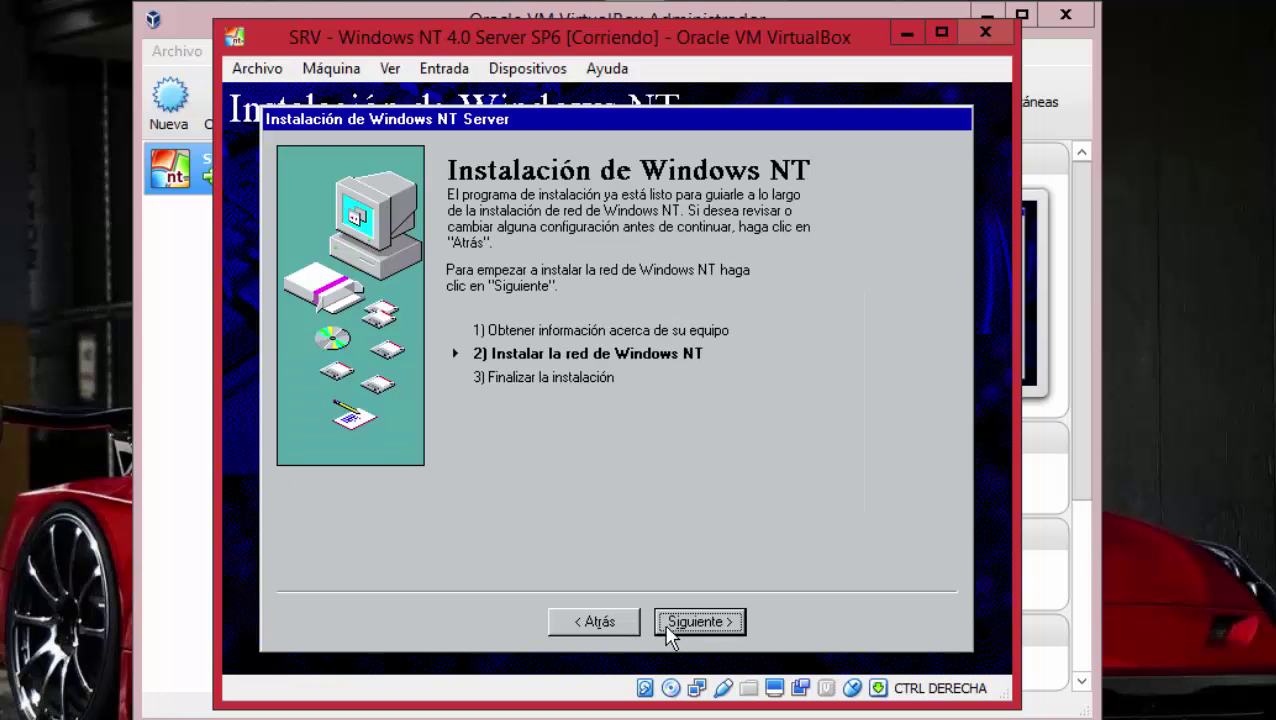
left_click(668, 622)
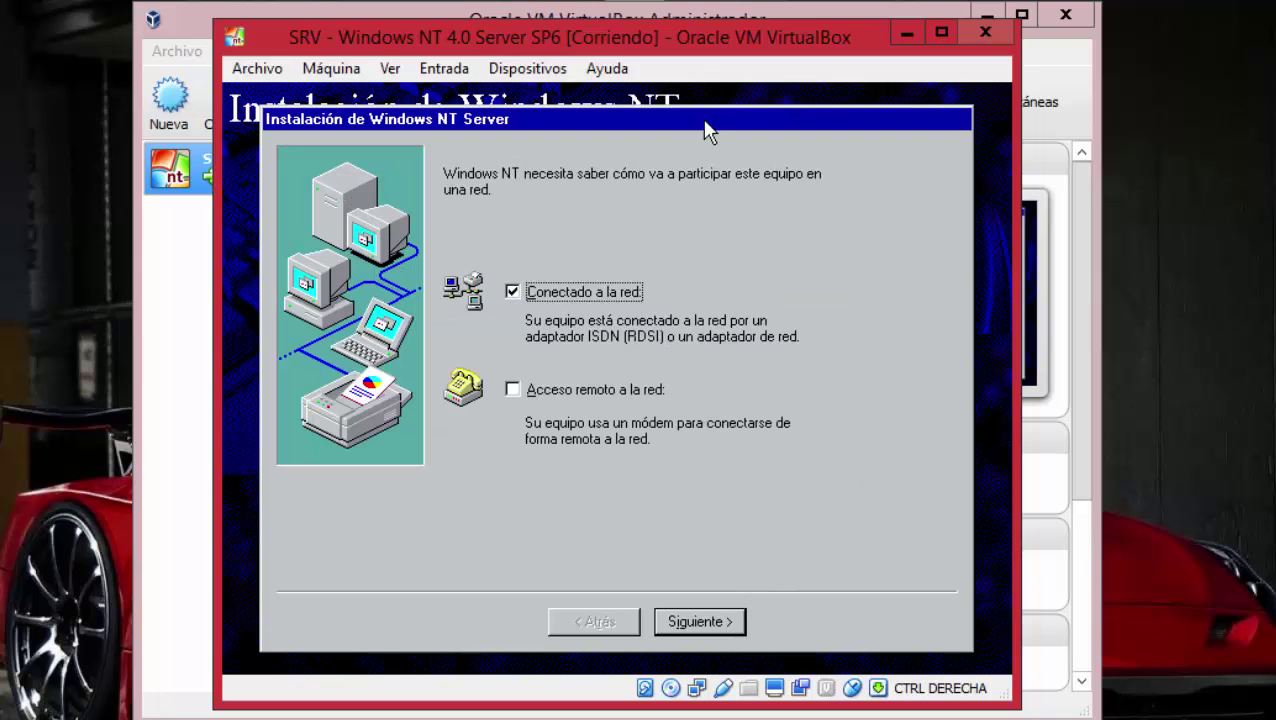
left_click(722, 621)
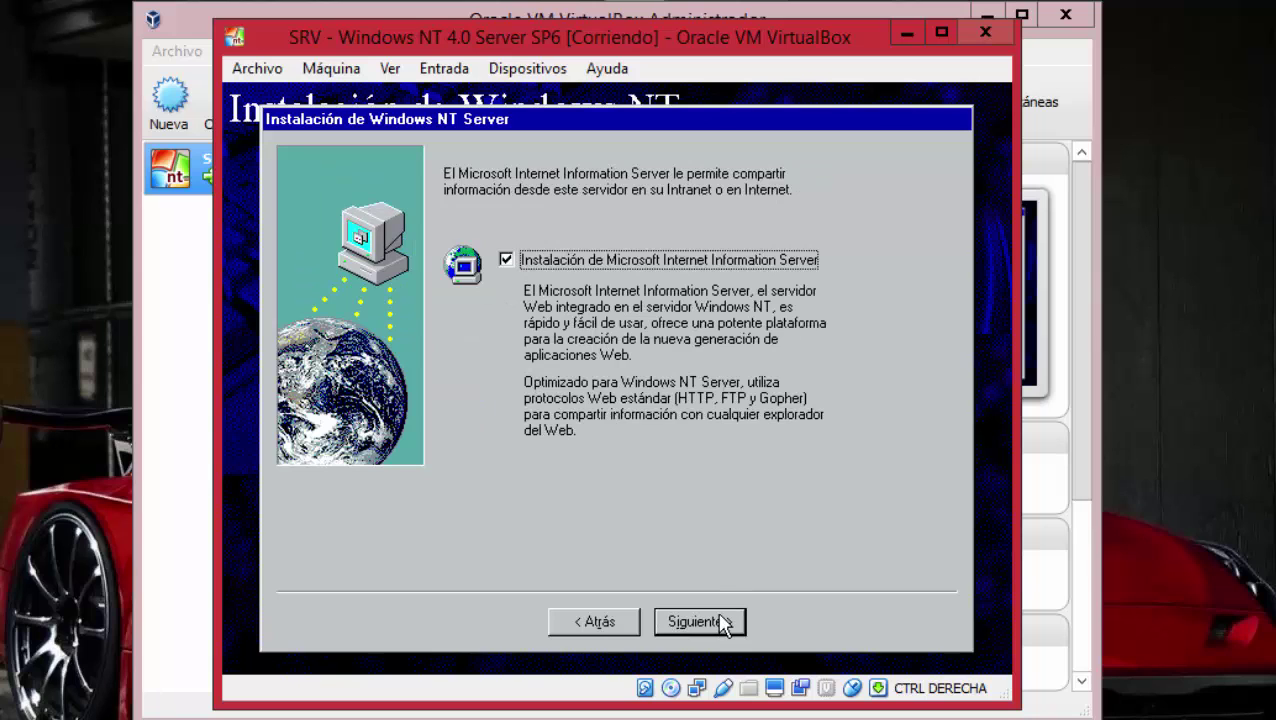
left_click(722, 621)
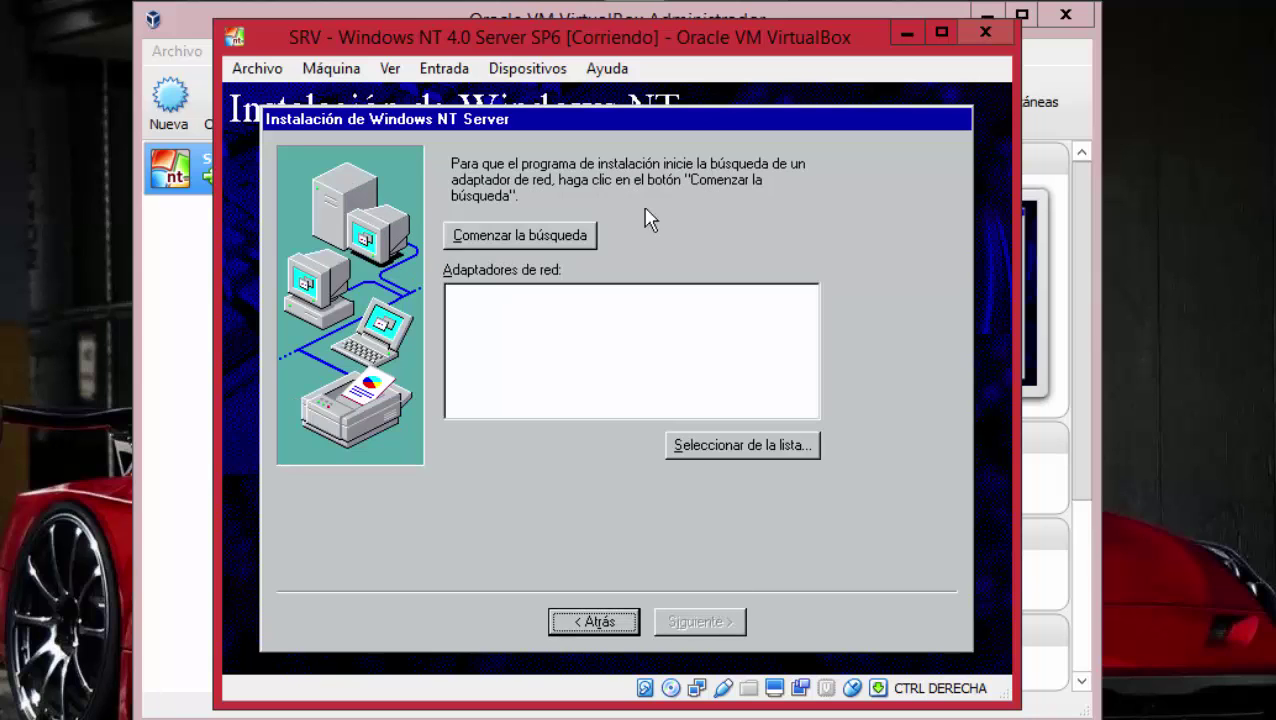
Have setup detect the network adapter, and exclude the NWLink IPX/SPX transport so only TCP/IP is used.
left_click(531, 232)
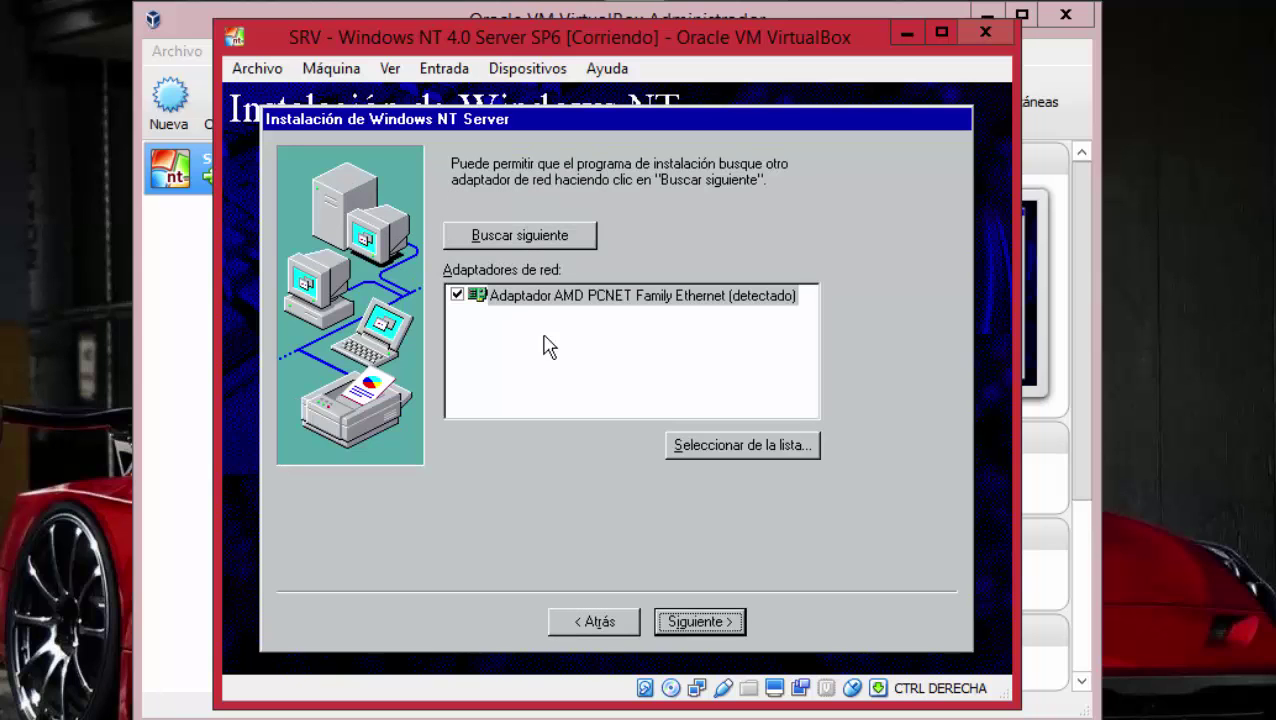
left_click(678, 622)
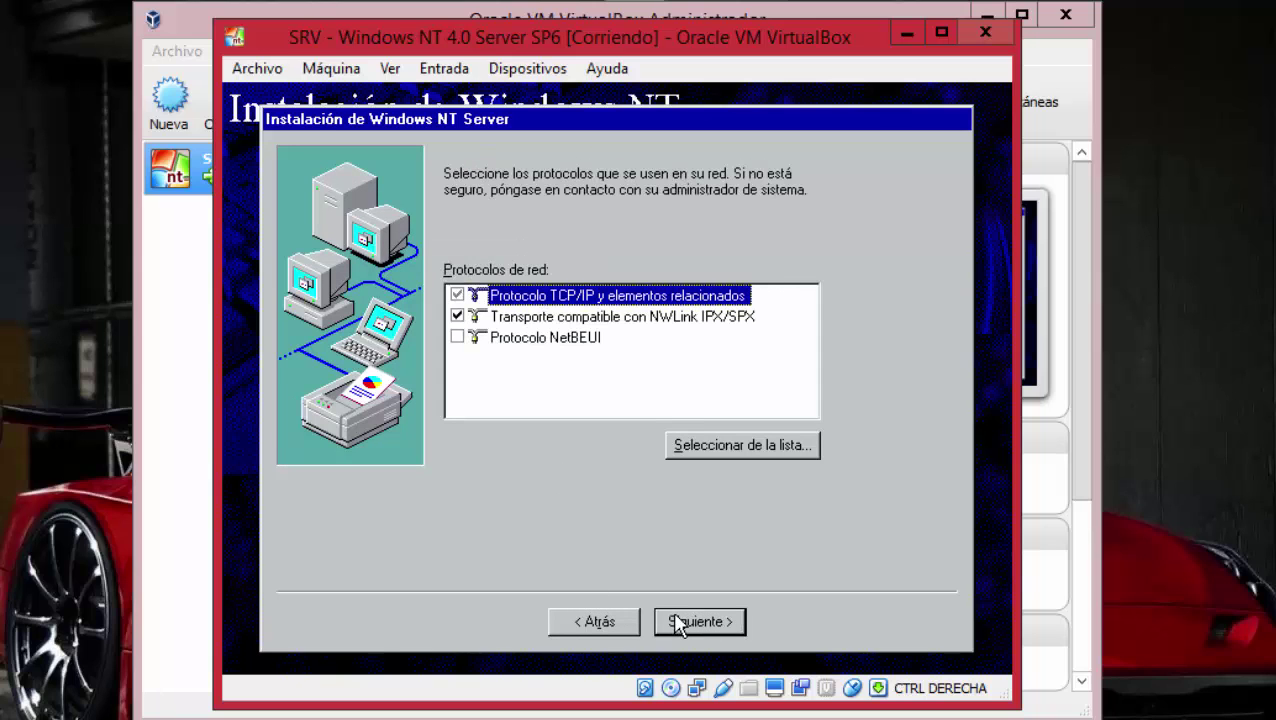
left_click(458, 316)
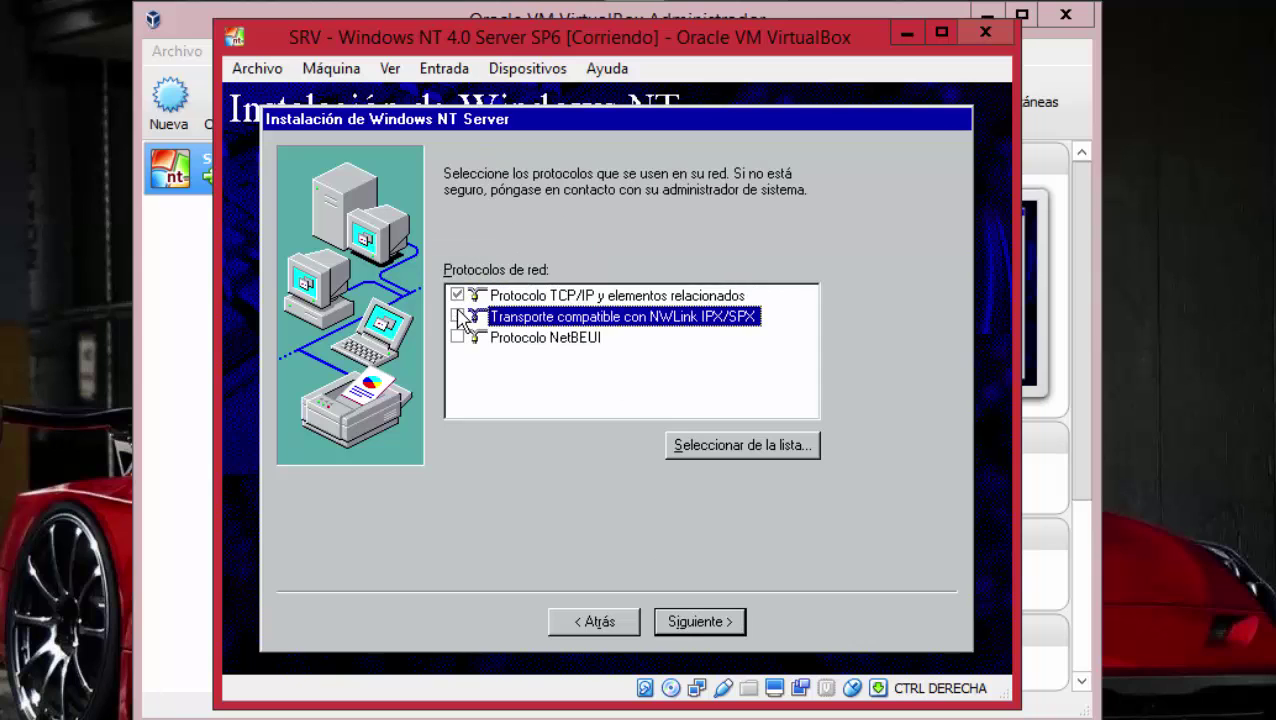
left_click(720, 621)
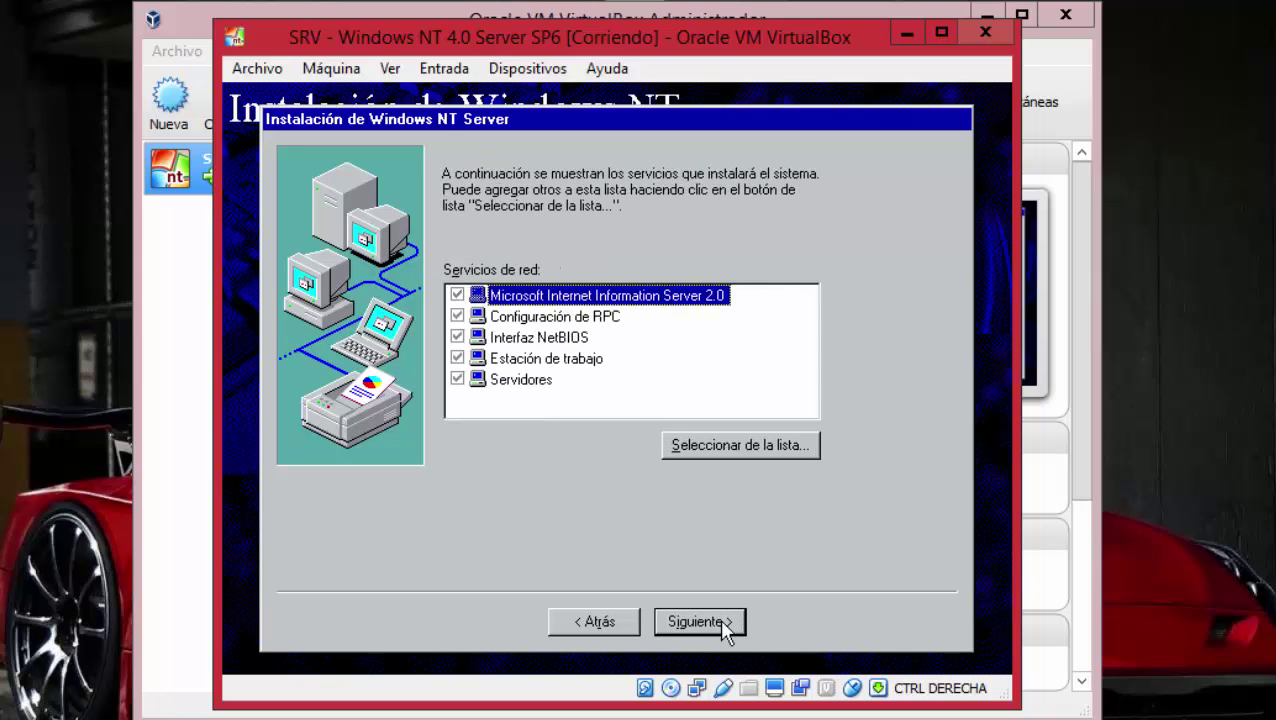
Accept the listed network services and install the network components with the Ethernet adapter's default settings.
left_click(720, 621)
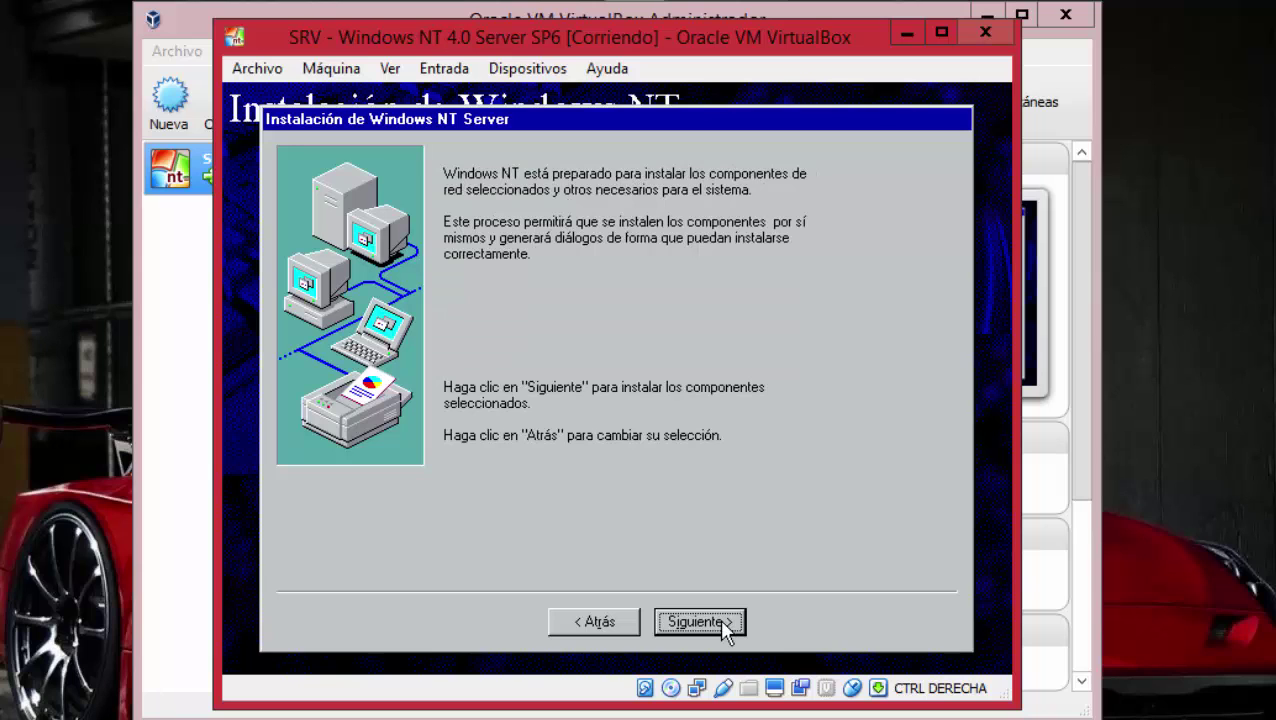
left_click(720, 621)
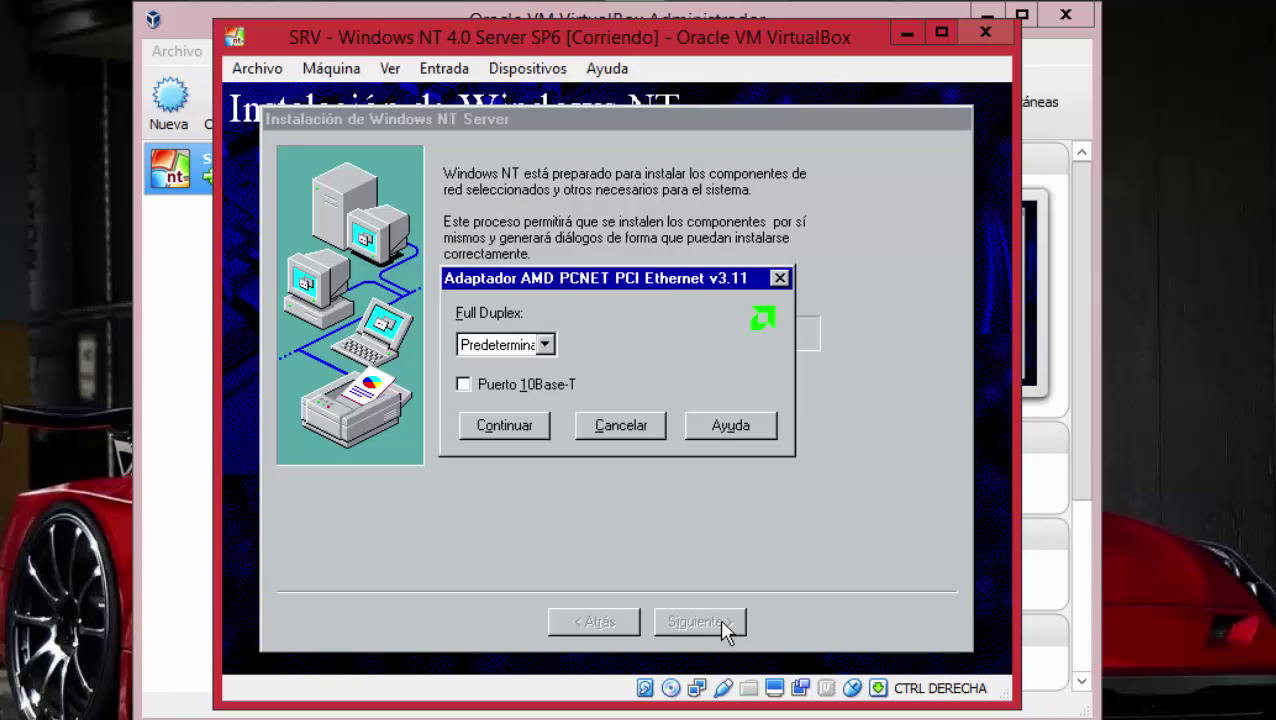
left_click(505, 425)
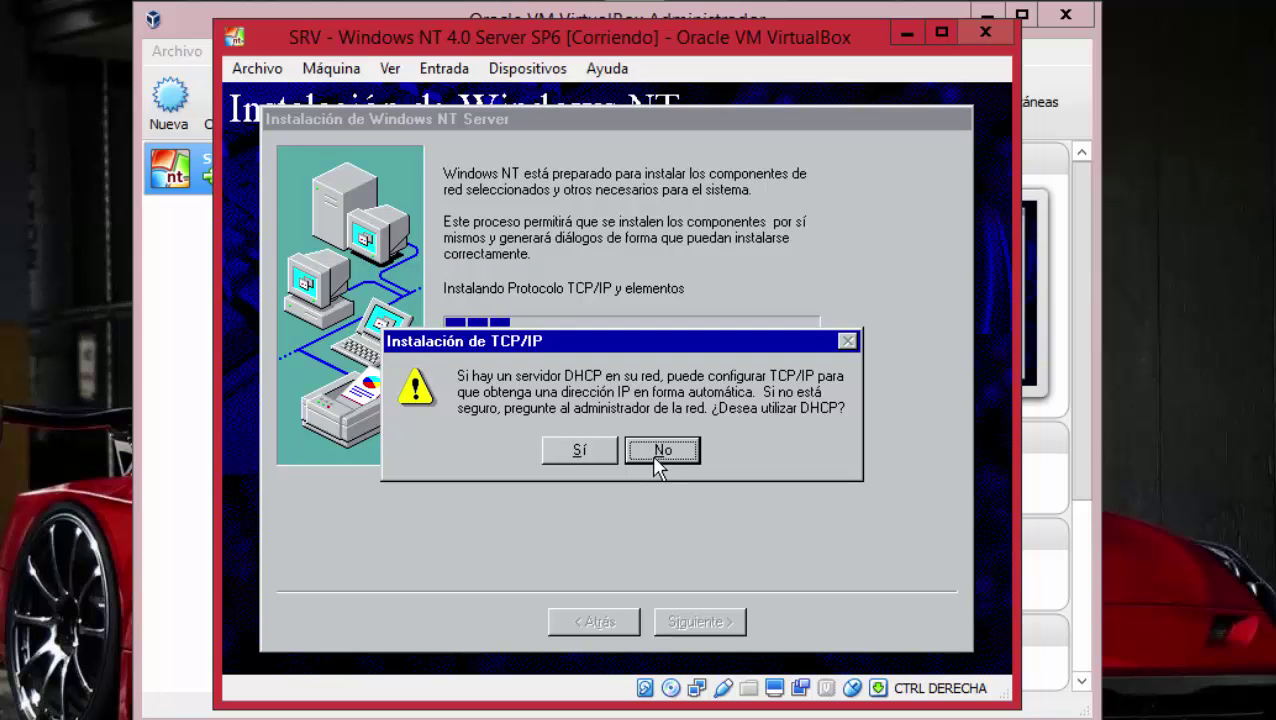
Decline DHCP and set the IP address to 192.168.1.101, subnet mask to 255.255.255.0 and default gateway to 192.168.1.1.
left_click(660, 451)
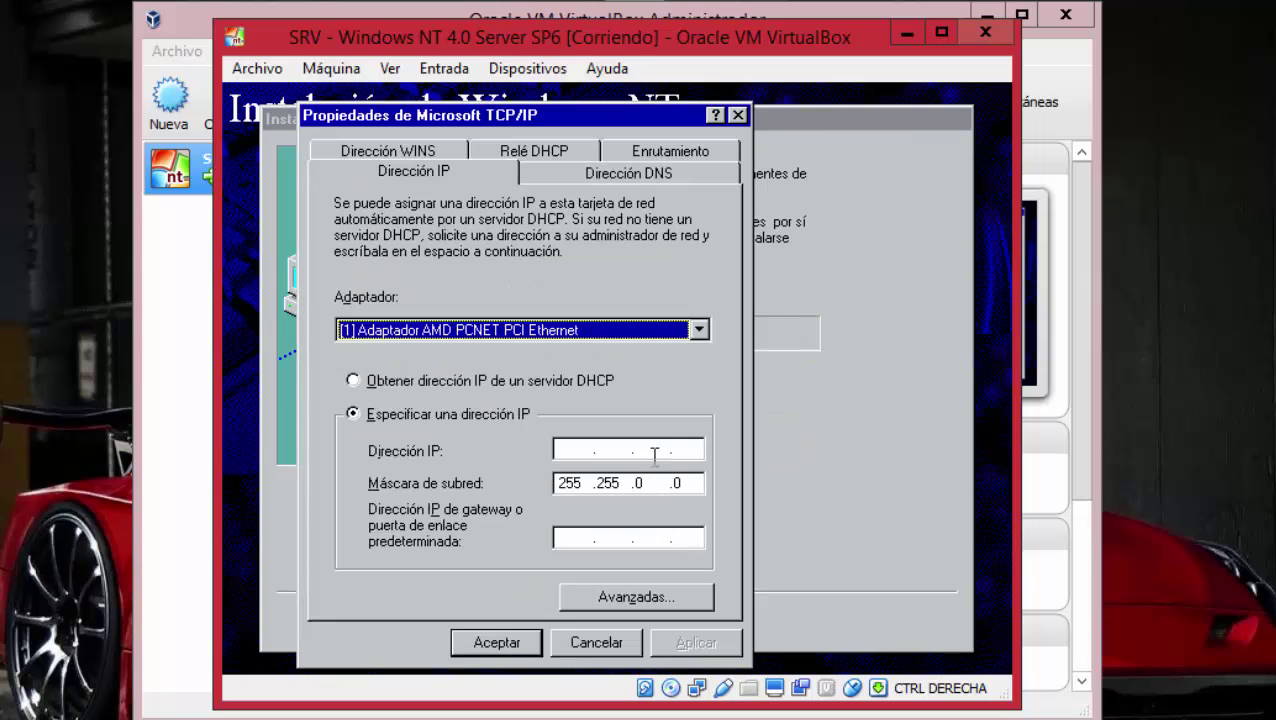
left_click(581, 455)
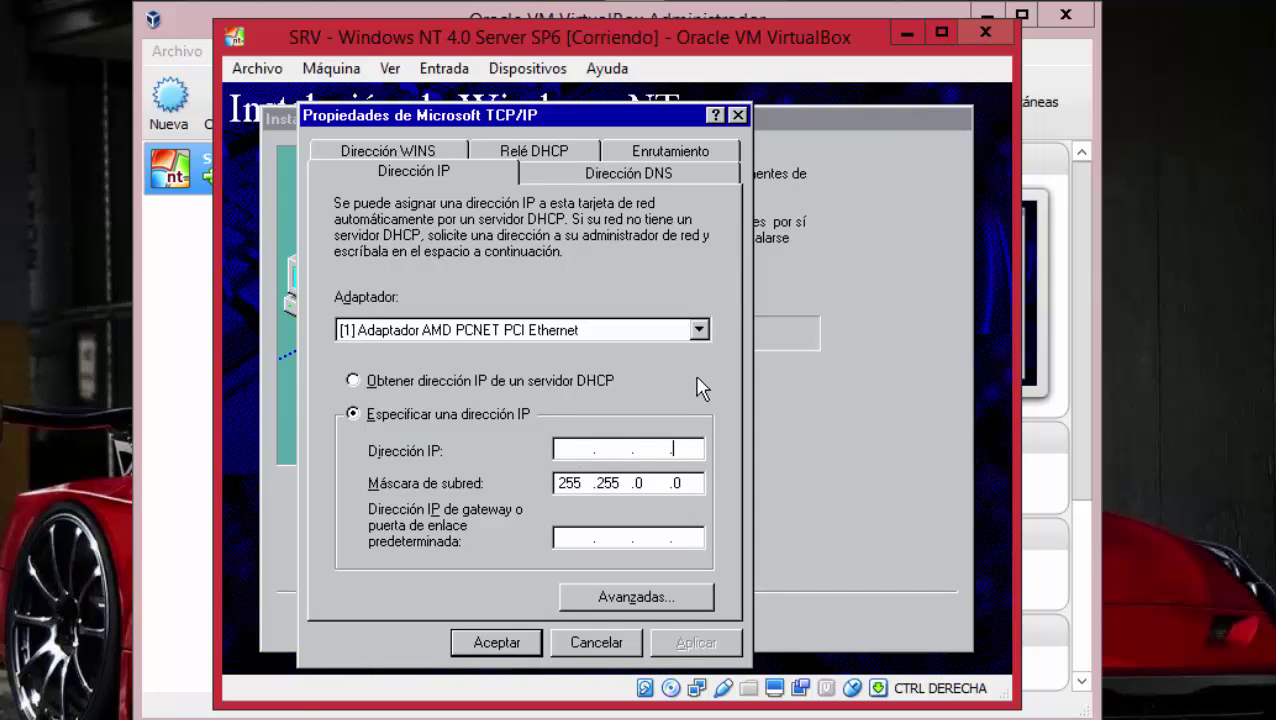
type("1")
type("92.168.1.")
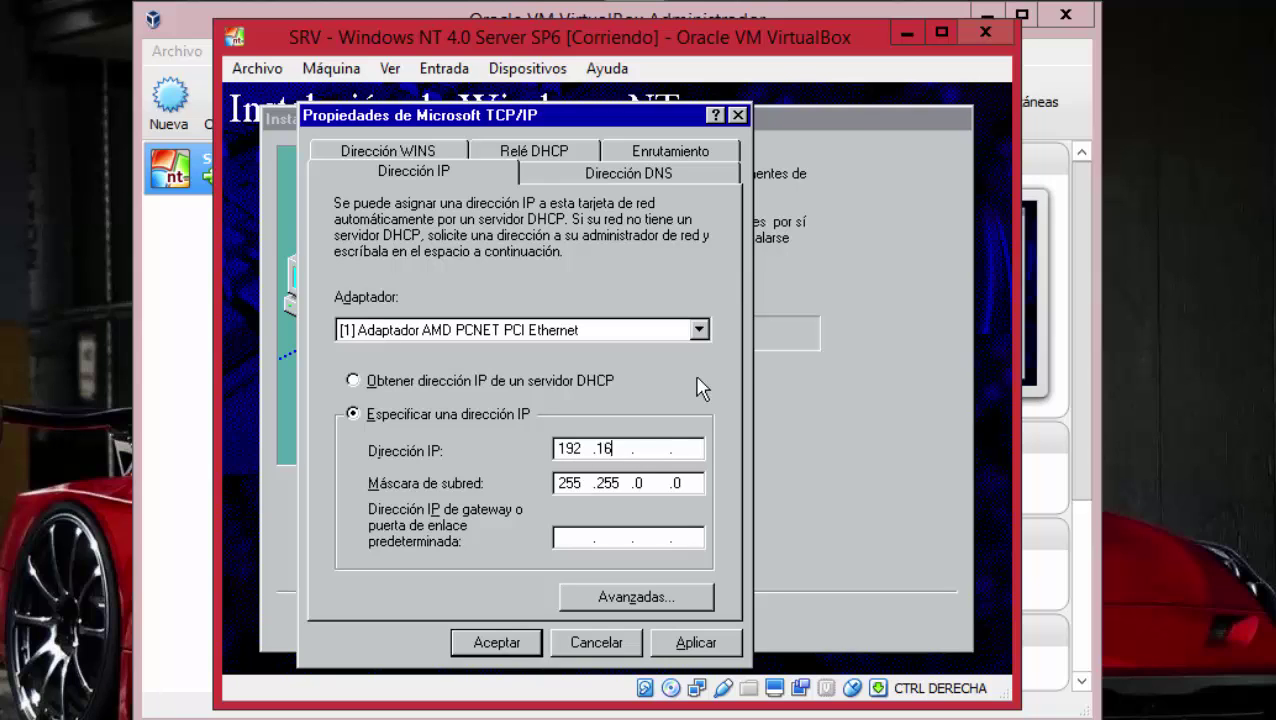
type("101")
key("Tab")
type("255255255")
key("Tab")
type("192 .168 .1 .1")
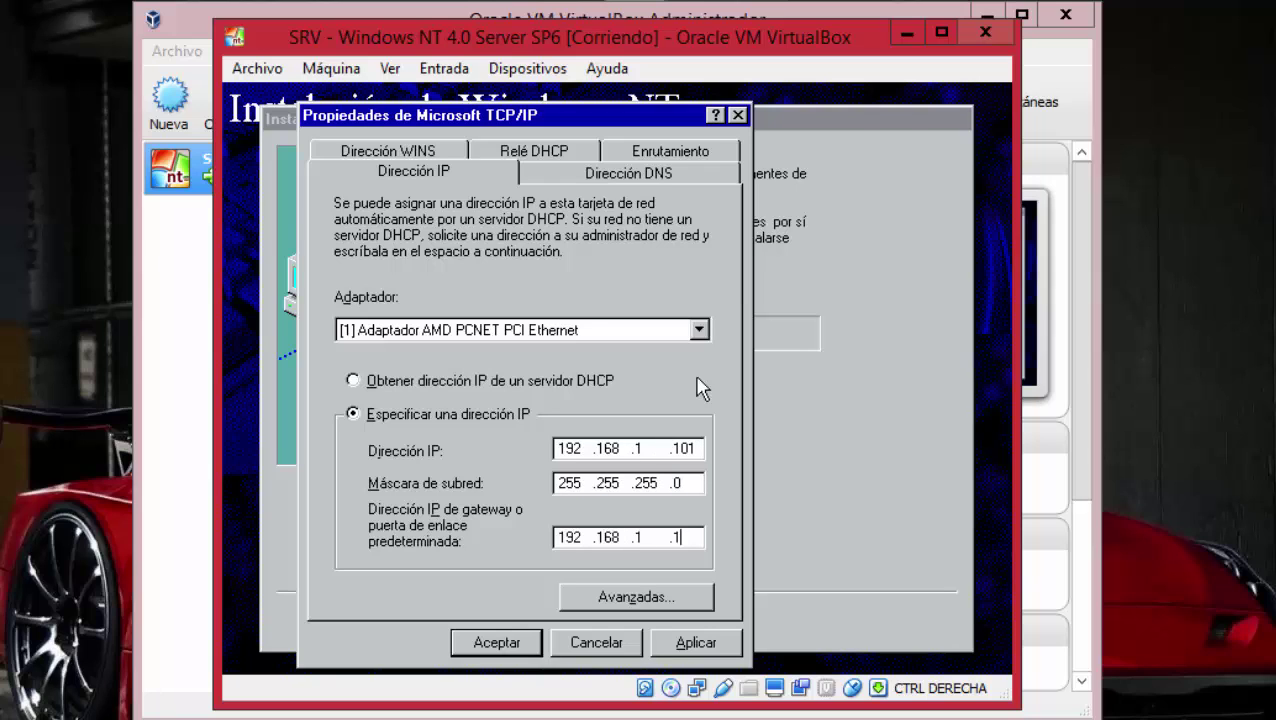
Apply the TCP/IP properties, accept the default network bindings and start the network.
left_click(697, 645)
left_click(505, 642)
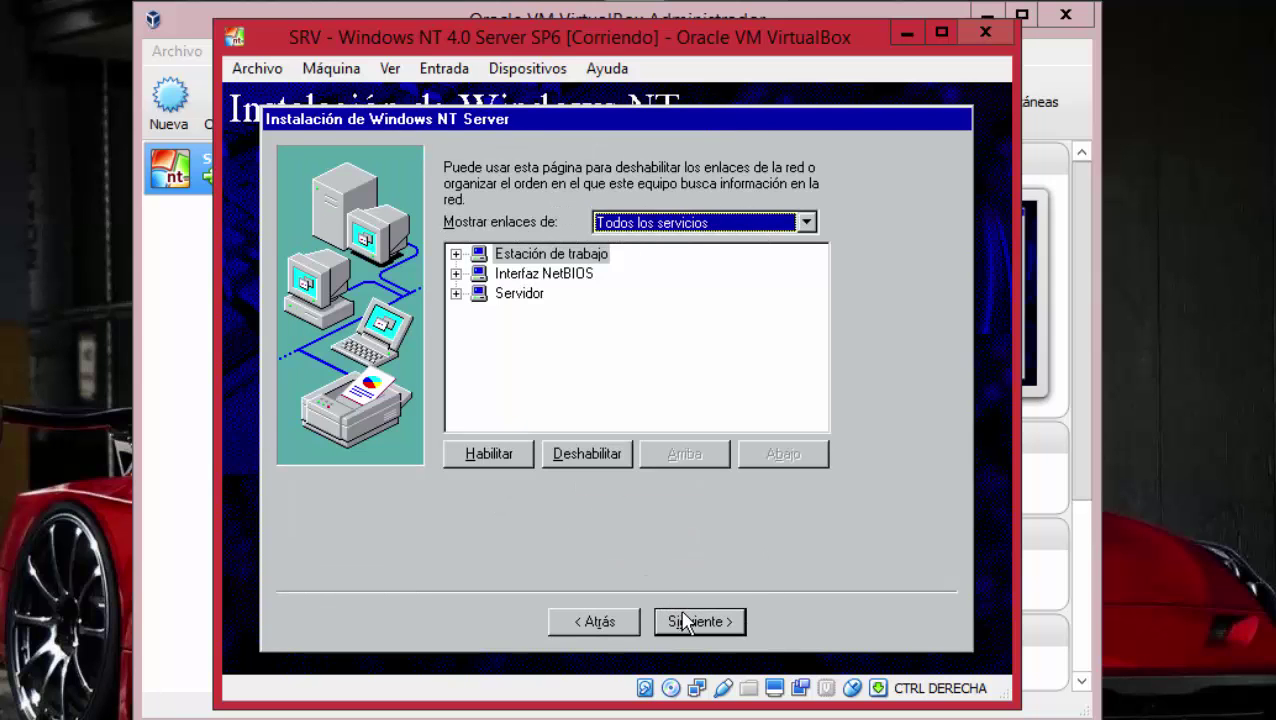
left_click(686, 622)
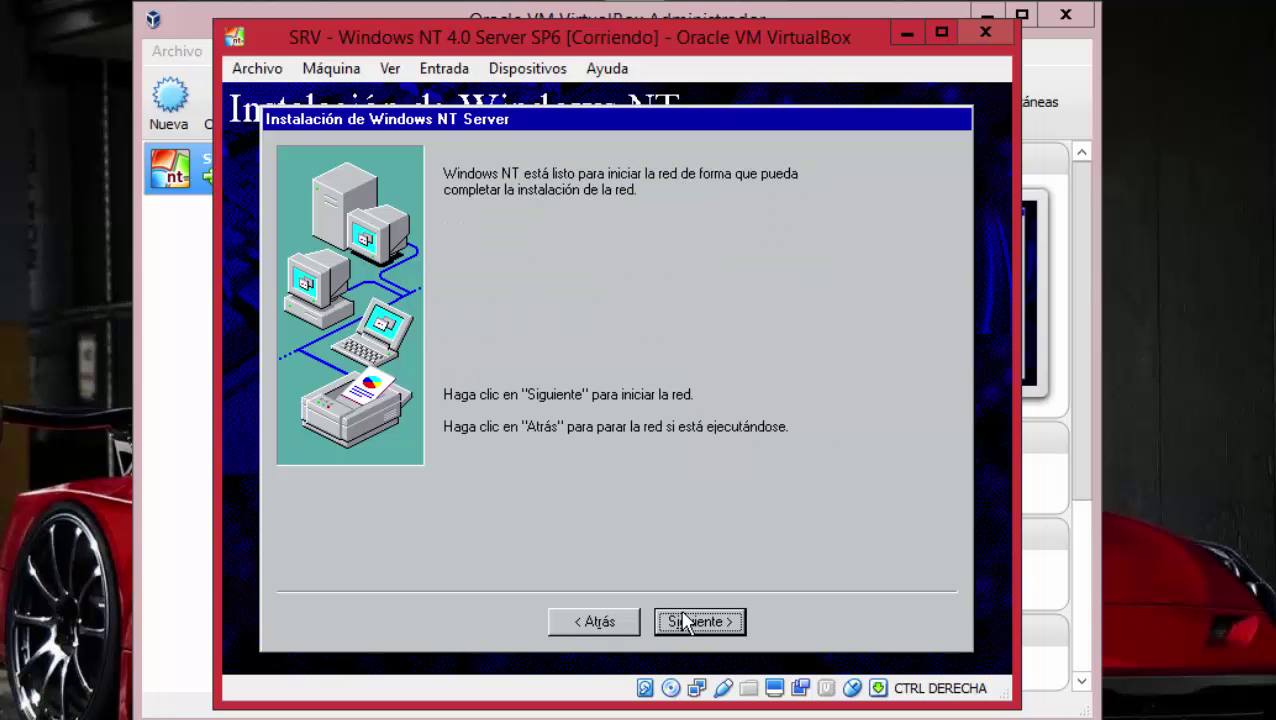
left_click(684, 622)
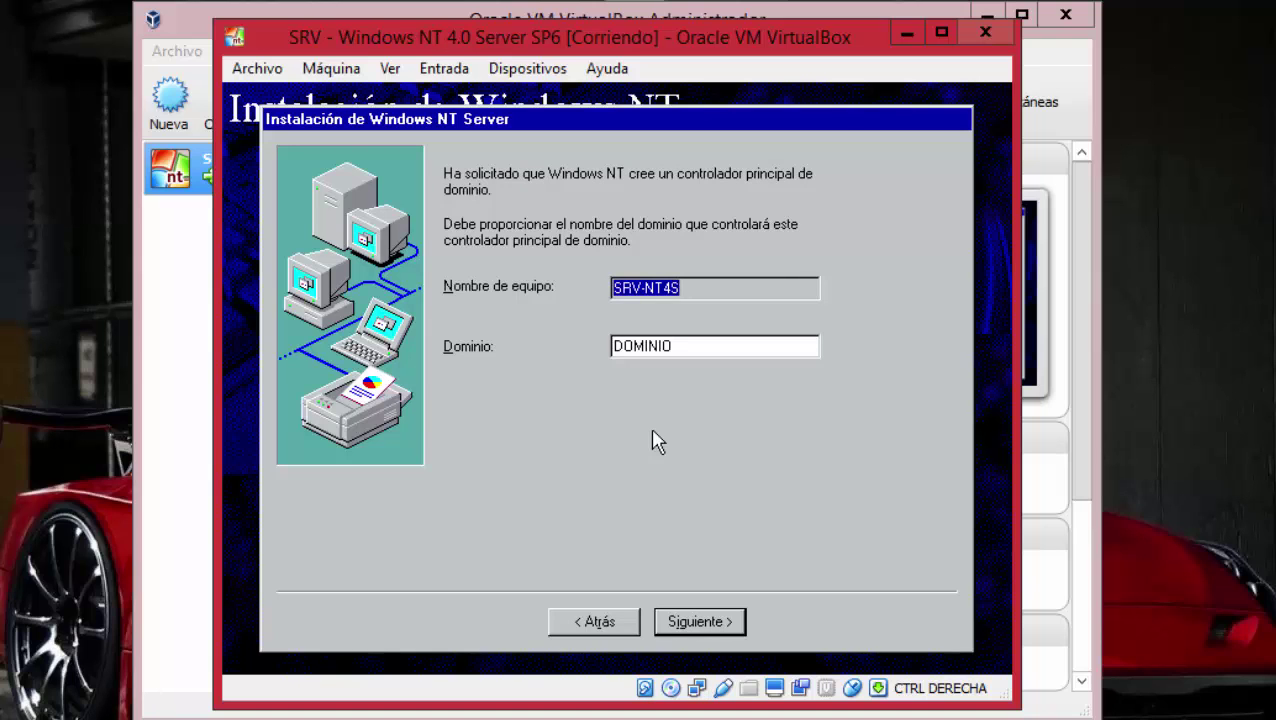
Name the primary domain controller's domain HUVI-2 and proceed to the final installation stage.
key("Tab")
type("HUVI-2")
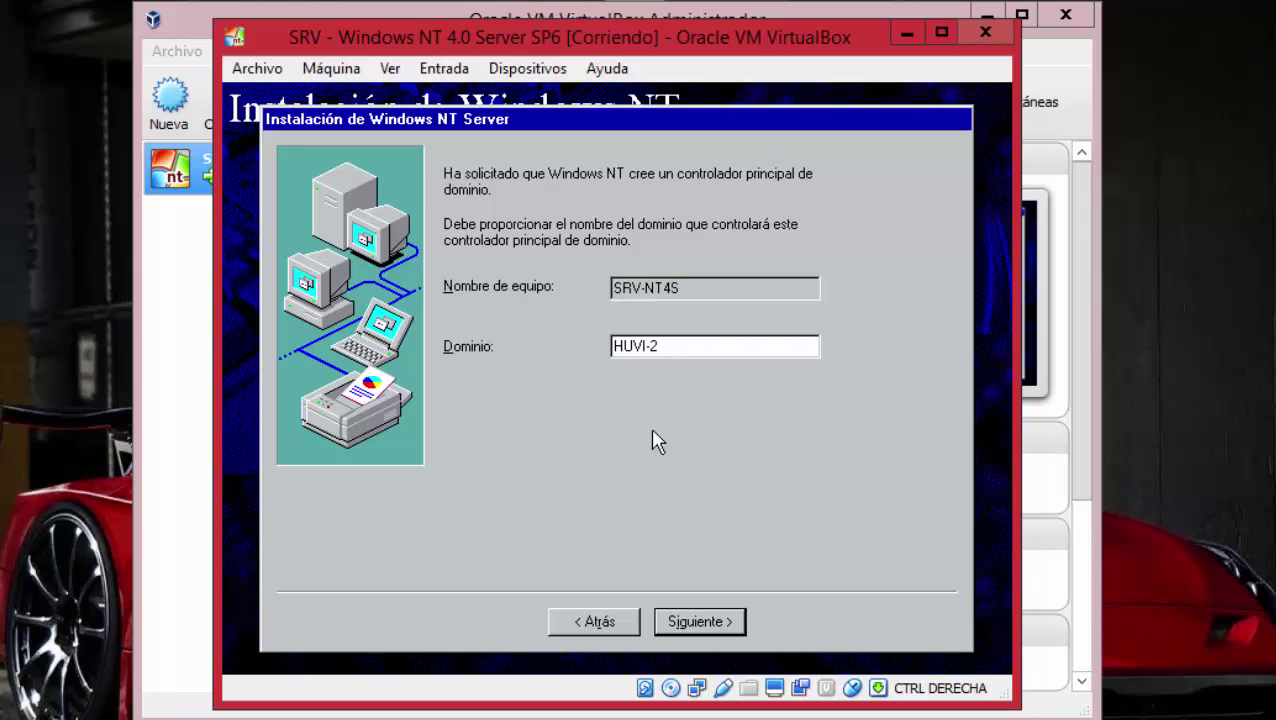
left_click(686, 624)
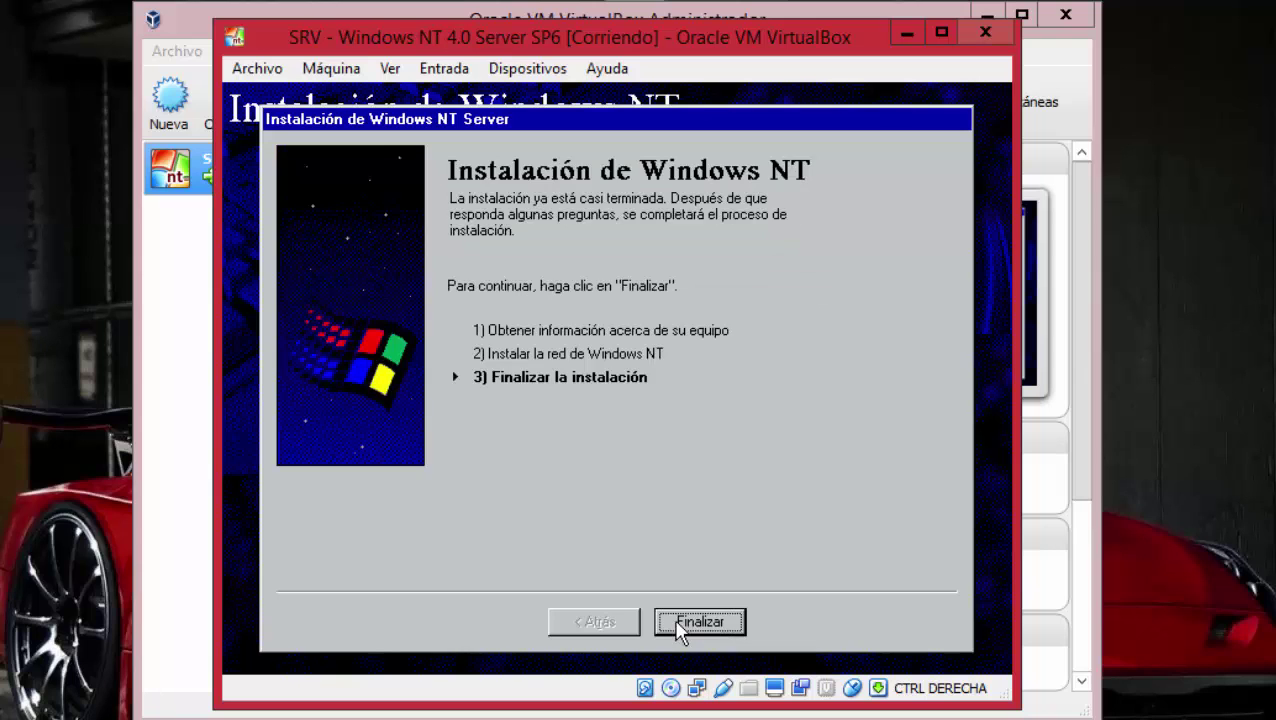
left_click(700, 622)
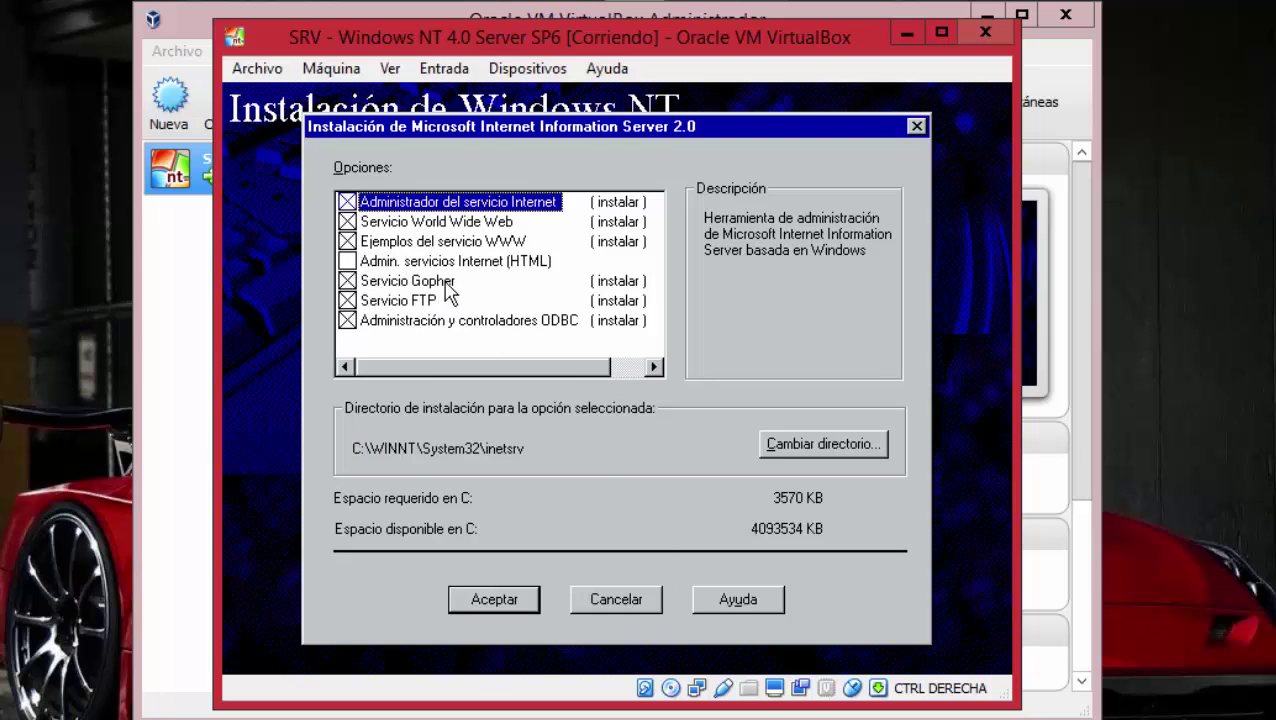
Add "Admin. servicios Internet (HTML)" to the Internet Information Server 2.0 options, exclude "Servicio Gopher" and accept the installation directory.
left_click(346, 260)
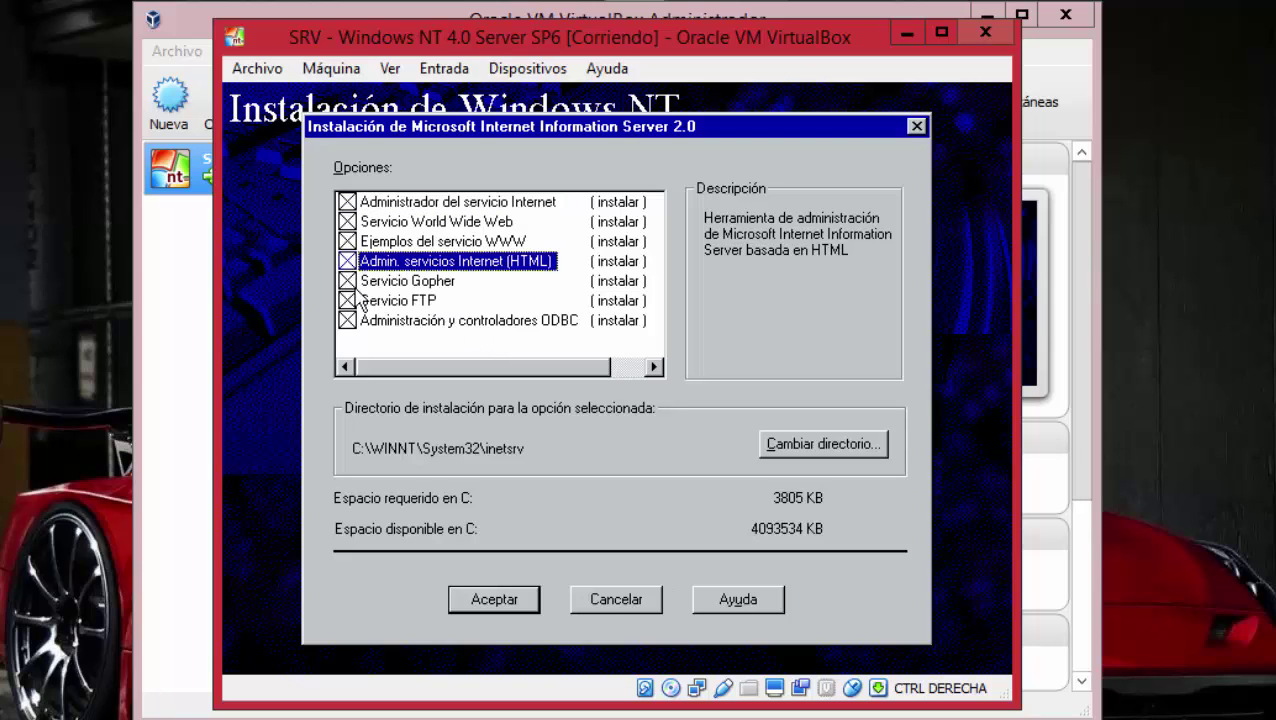
left_click(347, 281)
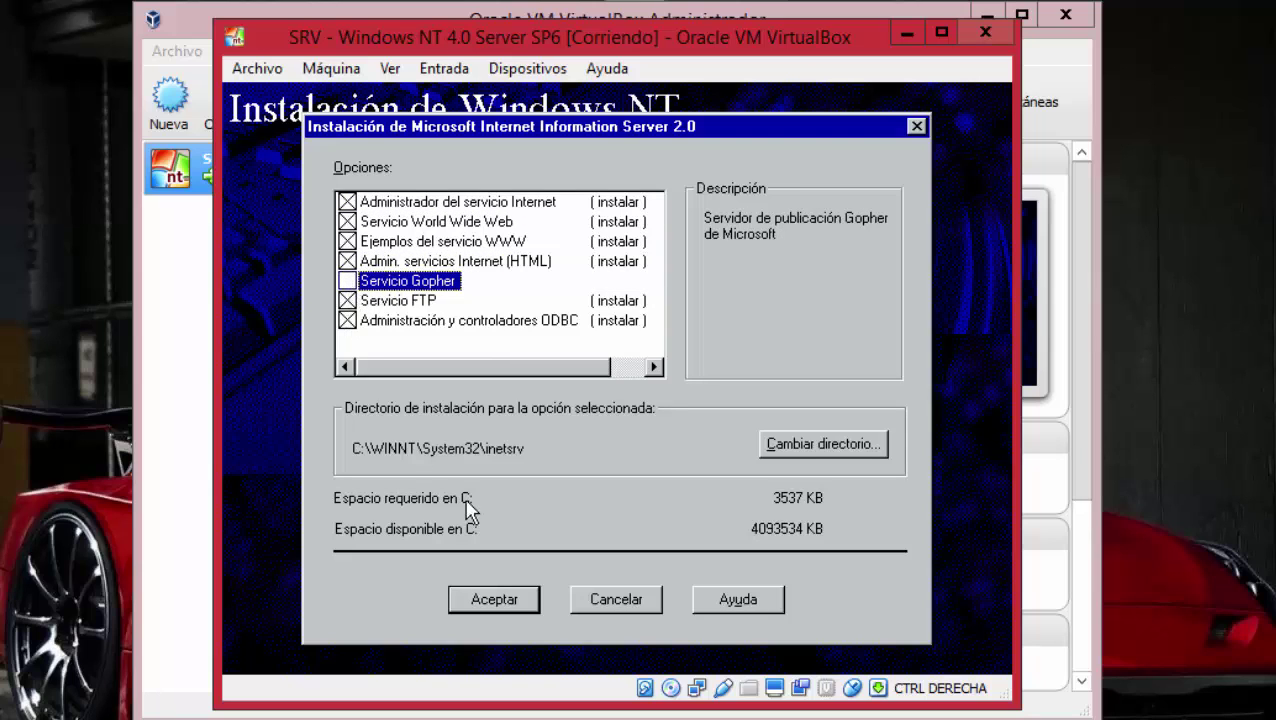
left_click(492, 600)
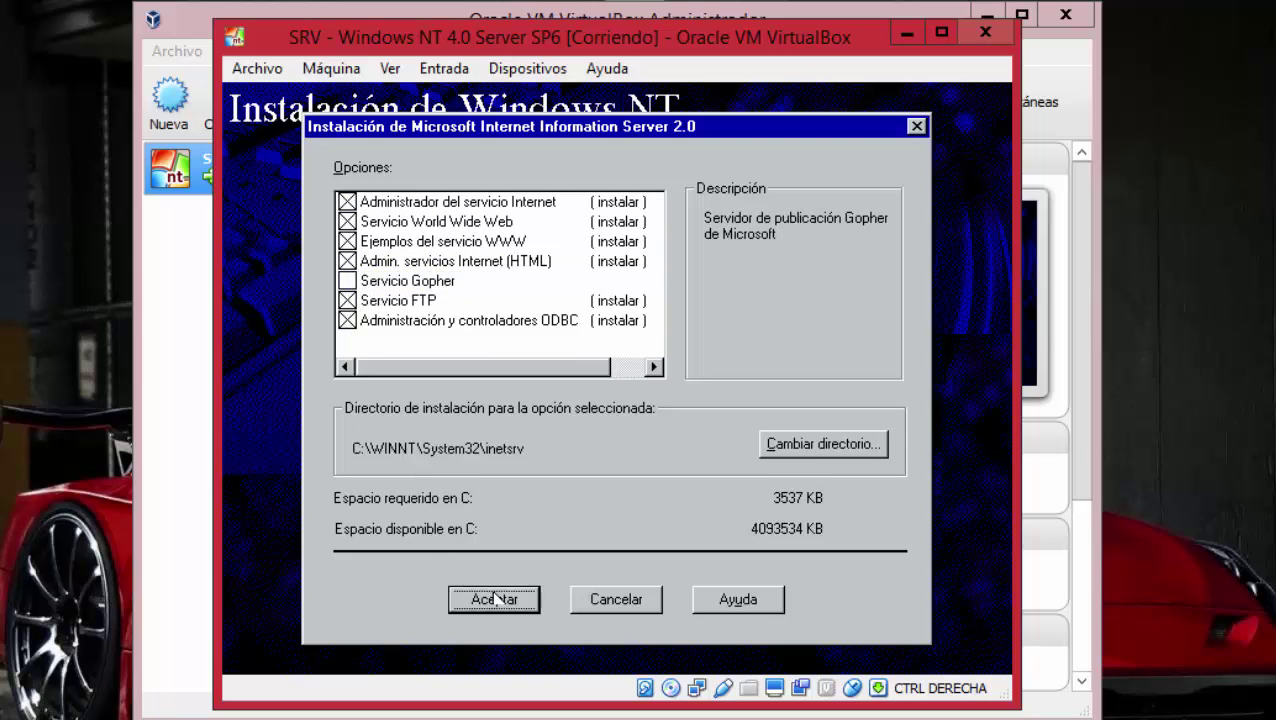
left_click(572, 421)
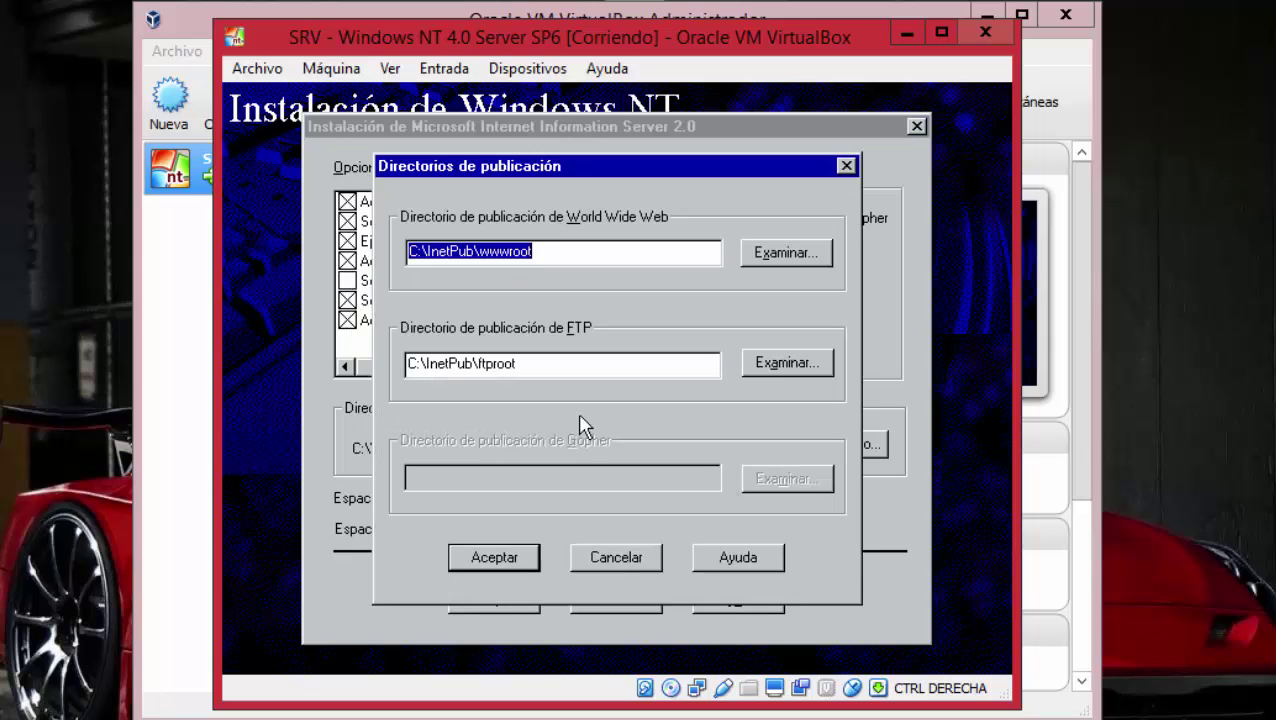
Create the default World Wide Web and FTP publishing directories and install the SQL Server ODBC driver.
left_click(522, 559)
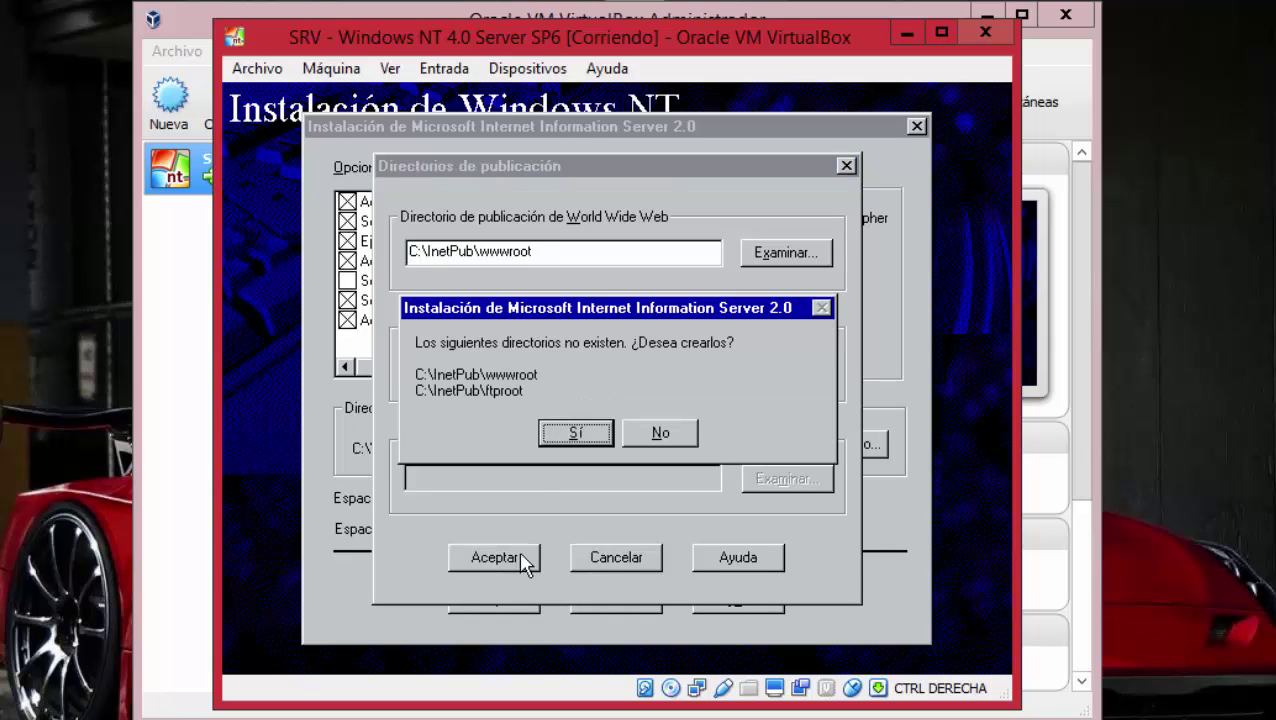
left_click(580, 432)
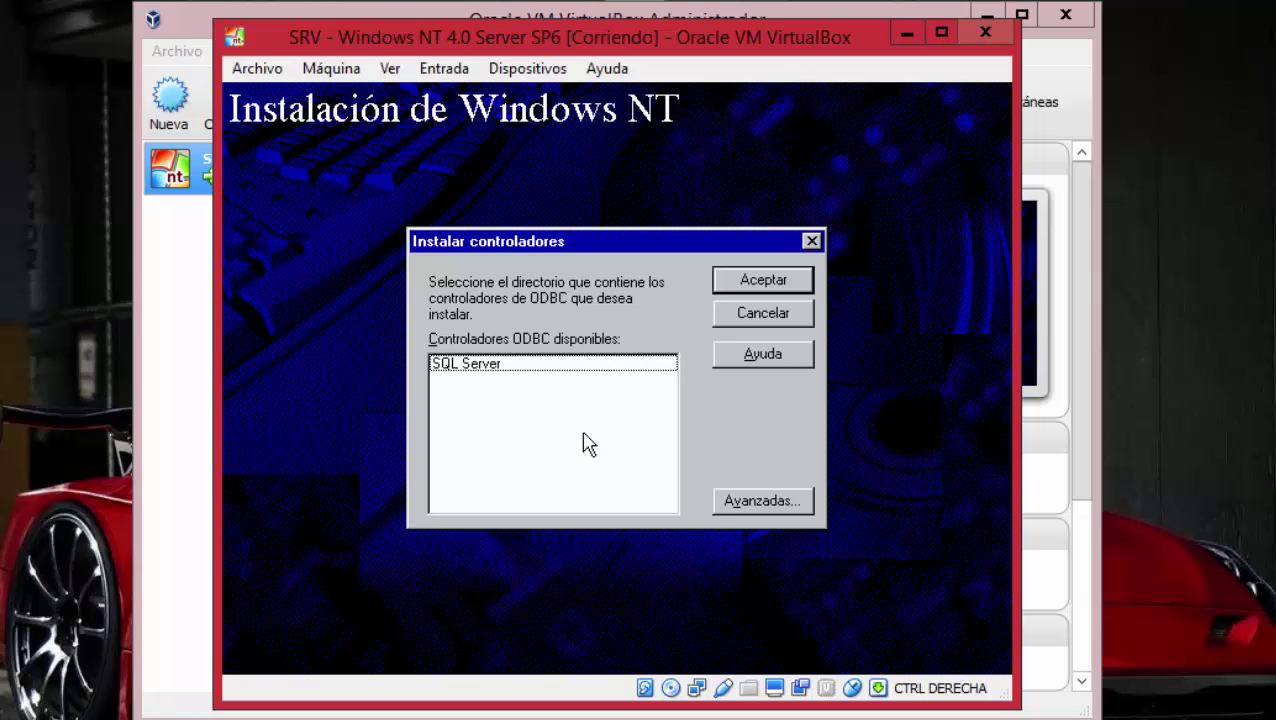
left_click(518, 366)
left_click(793, 287)
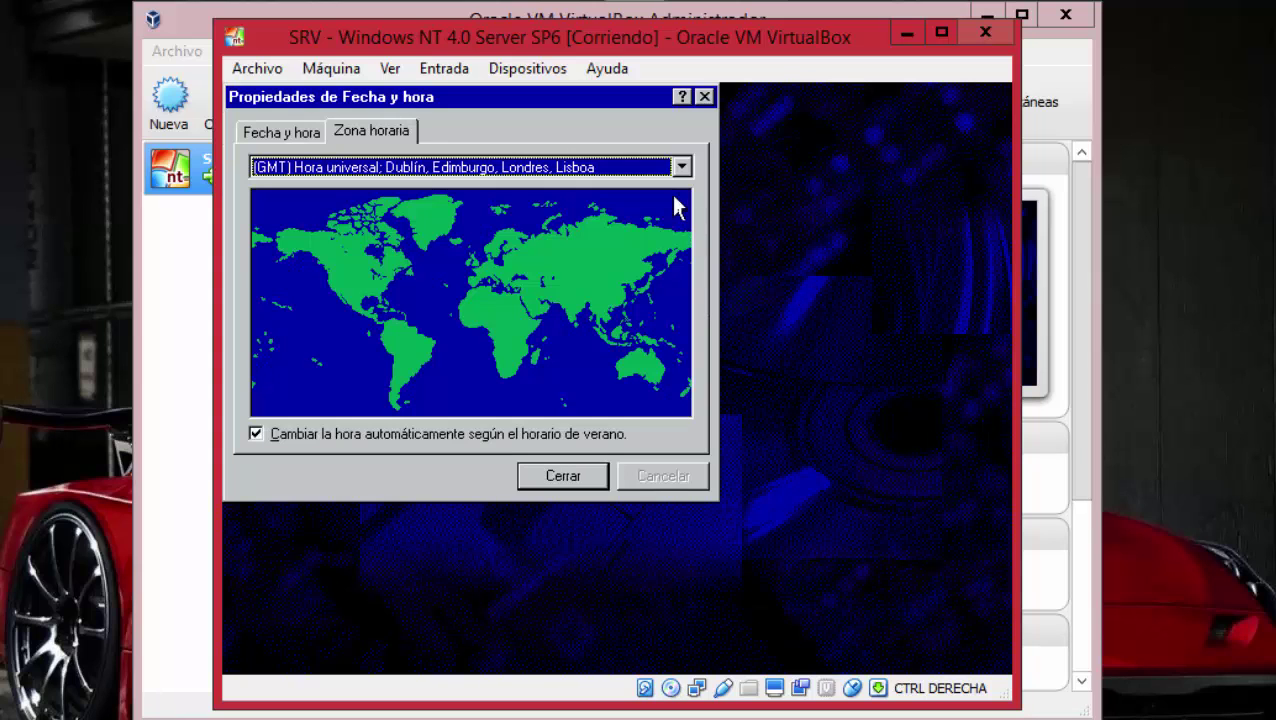
Set the time zone to "(GMT-05:00) Bogotá, Lima" and accept the detected VGA adapter's default display settings.
left_click(680, 167)
left_click(687, 242)
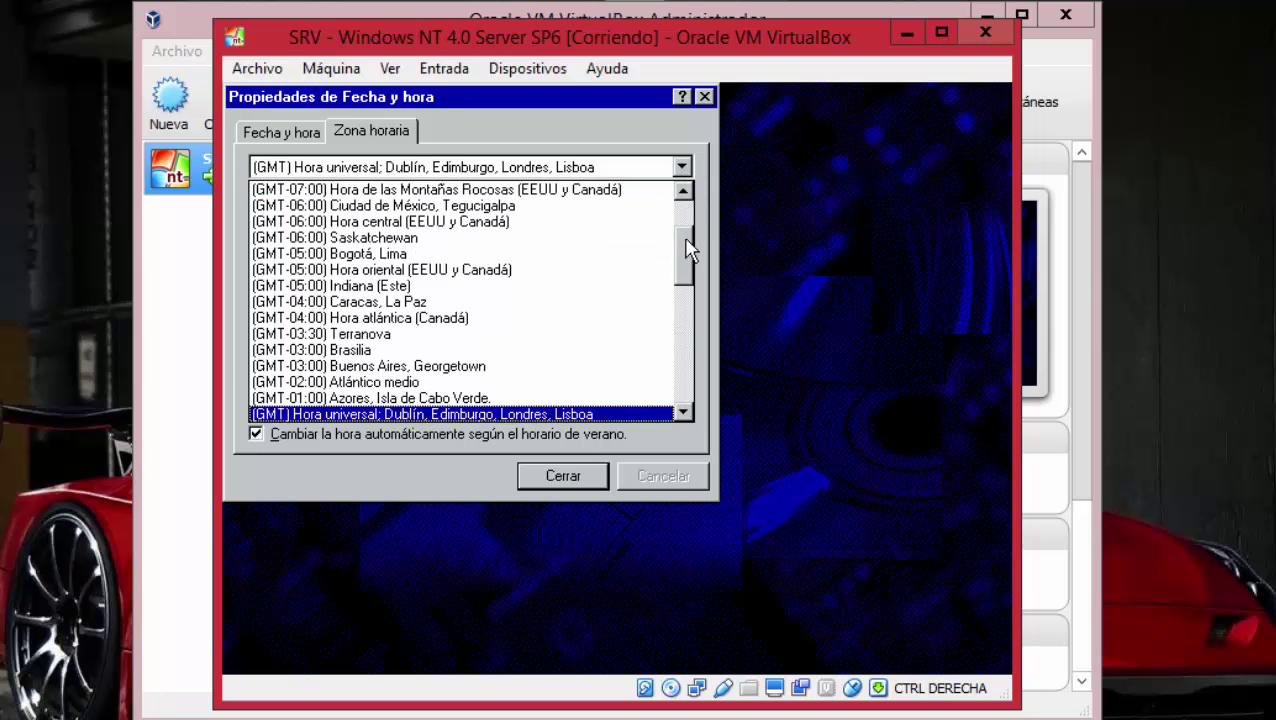
left_click(409, 256)
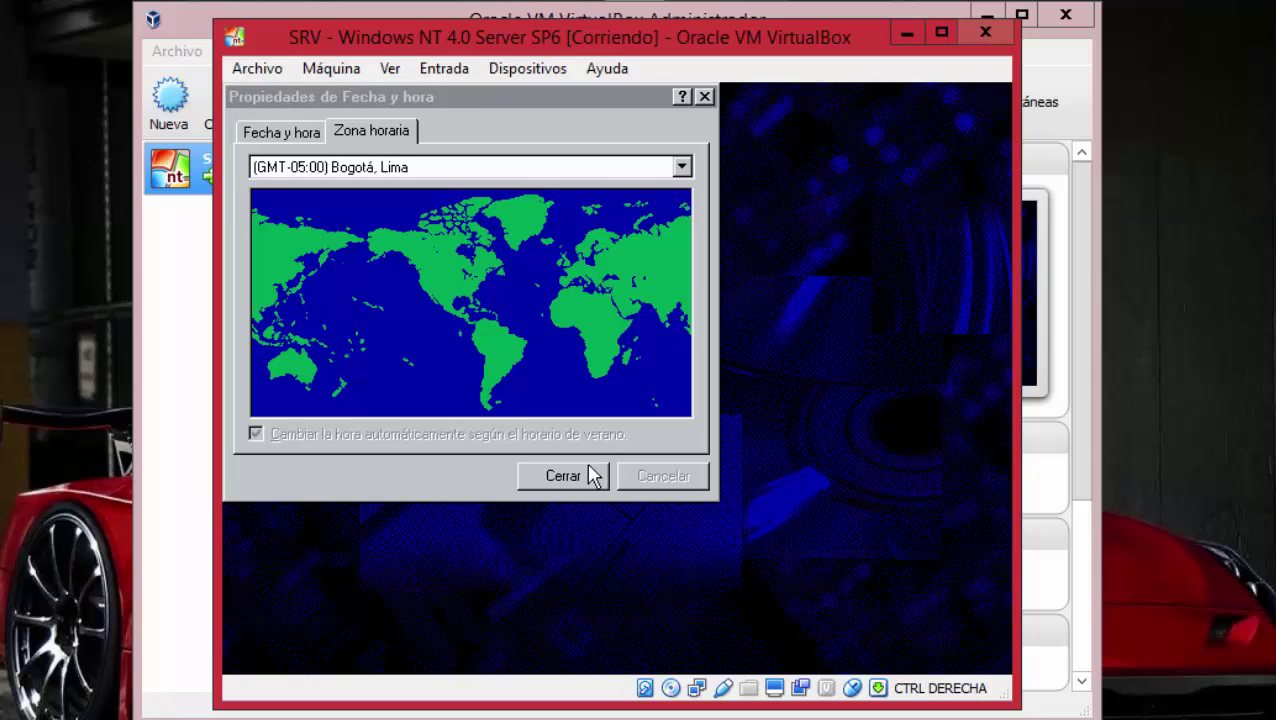
left_click(590, 476)
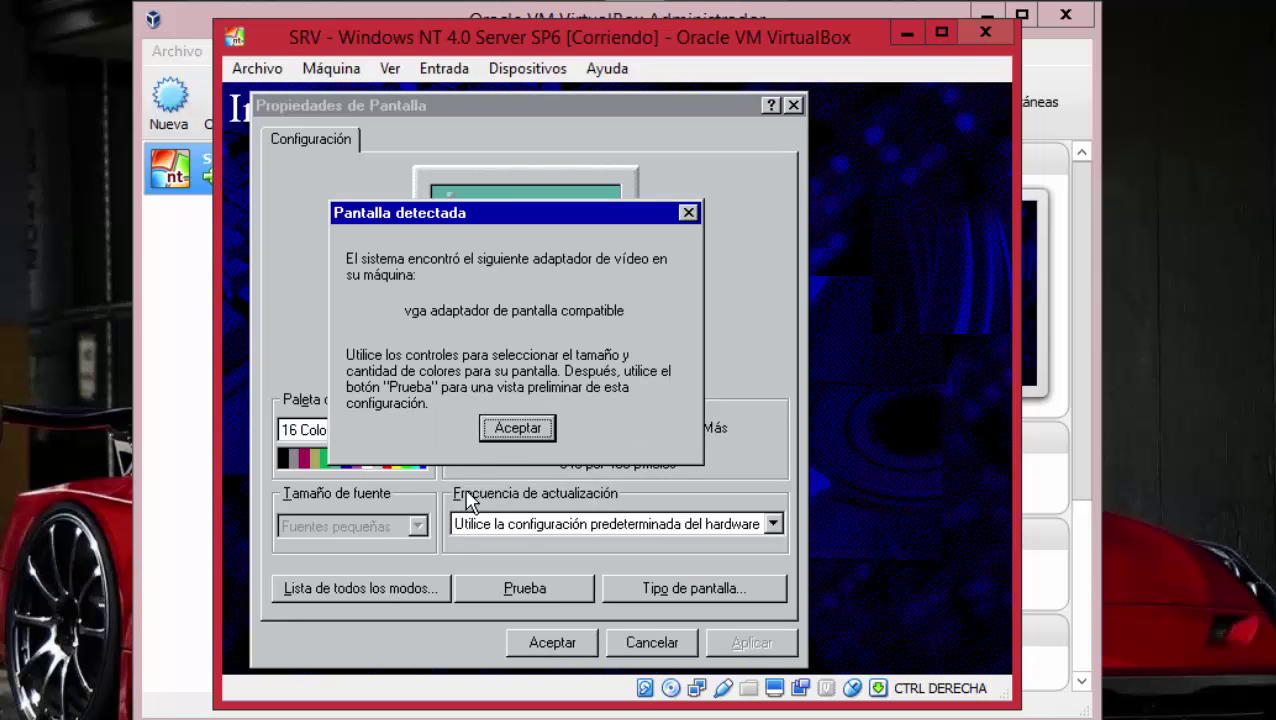
left_click(508, 430)
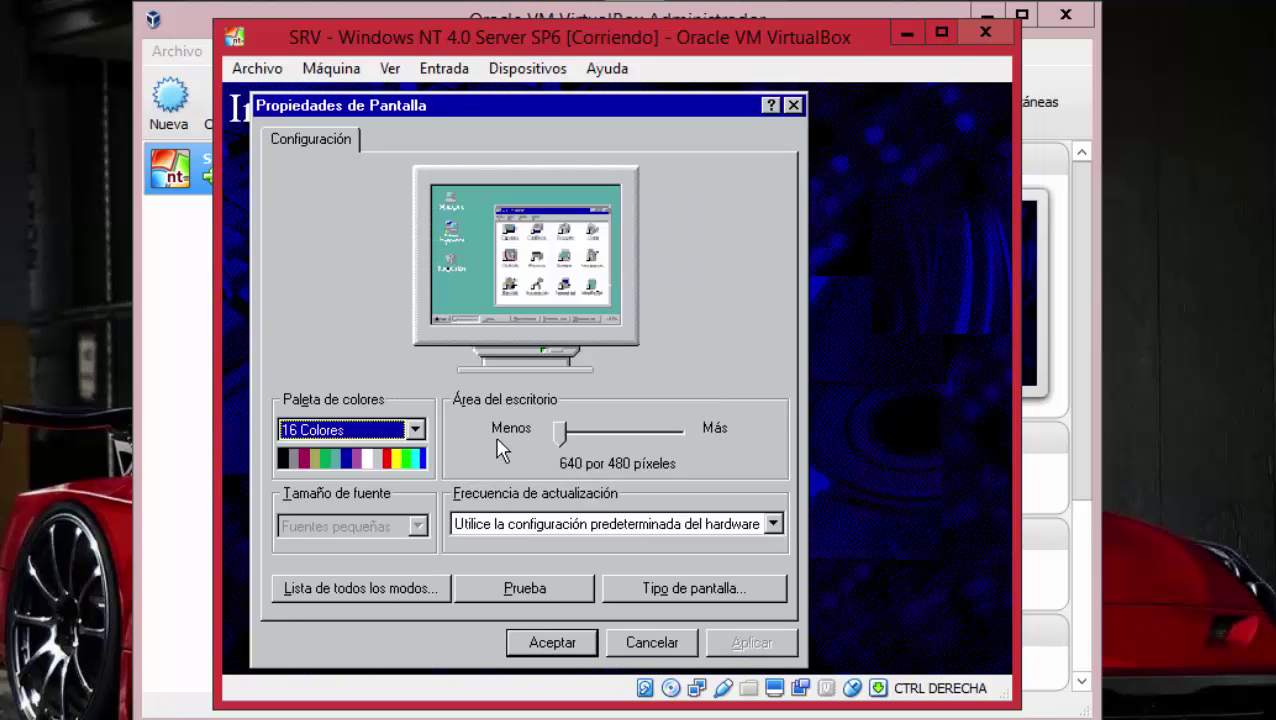
left_click(552, 642)
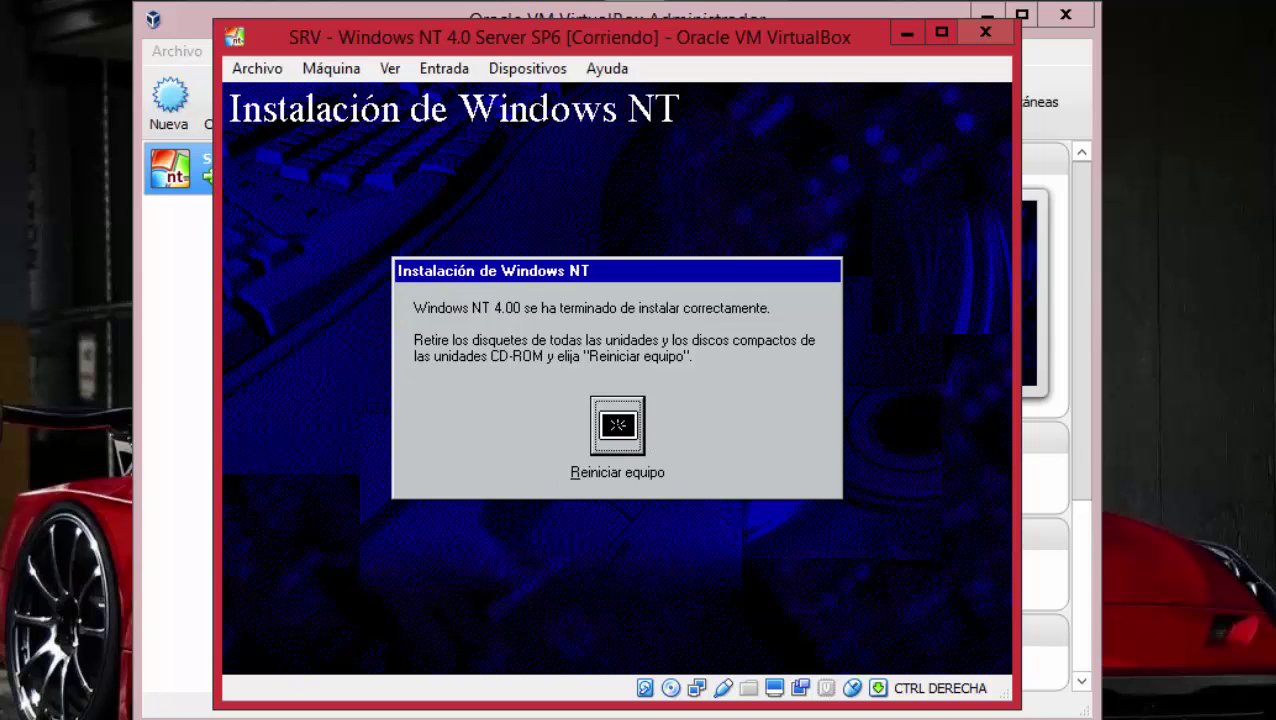
Remove the installation disc from the virtual optical drive and restart the computer into Windows NT Server.
left_click(670, 688)
left_click(688, 560)
key("Return")
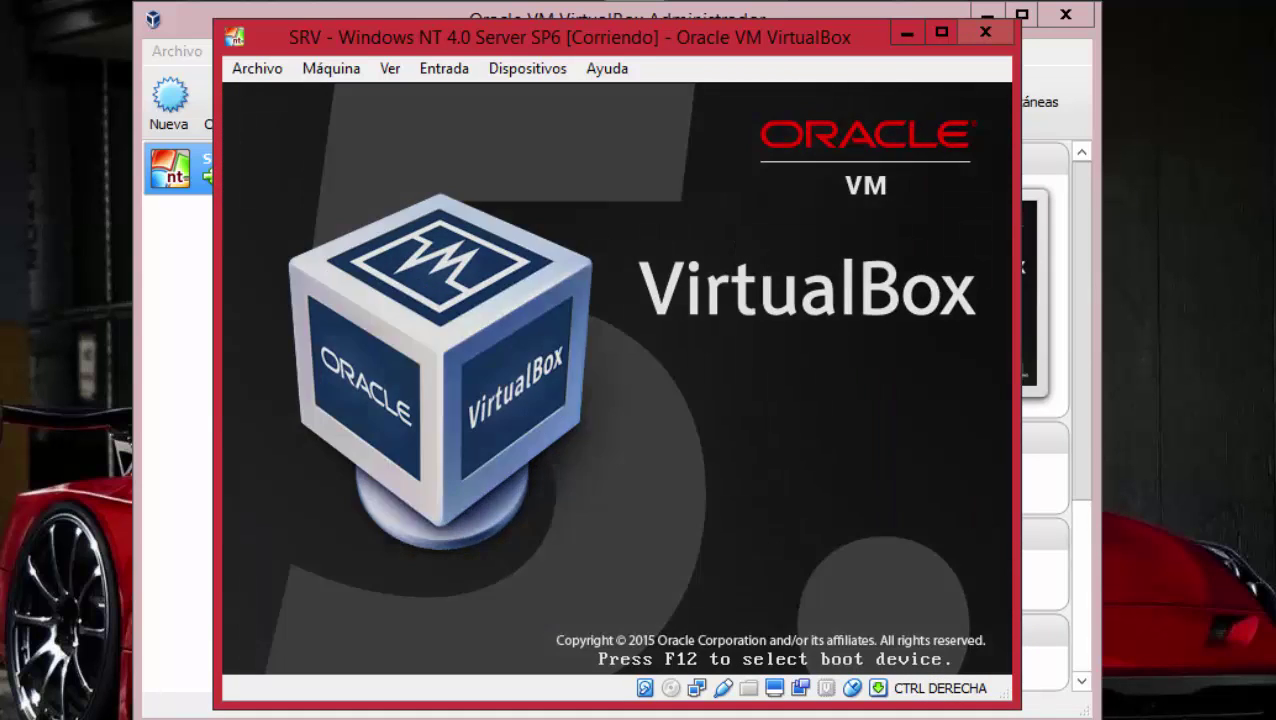
key("Return")
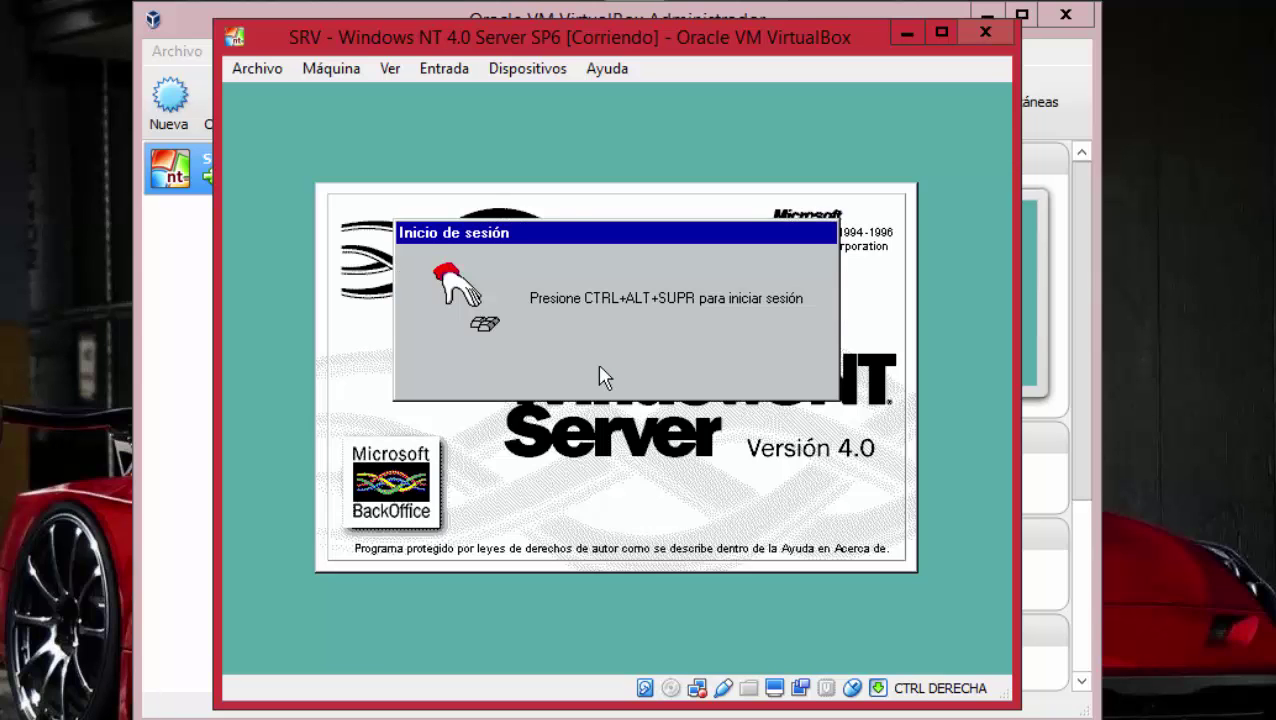
Log on to the HUVI-2 domain as Administrador with the account password, retrying if needed, and close the welcome window.
key("ctrl+Delete")
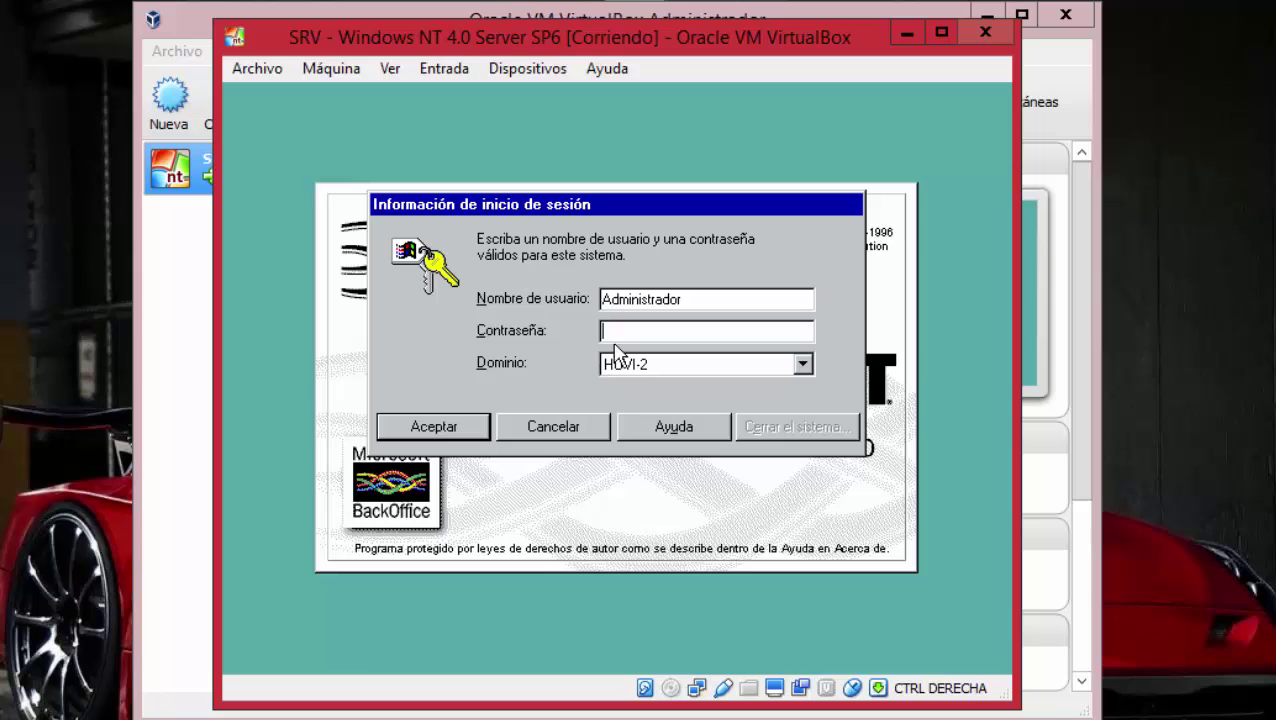
type("*******")
key("Return")
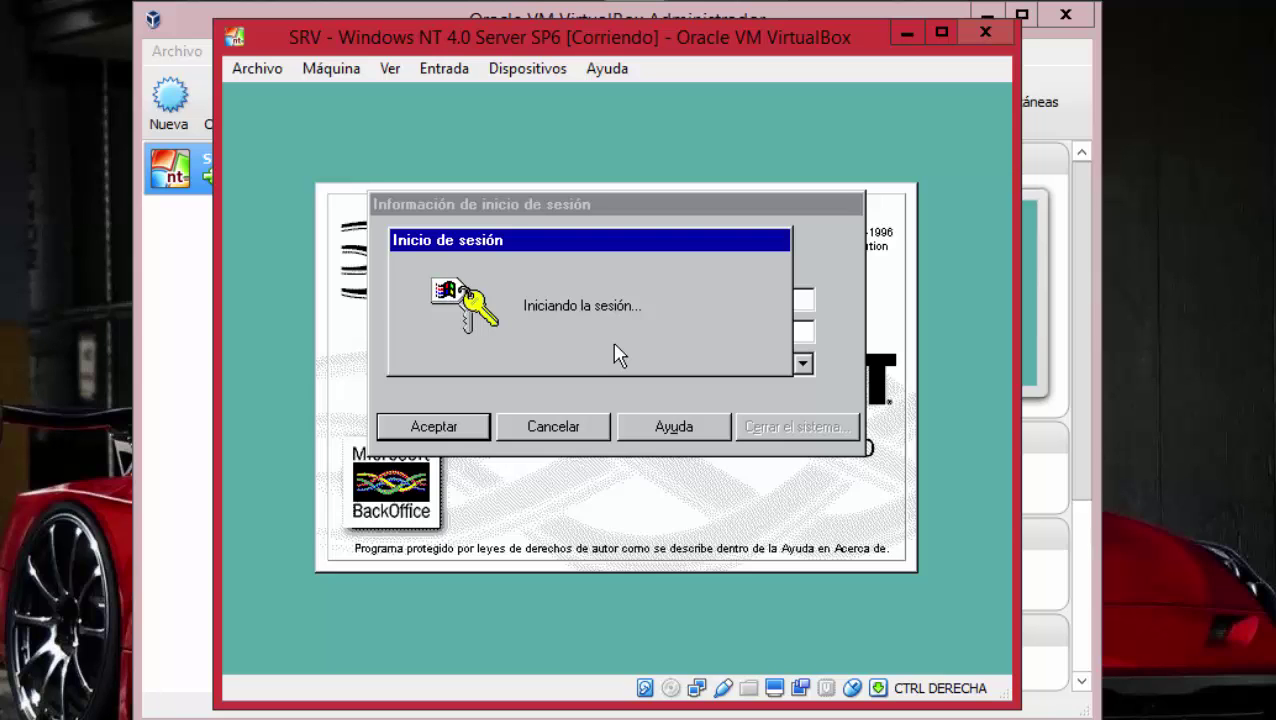
key("Return")
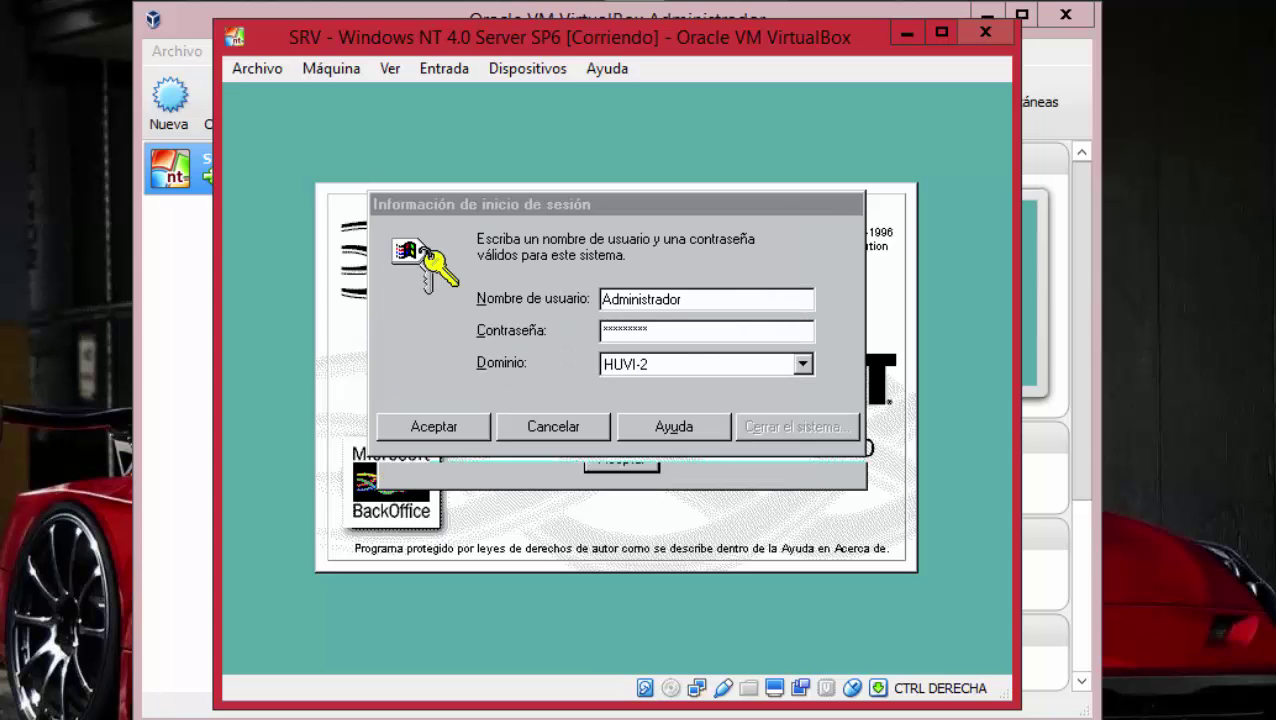
type("*********")
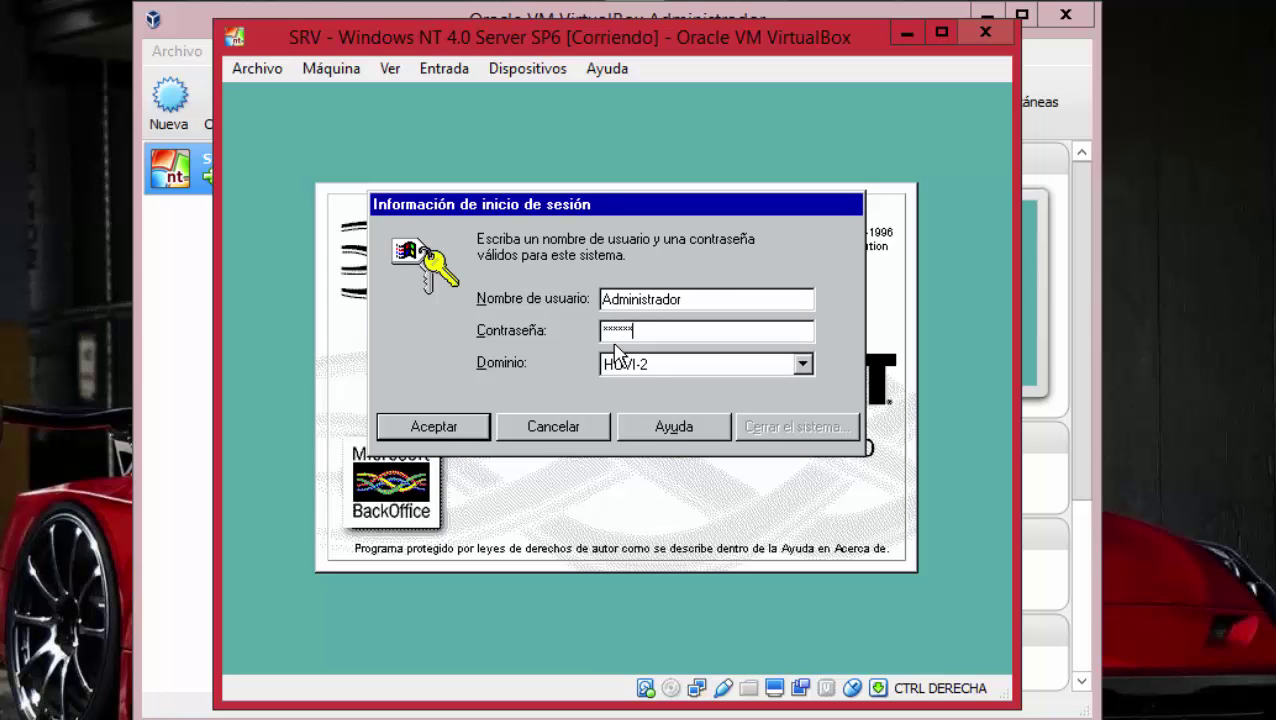
key("Return")
key("Return")
type("*********")
key("Return")
key("Return")
type("*********")
key("Return")
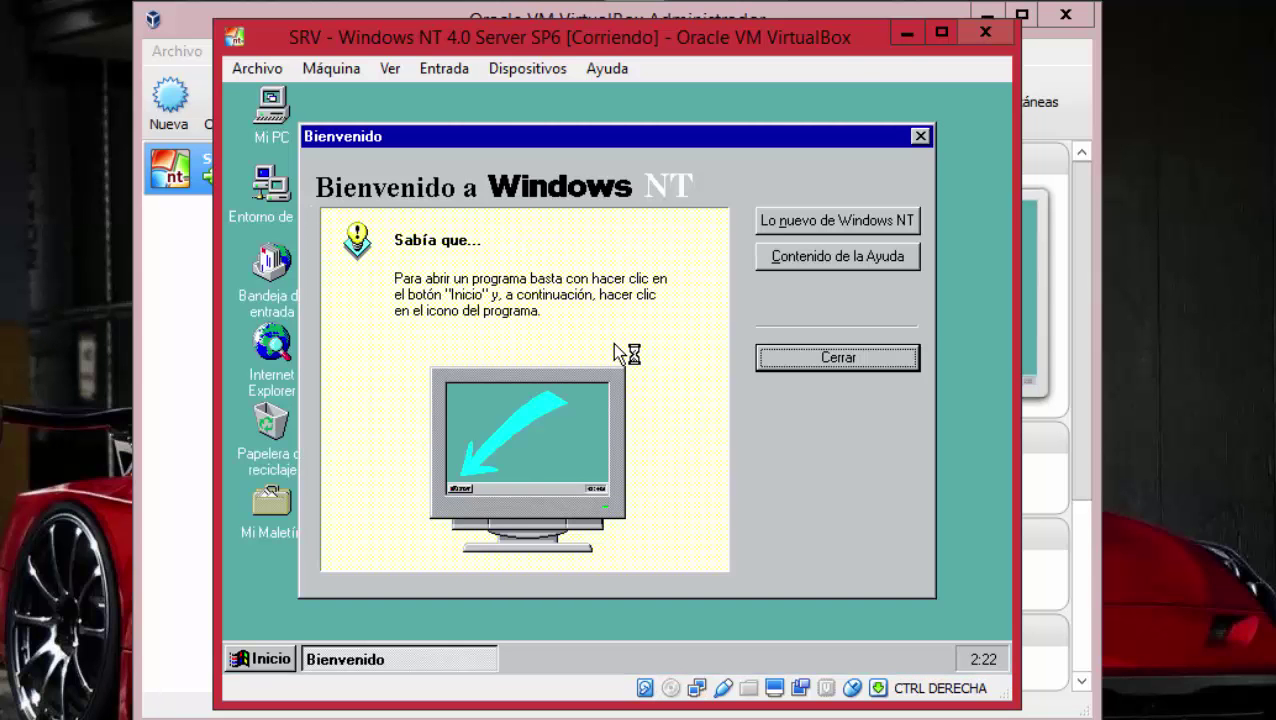
left_click(841, 368)
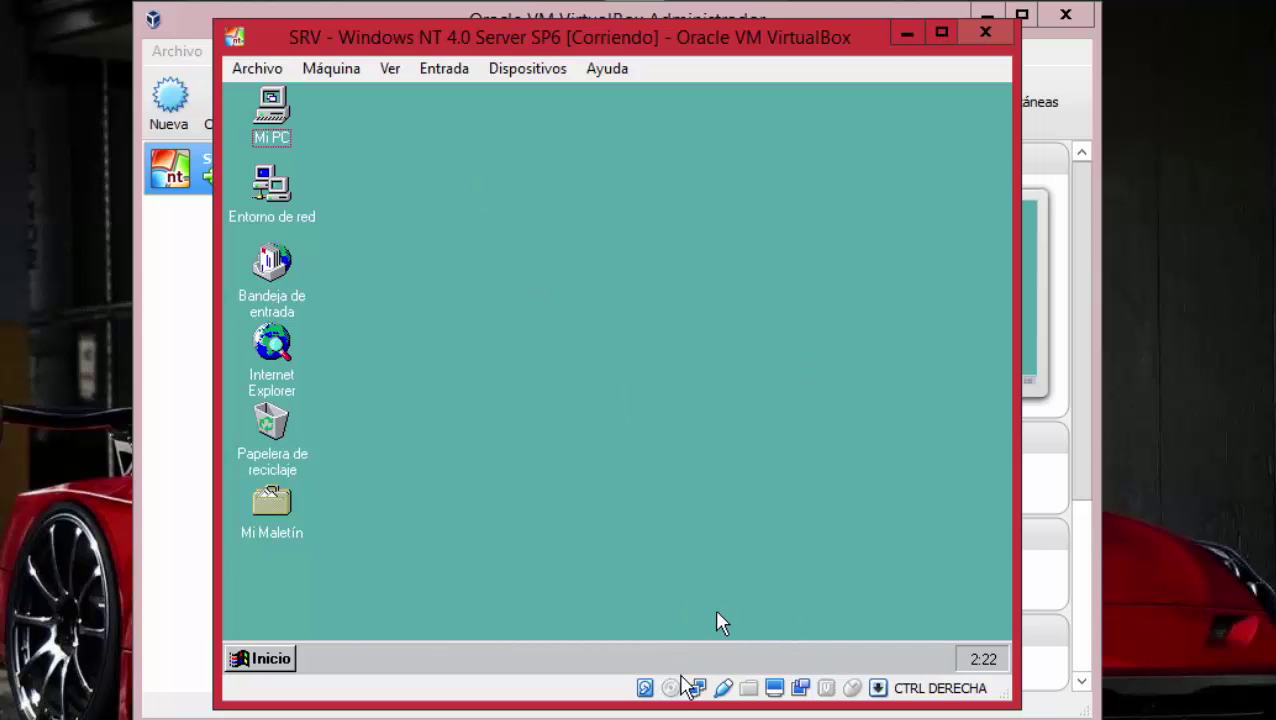
Mount the disc image from the "Service Pack 6 - NT 4.0 Workstation, Serv..." folder in the virtual optical drive.
left_click(670, 688)
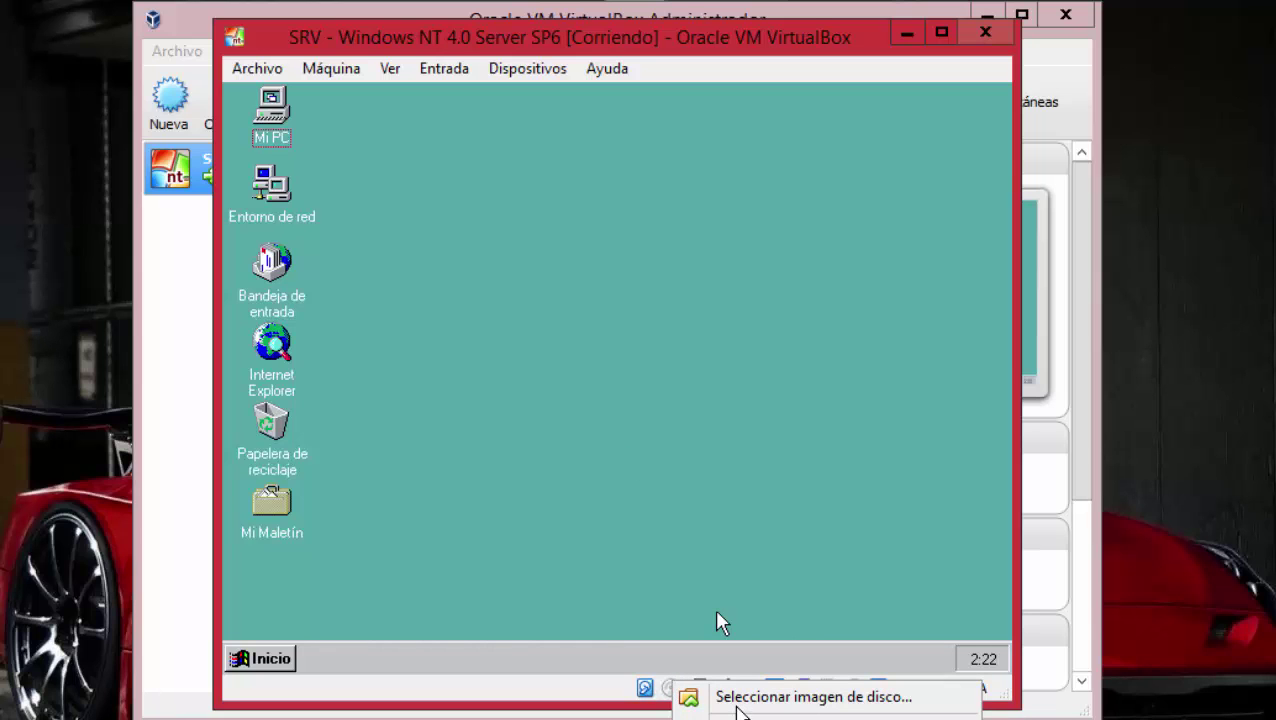
left_click(738, 698)
left_click(422, 118)
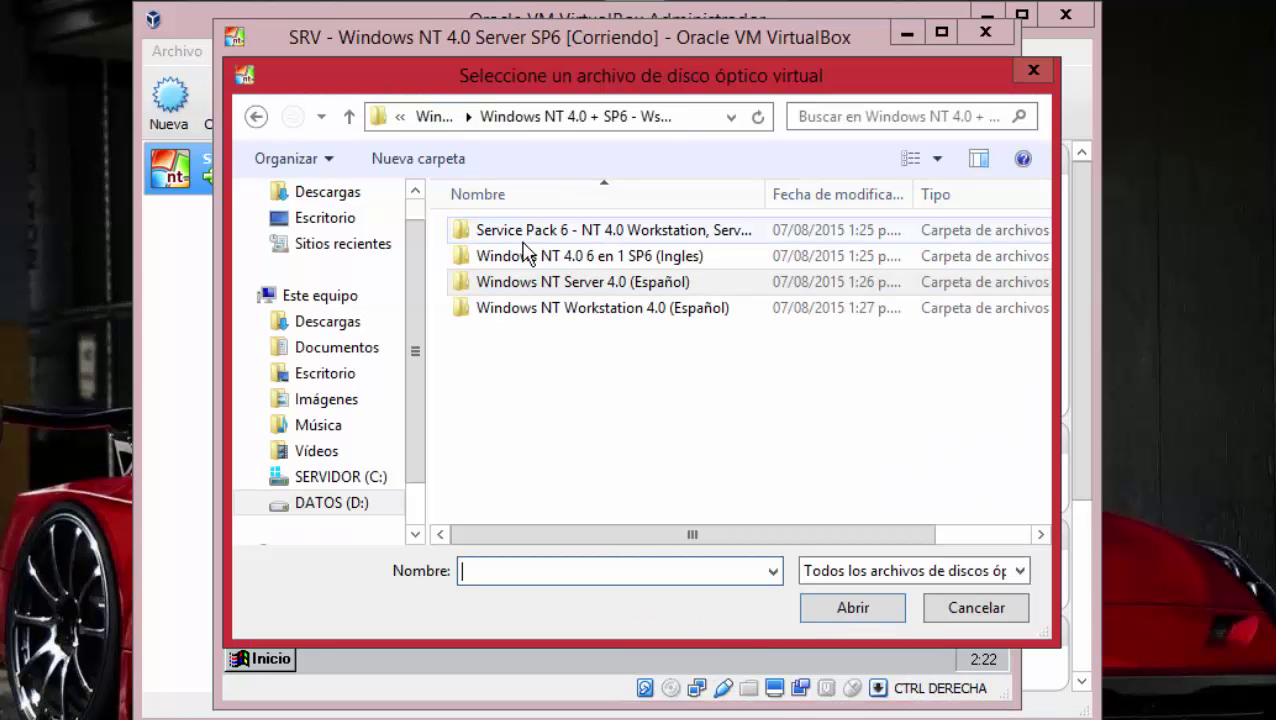
double_click(518, 238)
double_click(516, 238)
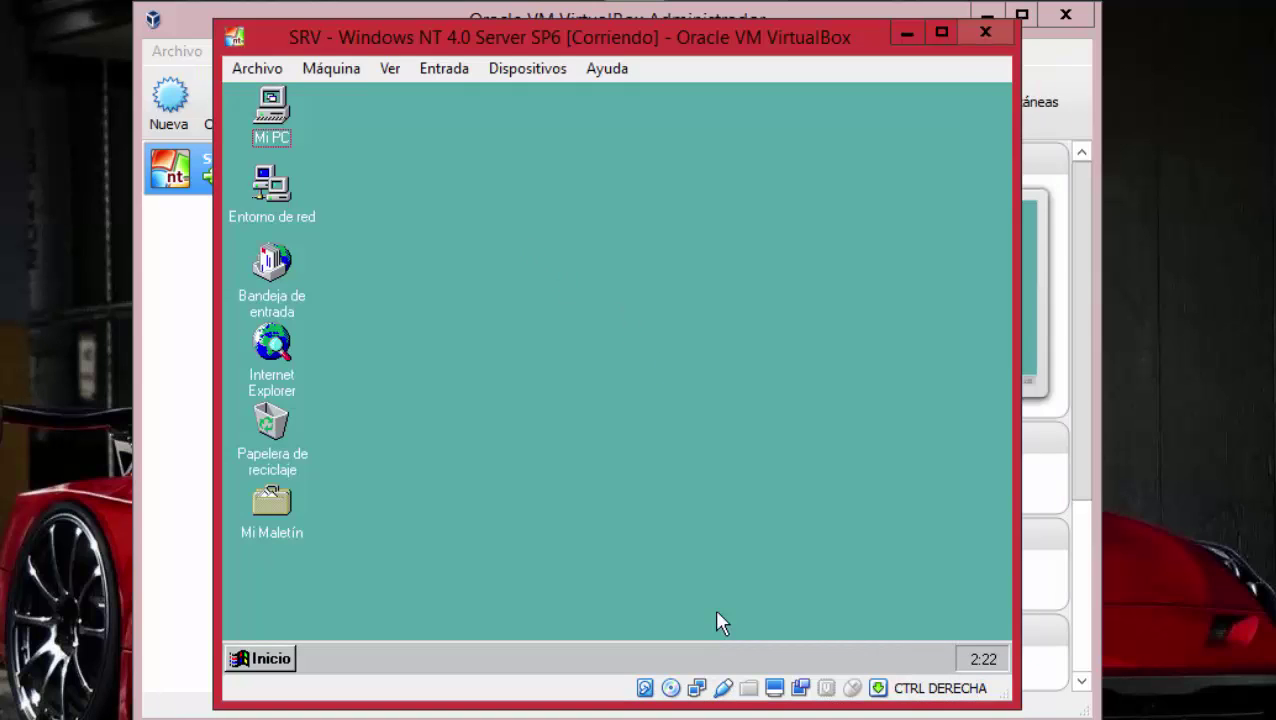
Examine the general, performance and environment pages of the system properties of "Mi PC", then close them.
right_click(268, 132)
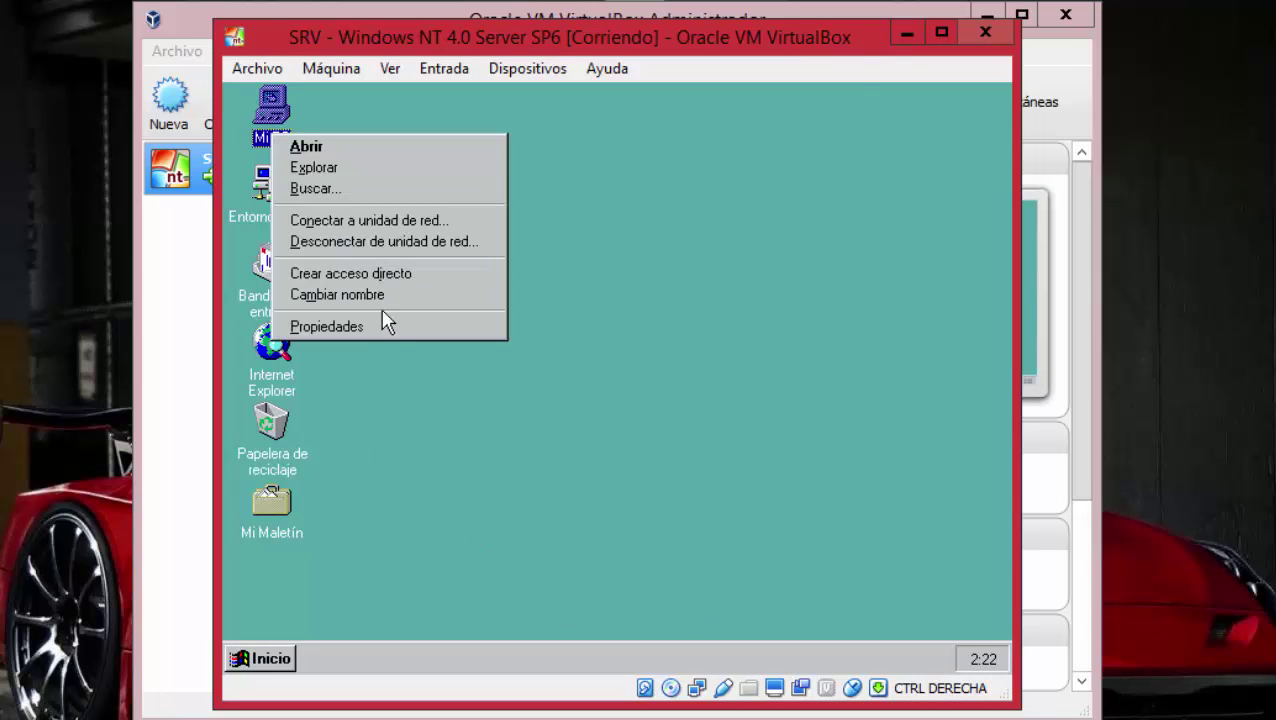
left_click(384, 322)
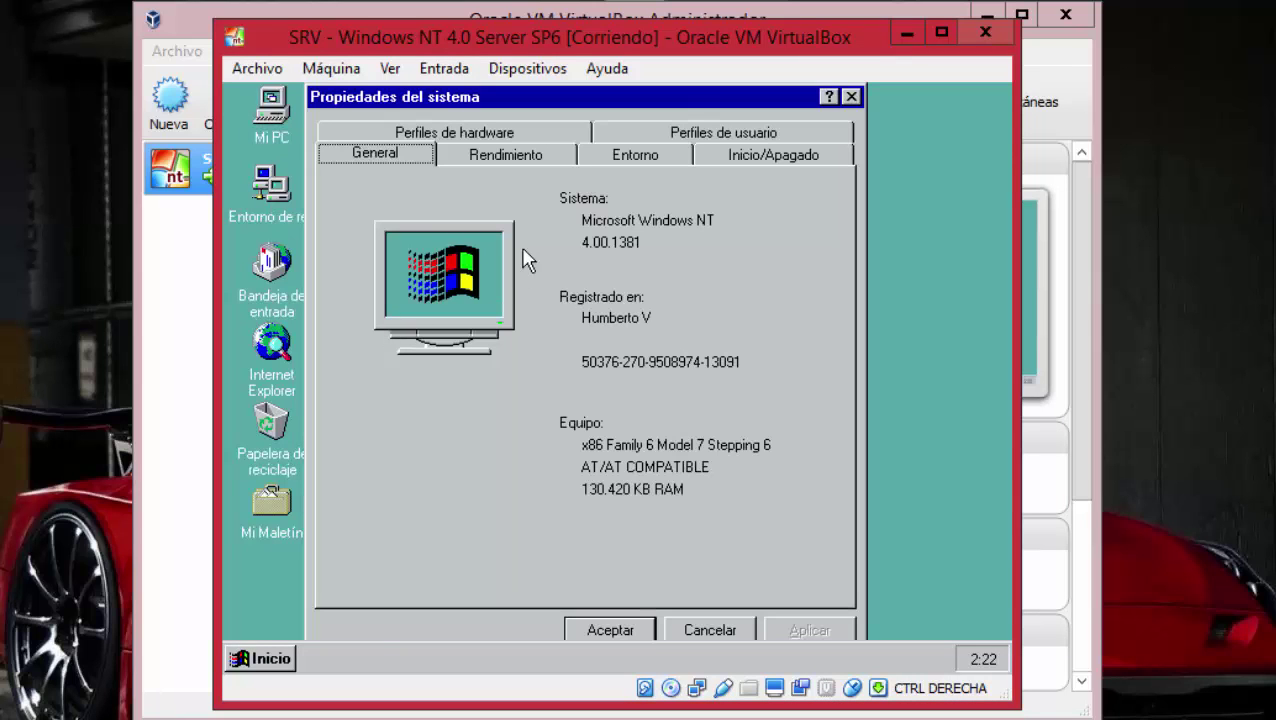
left_click(510, 166)
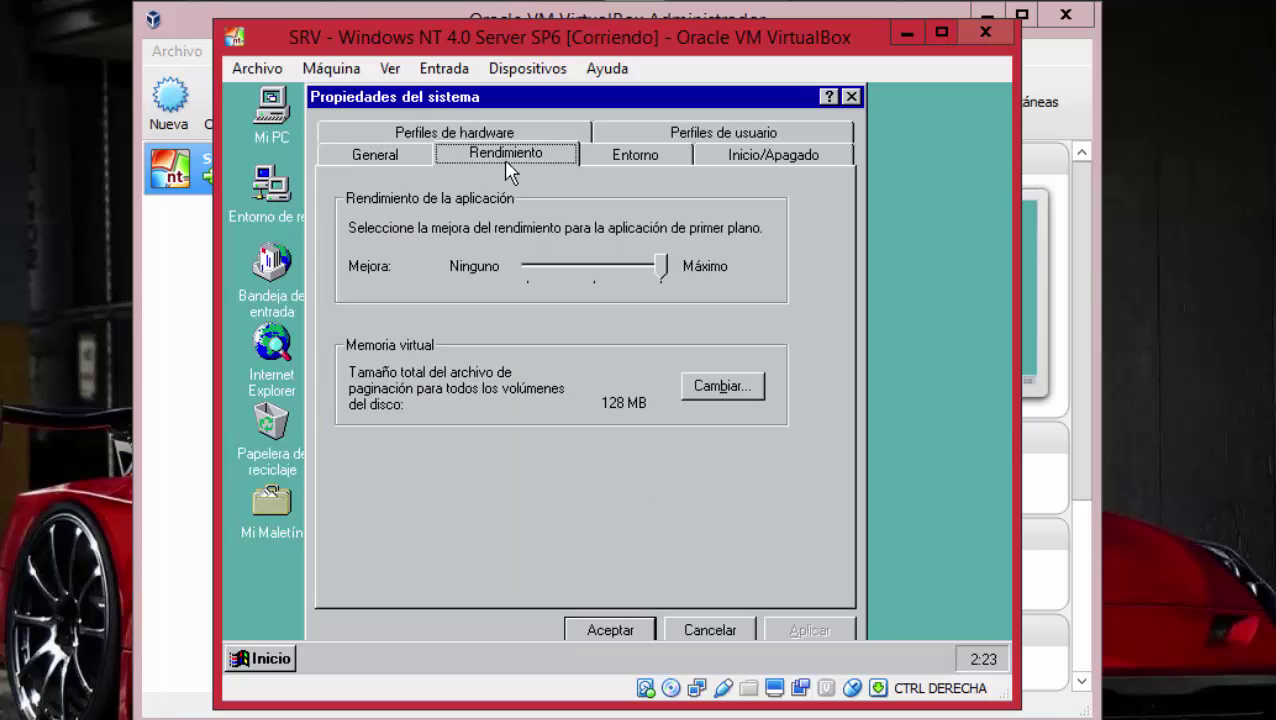
left_click(641, 166)
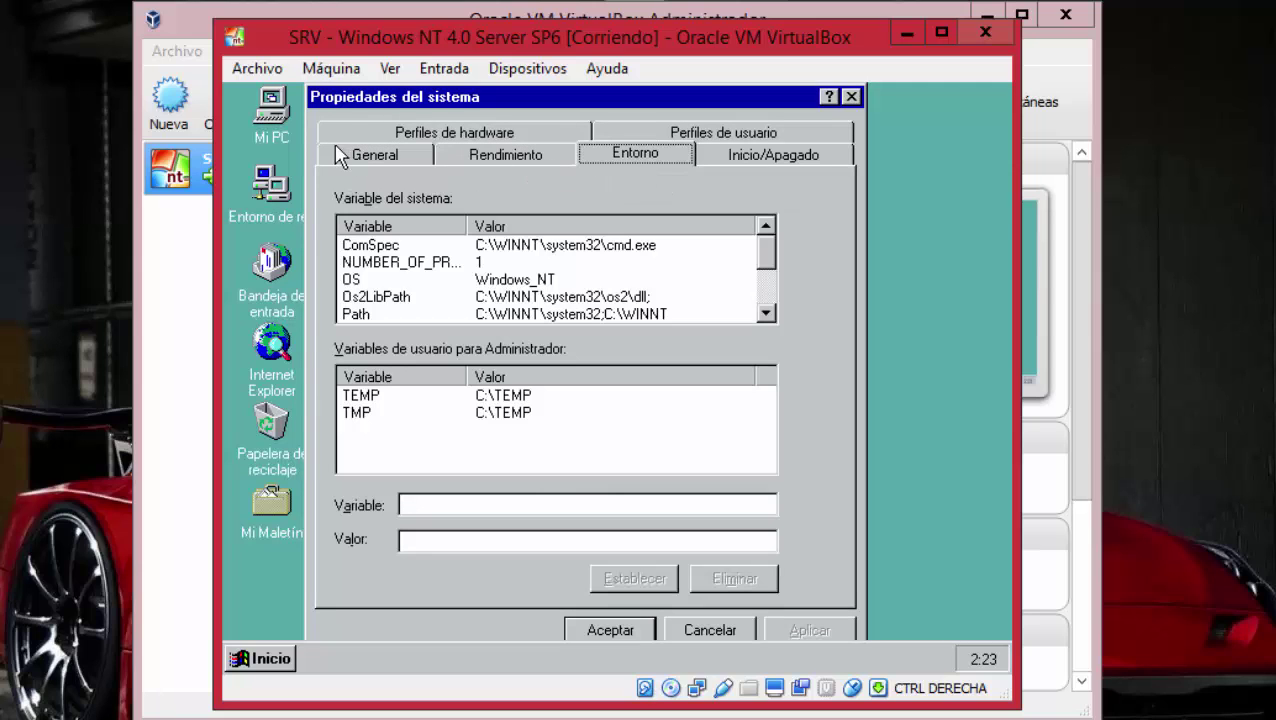
left_click(362, 157)
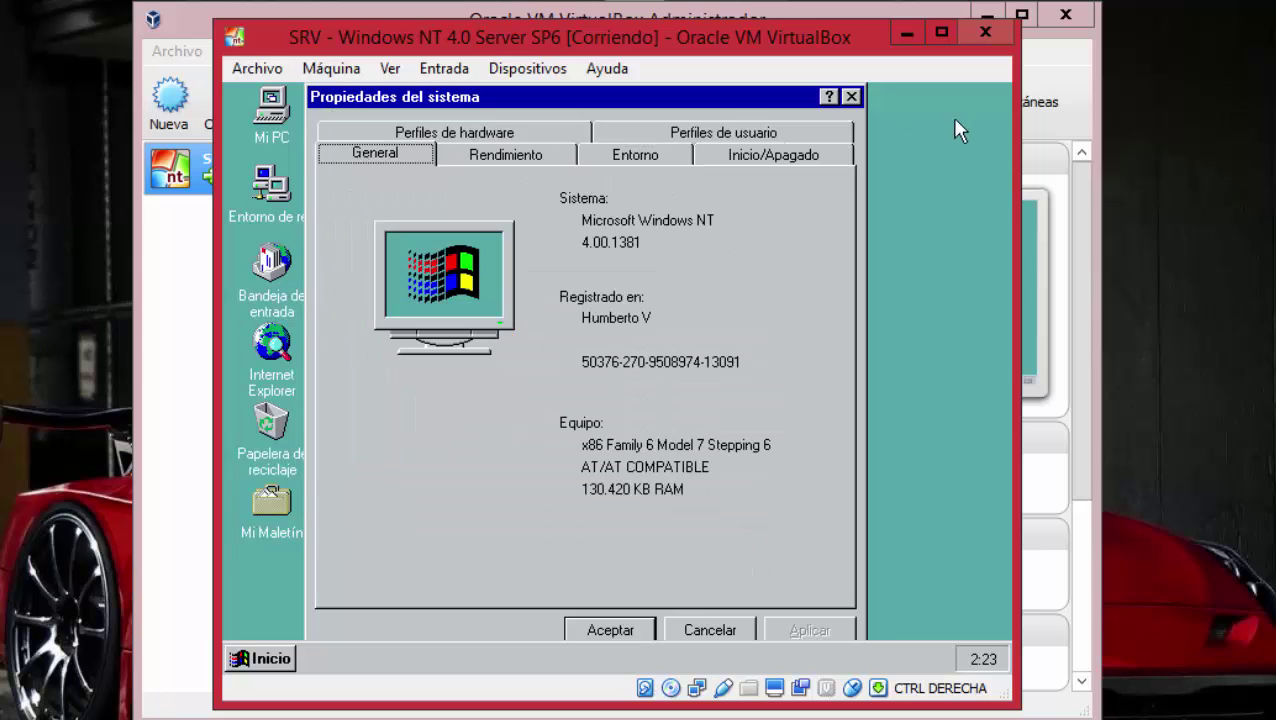
left_click(851, 97)
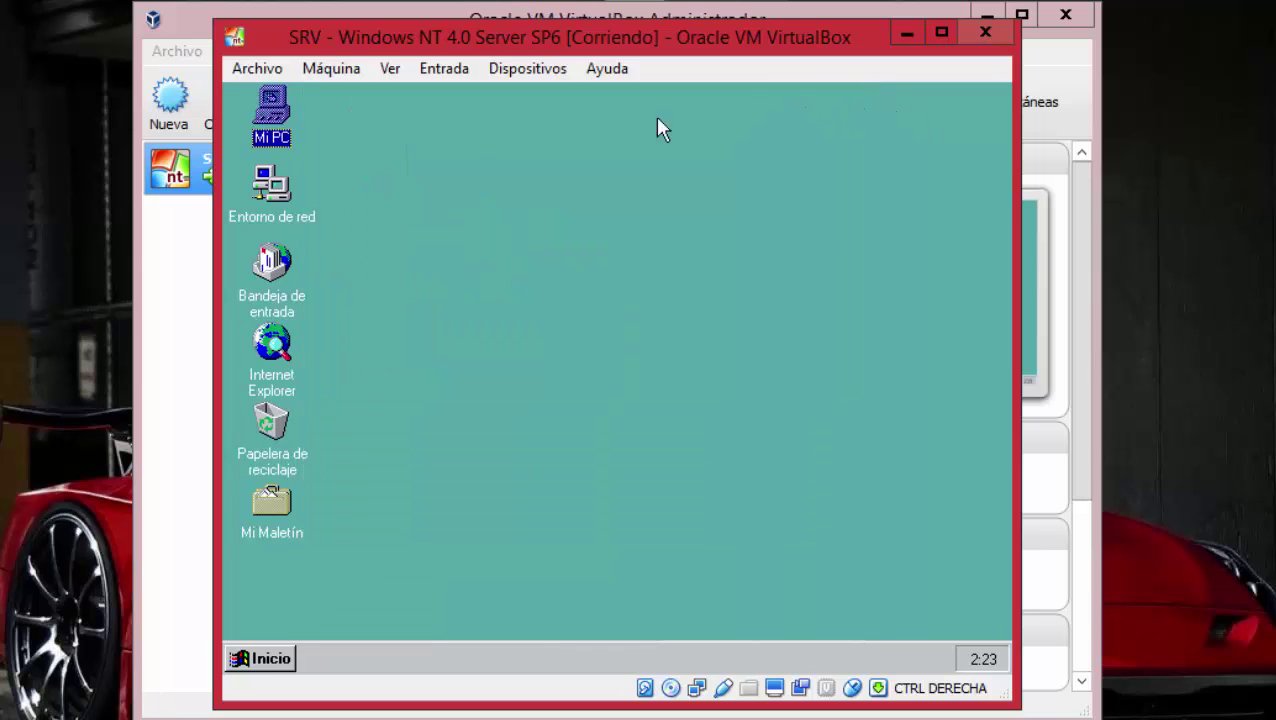
Launch the Service Pack installer Sp6i386 from the disc in drive D: and let its files extract.
double_click(266, 148)
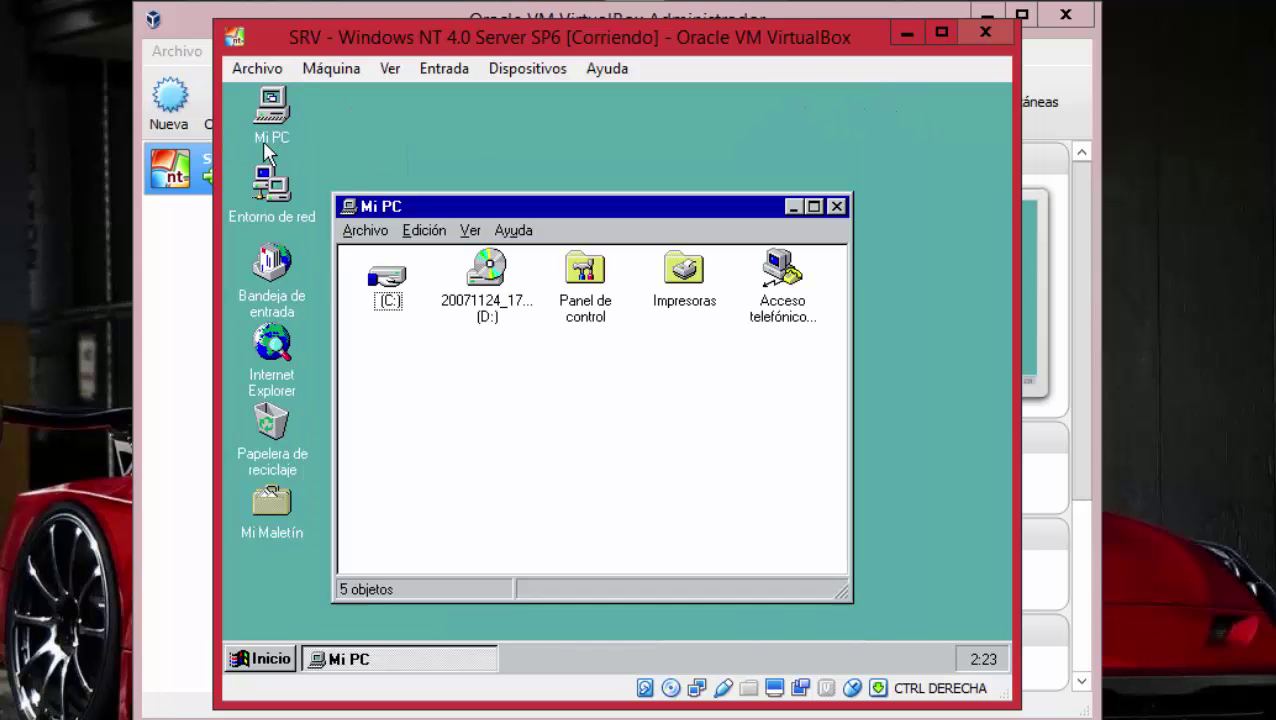
double_click(472, 276)
double_click(300, 180)
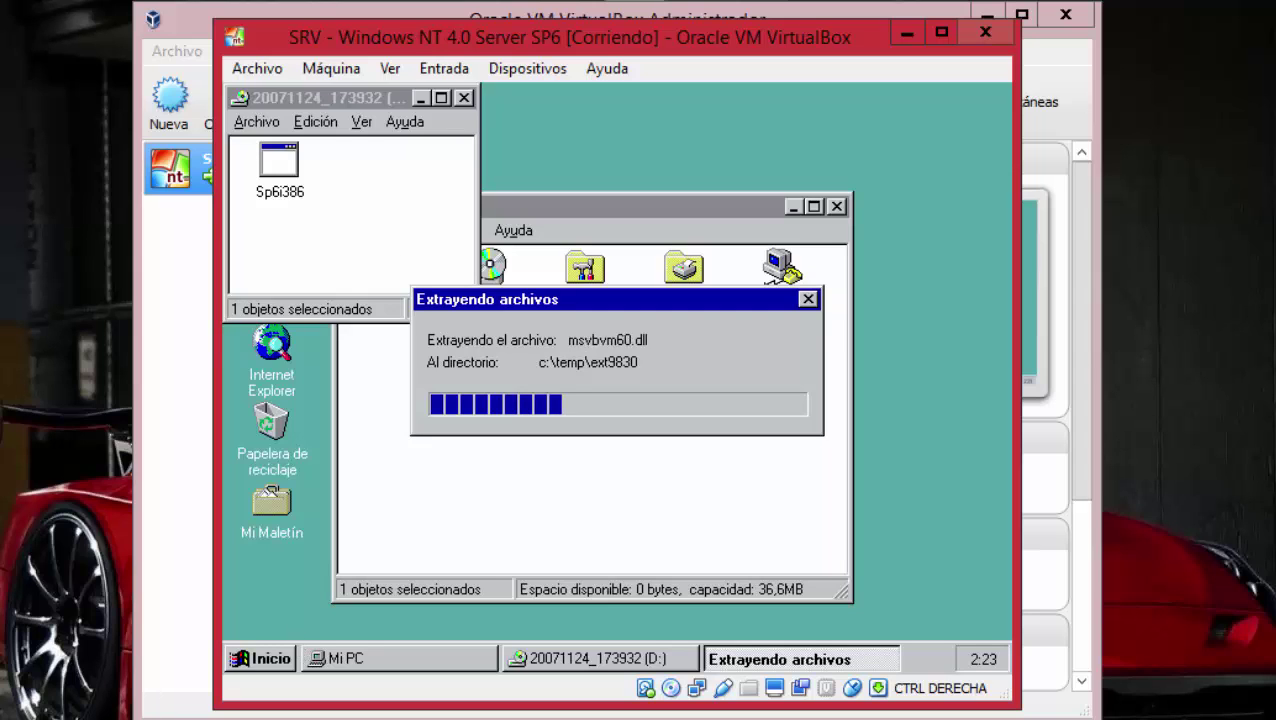
left_click(280, 658)
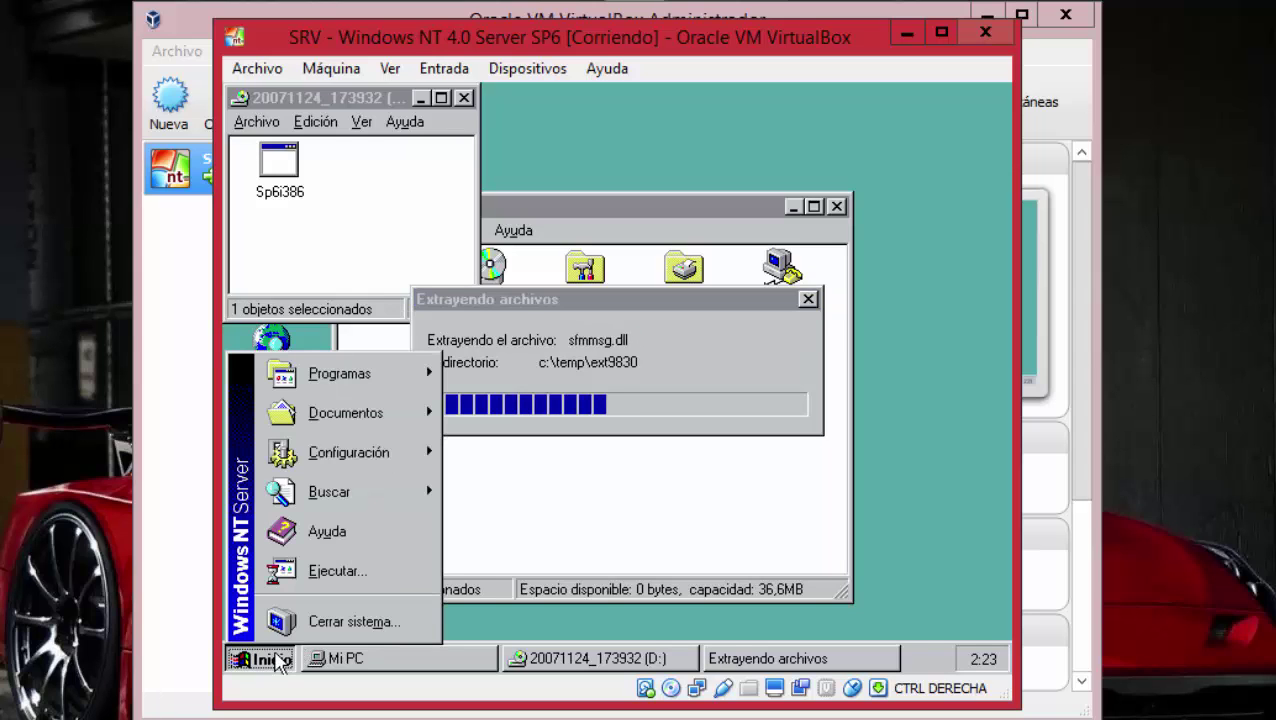
left_click(280, 660)
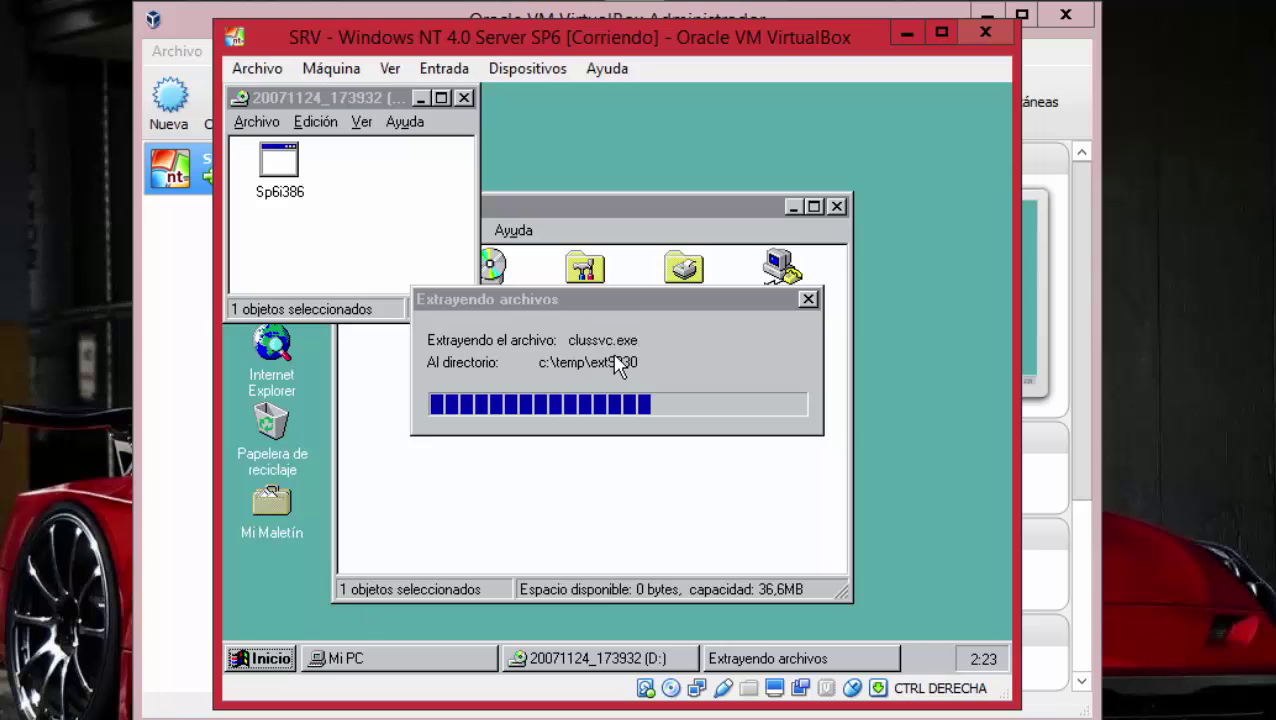
left_click(619, 362)
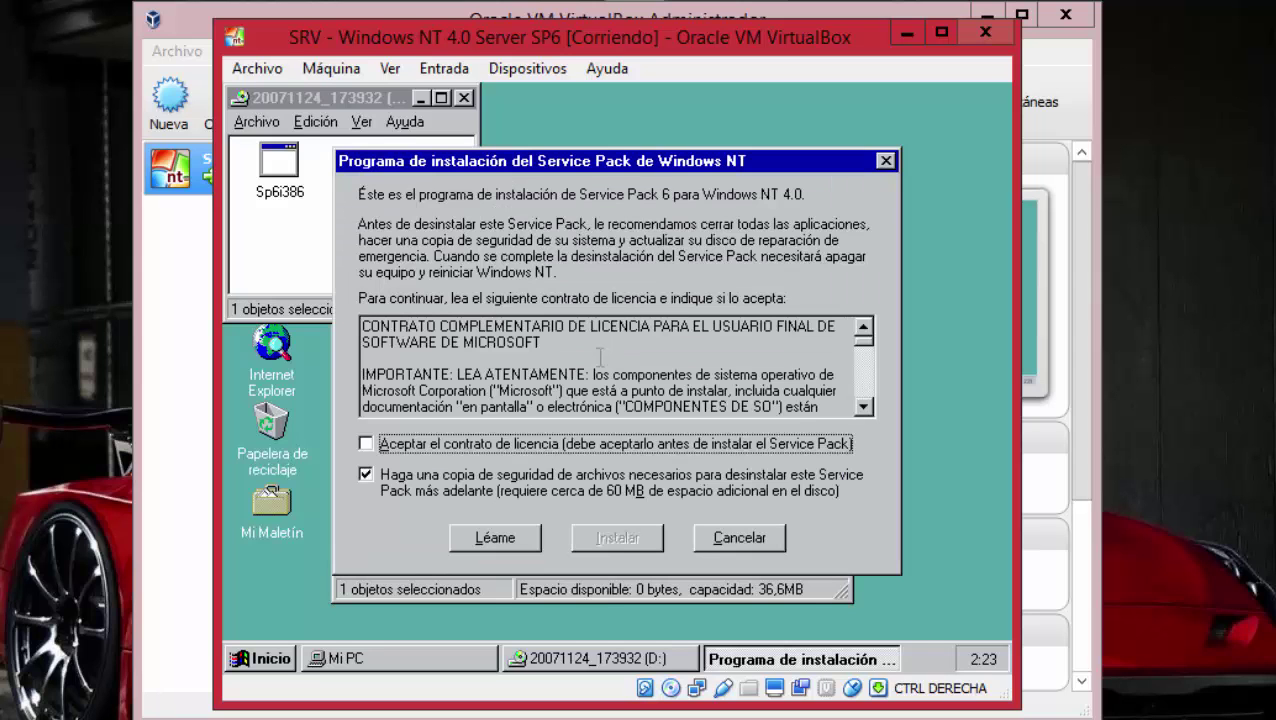
Install Service Pack 6 with the license agreement accepted and the uninstall backup turned off, and restart the computer.
left_click(519, 472)
left_click(495, 446)
left_click(621, 540)
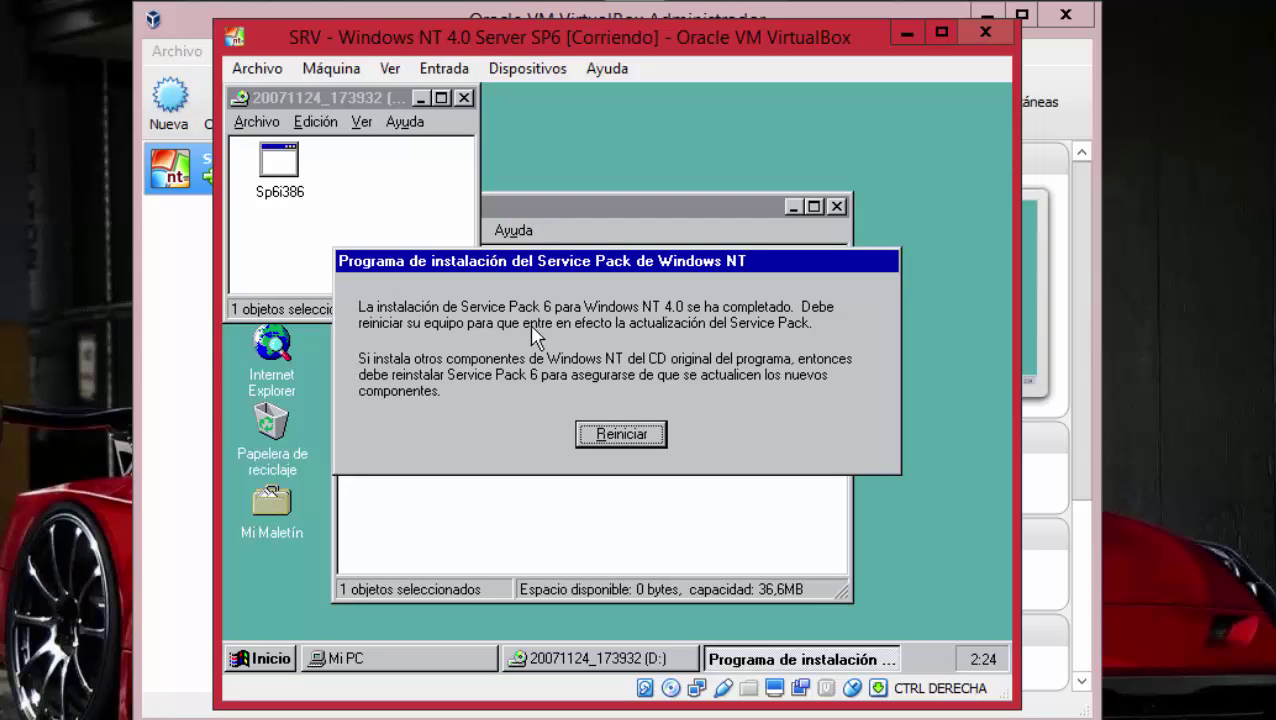
left_click(606, 434)
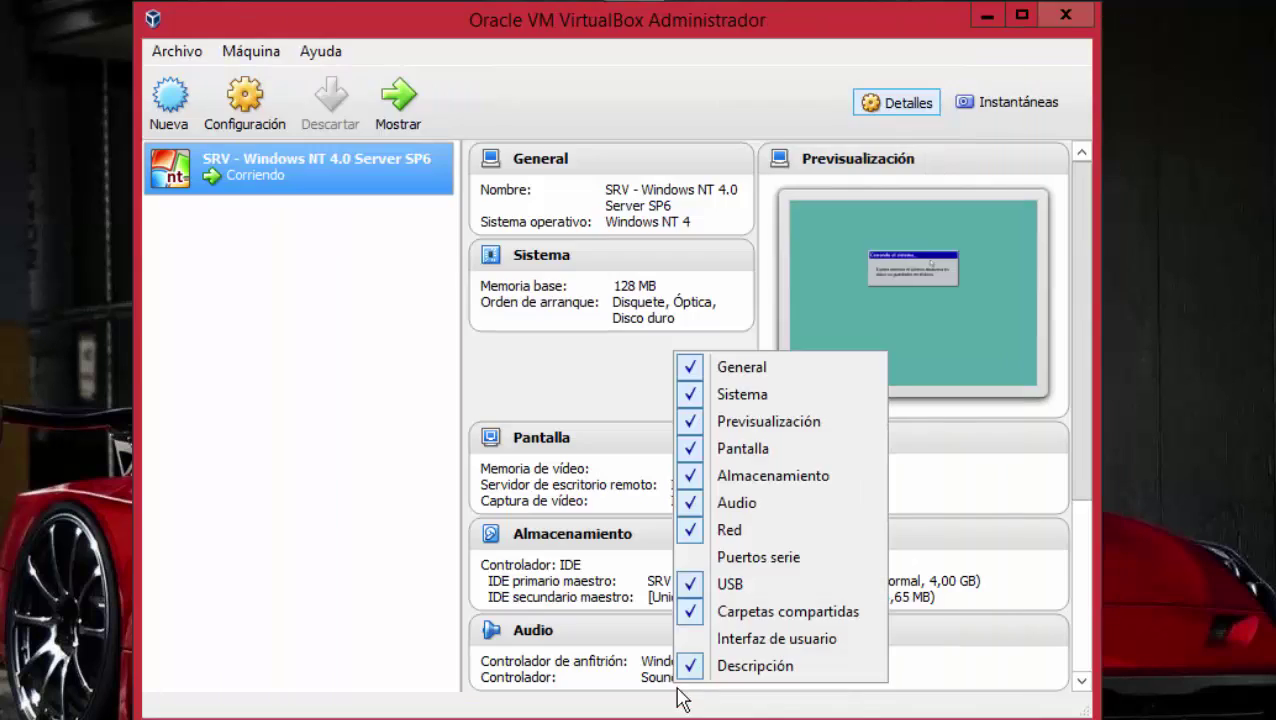
Remove the Service Pack disc from the virtual optical drive and boot Windows NT Server versión 4.00.
right_click(675, 684)
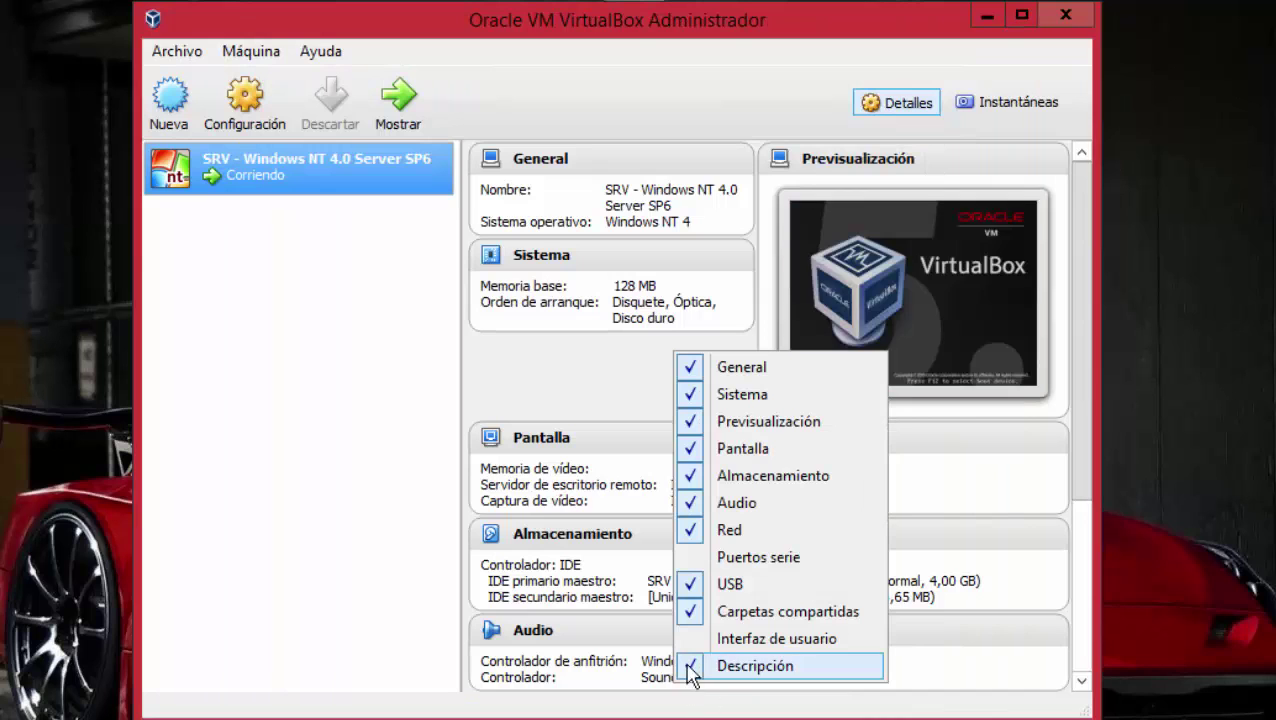
left_click(400, 683)
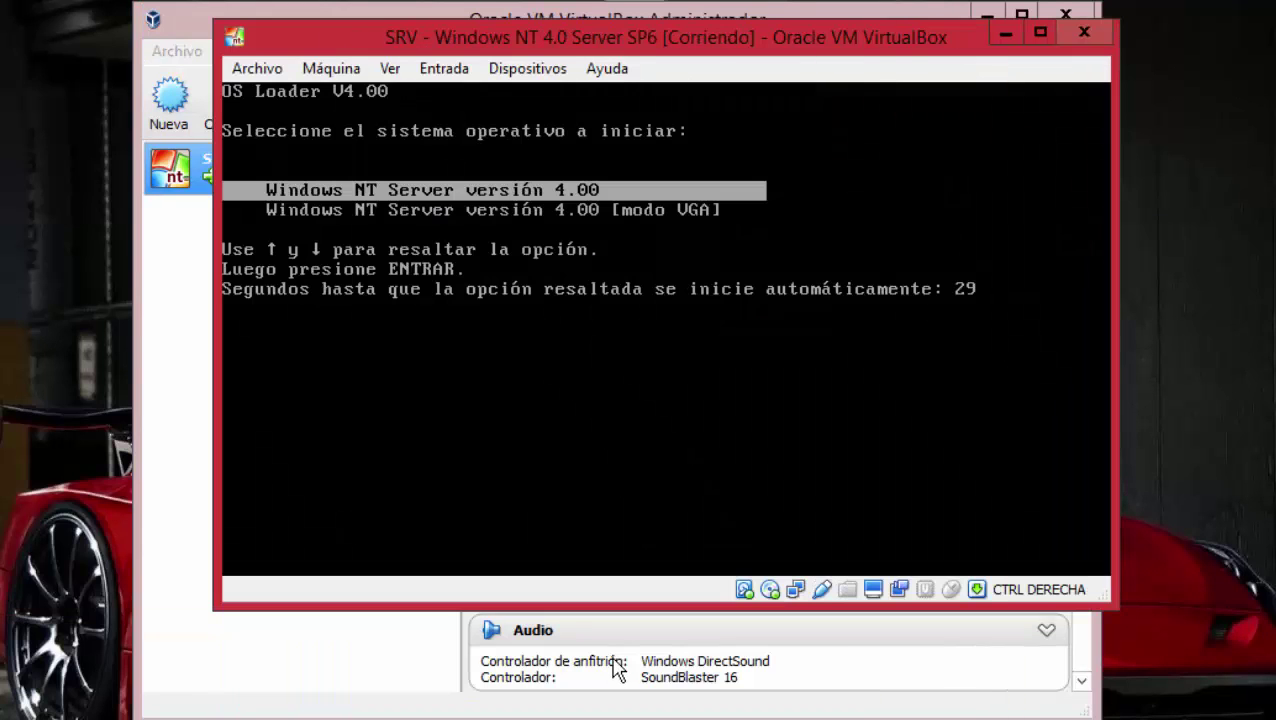
scroll(692, 637, "down", 1)
left_click(769, 589)
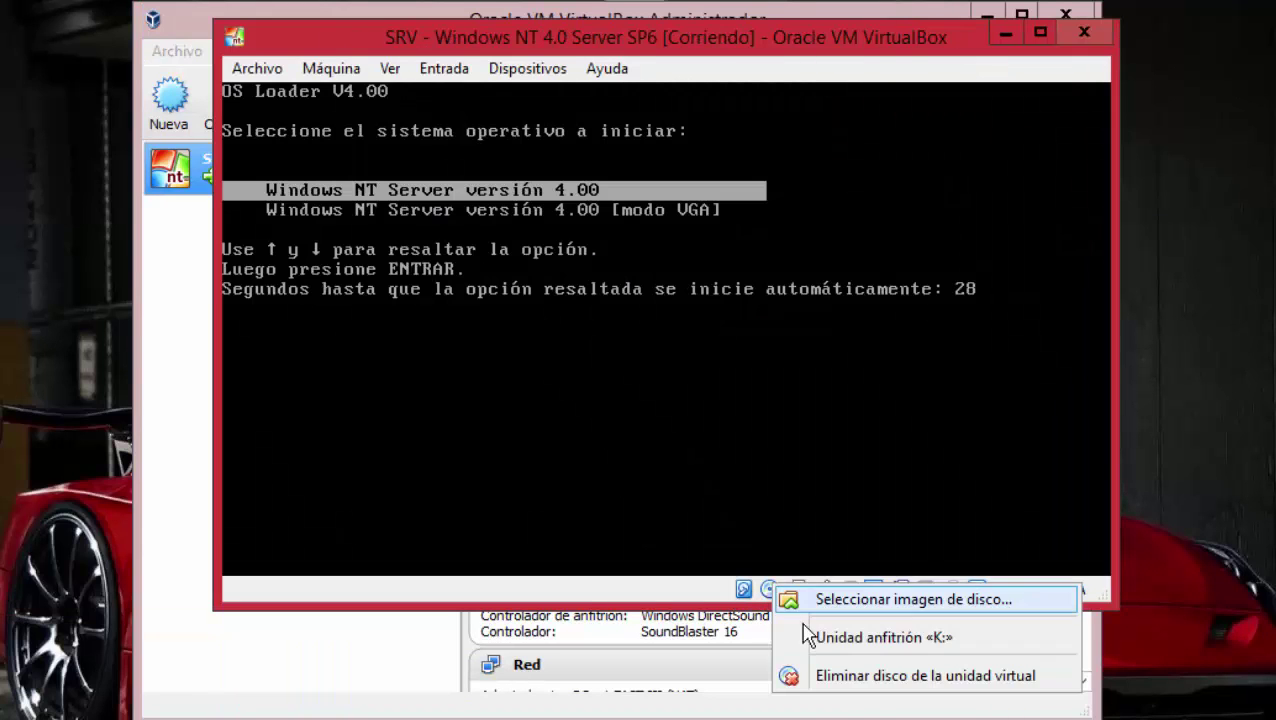
left_click(820, 676)
key("Return")
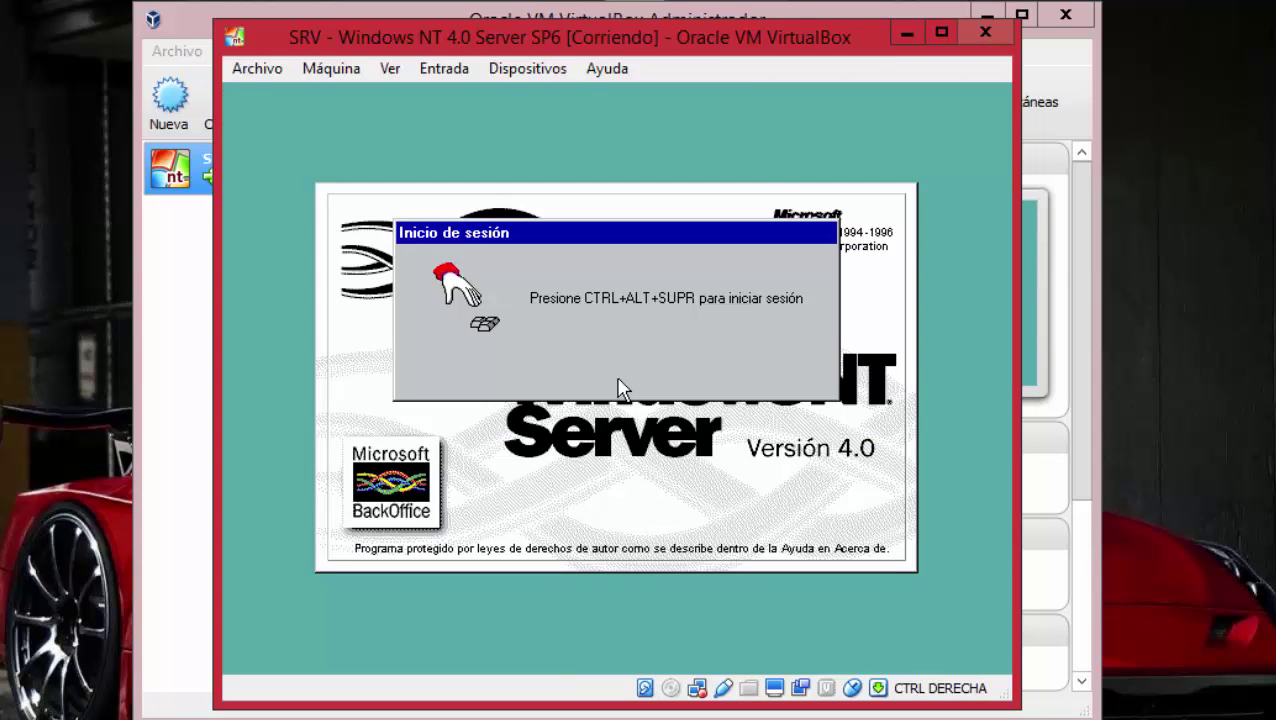
Log on as Administrador with the account password, disable the welcome screen at startup and close it.
key("ctrl+alt+Delete")
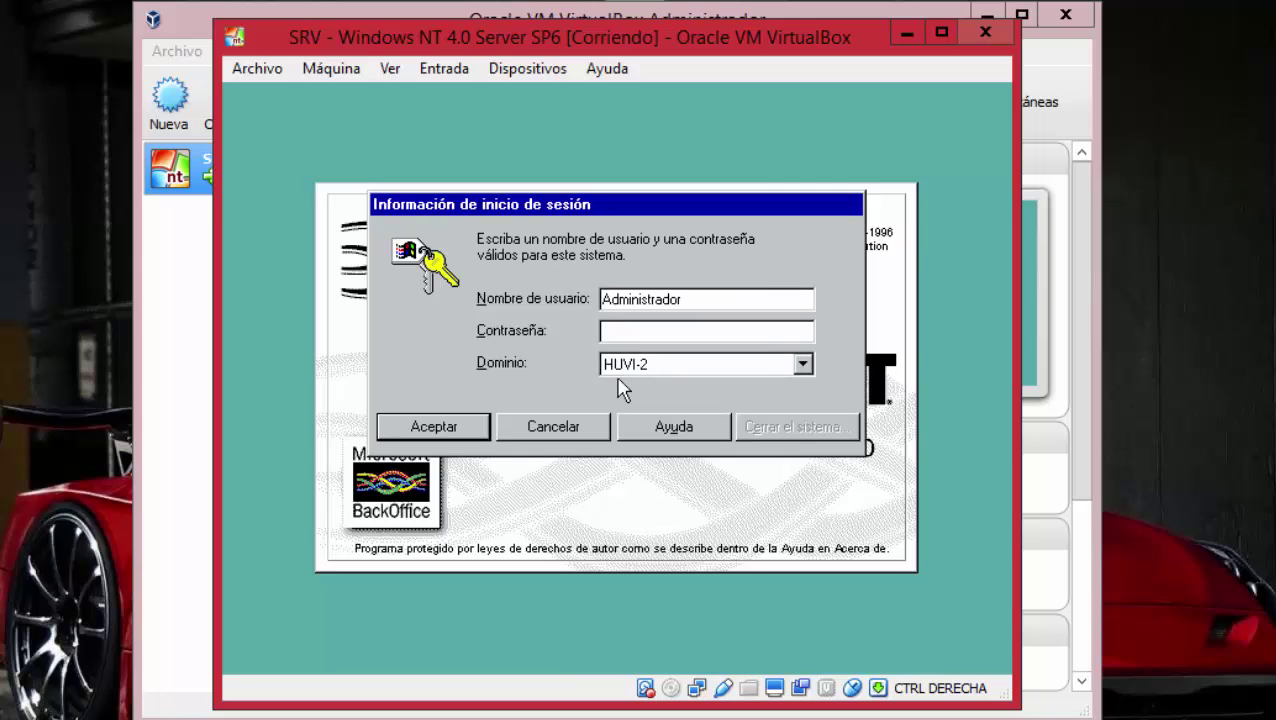
type("*")
key("Return")
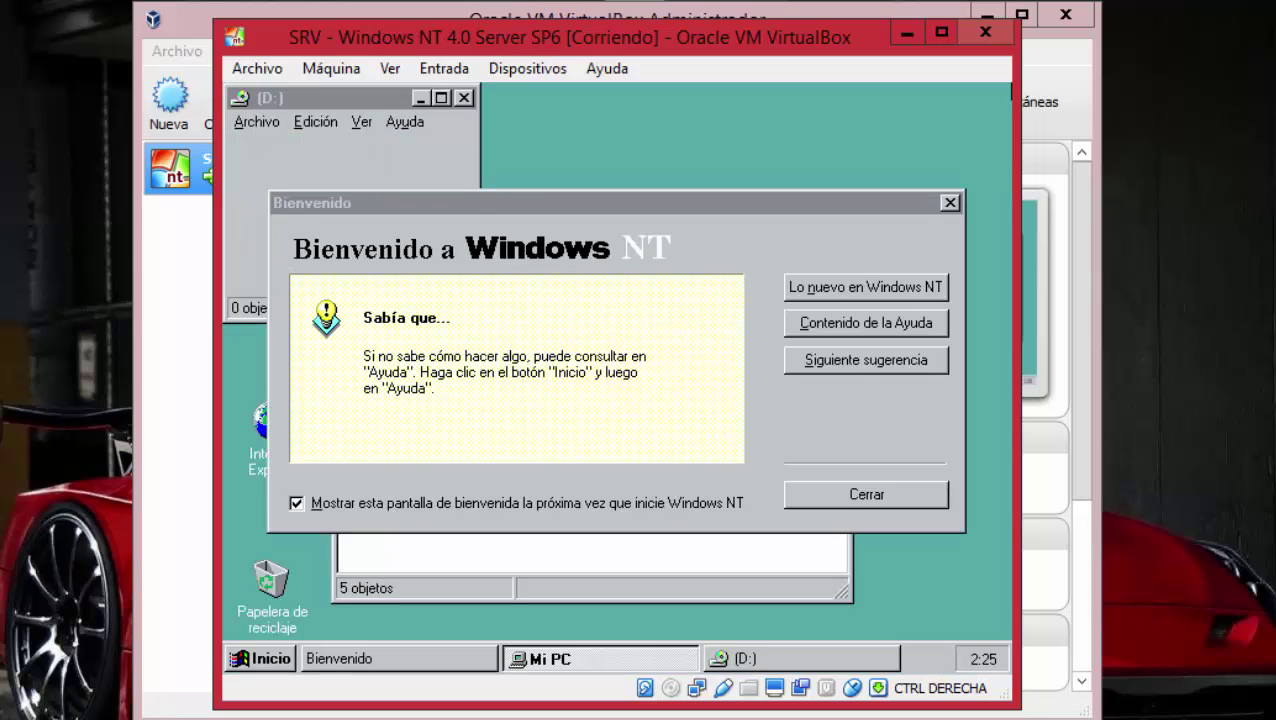
left_click(355, 525)
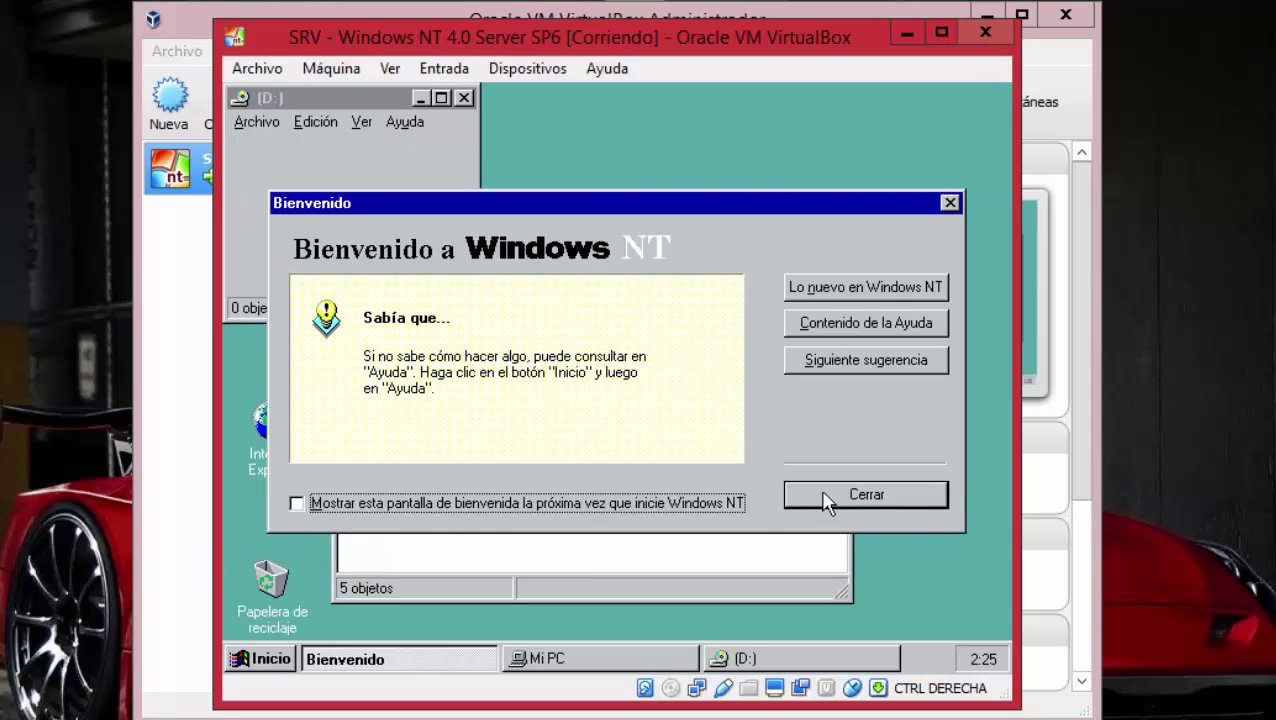
left_click(929, 495)
left_click(641, 438)
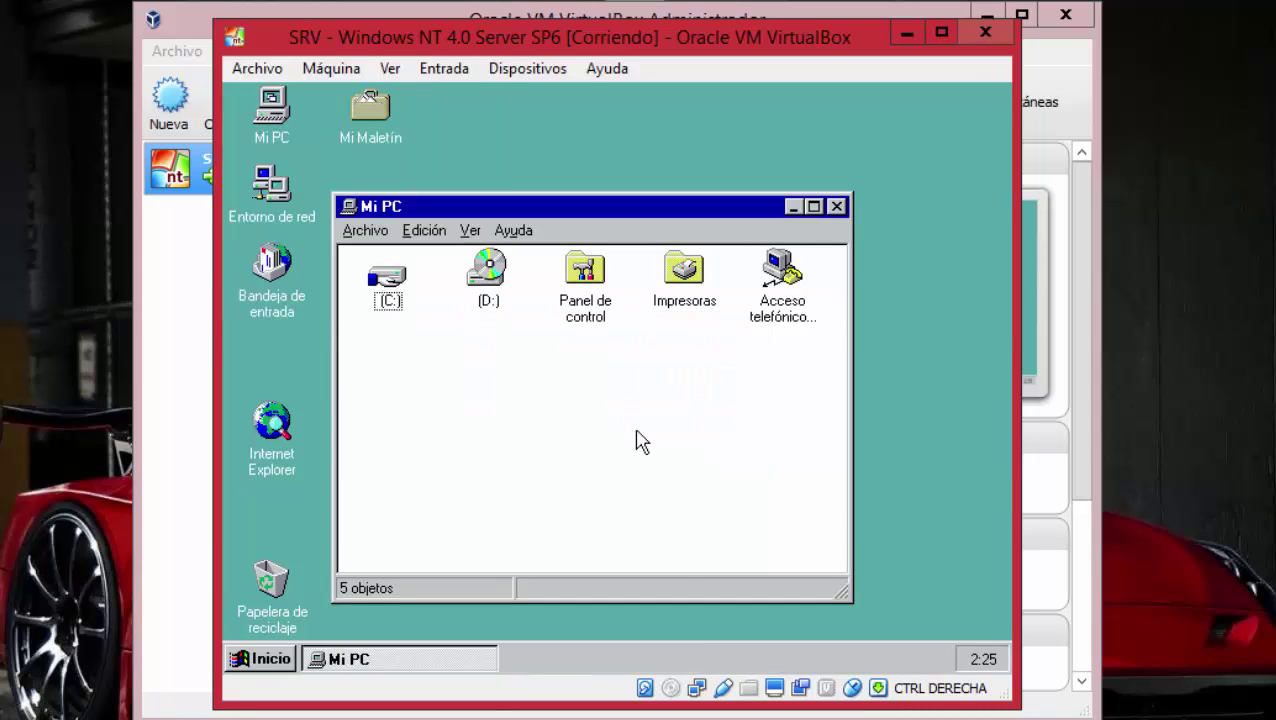
Insert the Guest Additions disc, install VirtualBox Guest Additions 5.0.22 with the default components, and reboot immediately.
left_click(444, 68)
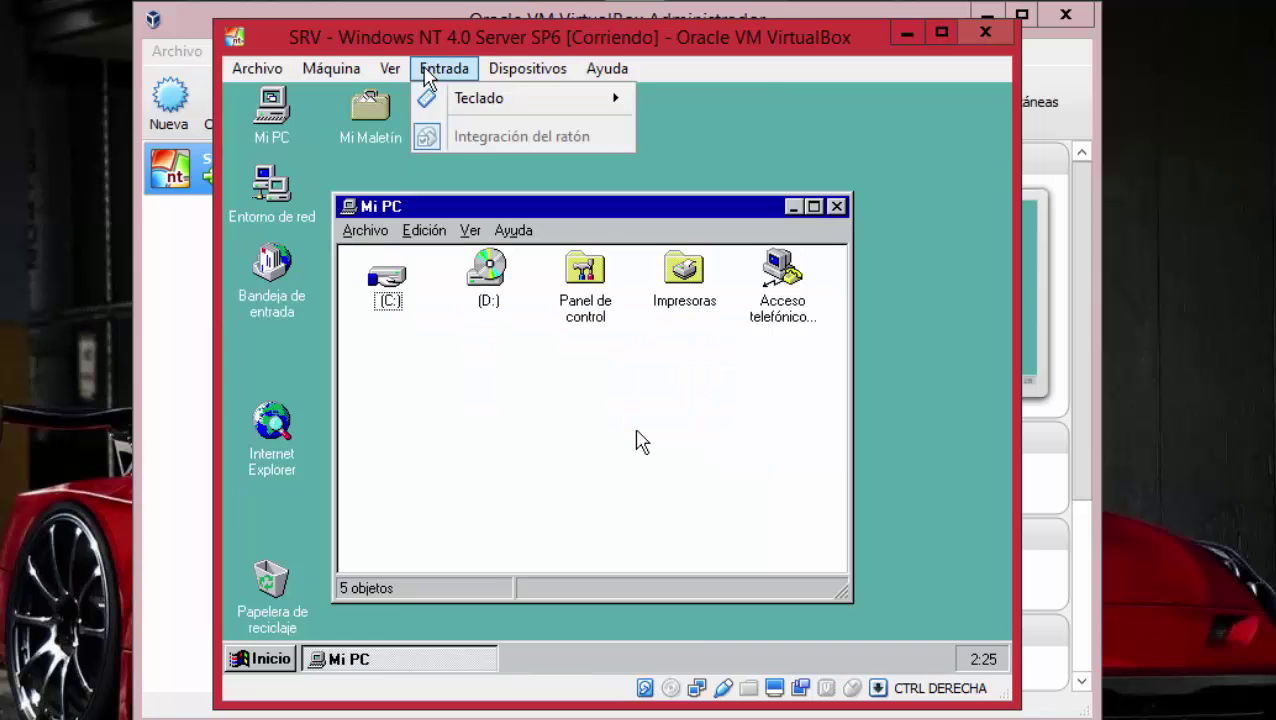
mouse_move(525, 66)
left_click(555, 285)
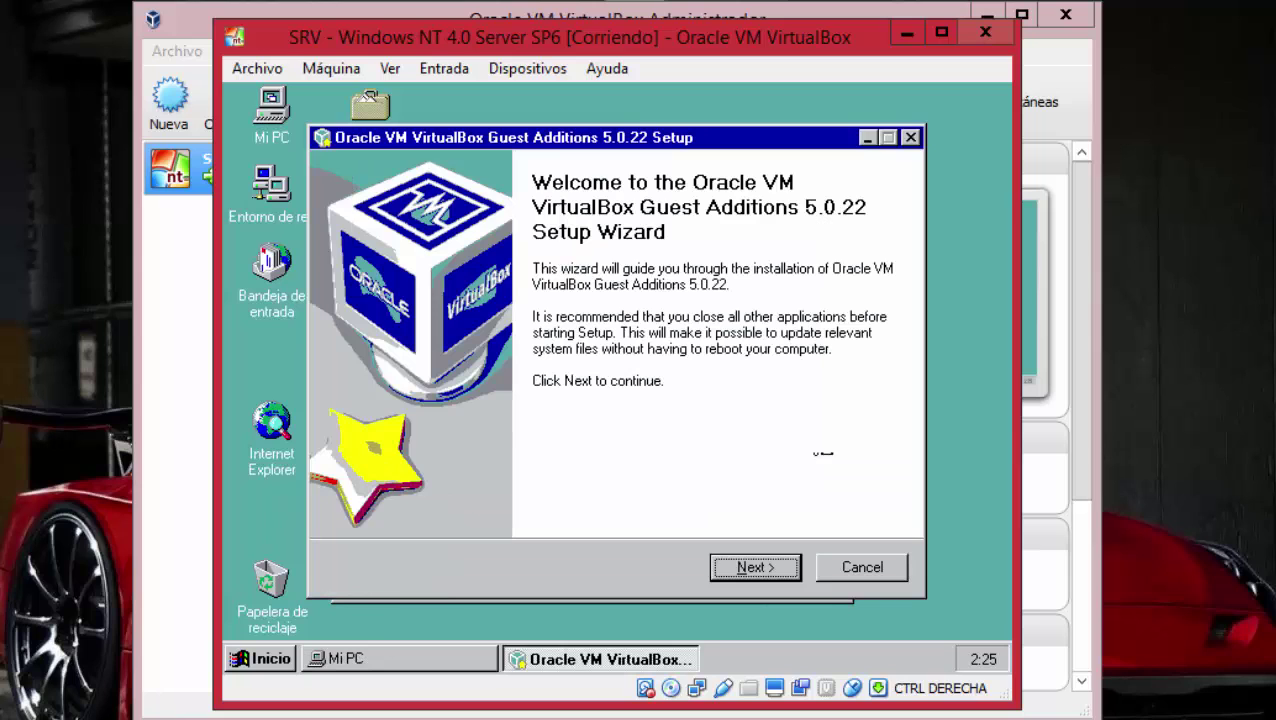
left_click(764, 568)
left_click(766, 568)
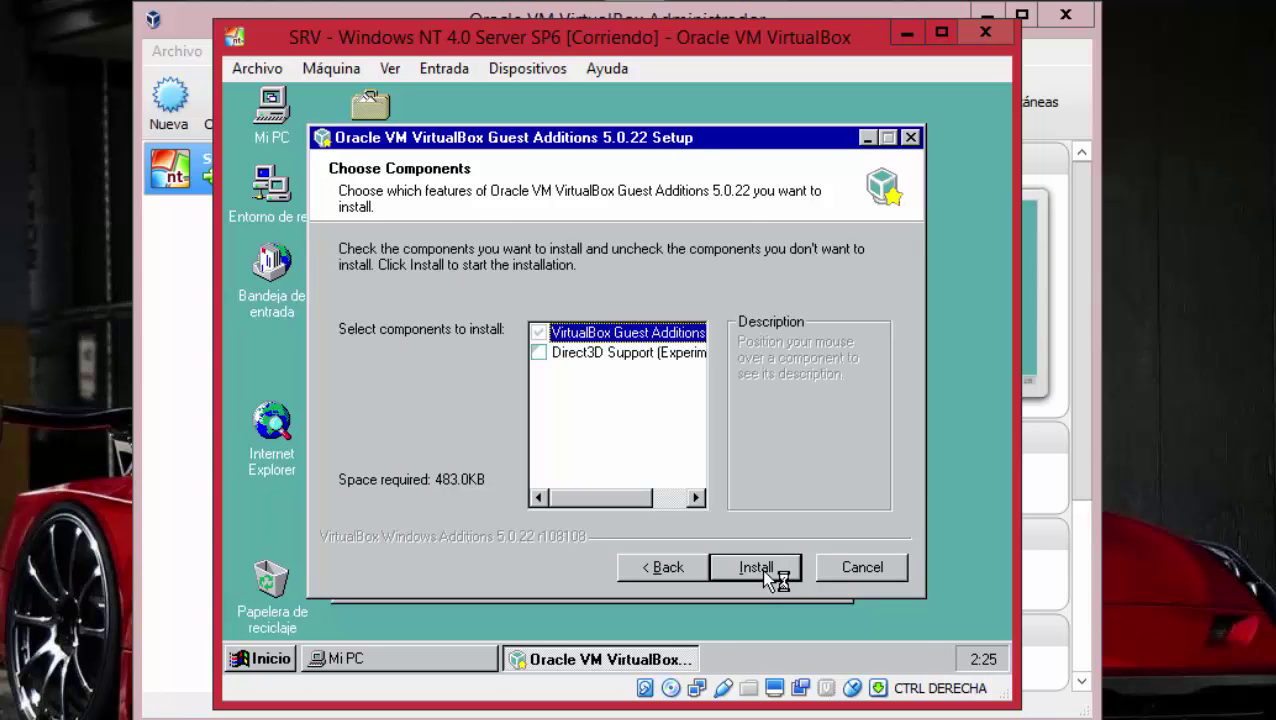
left_click(764, 569)
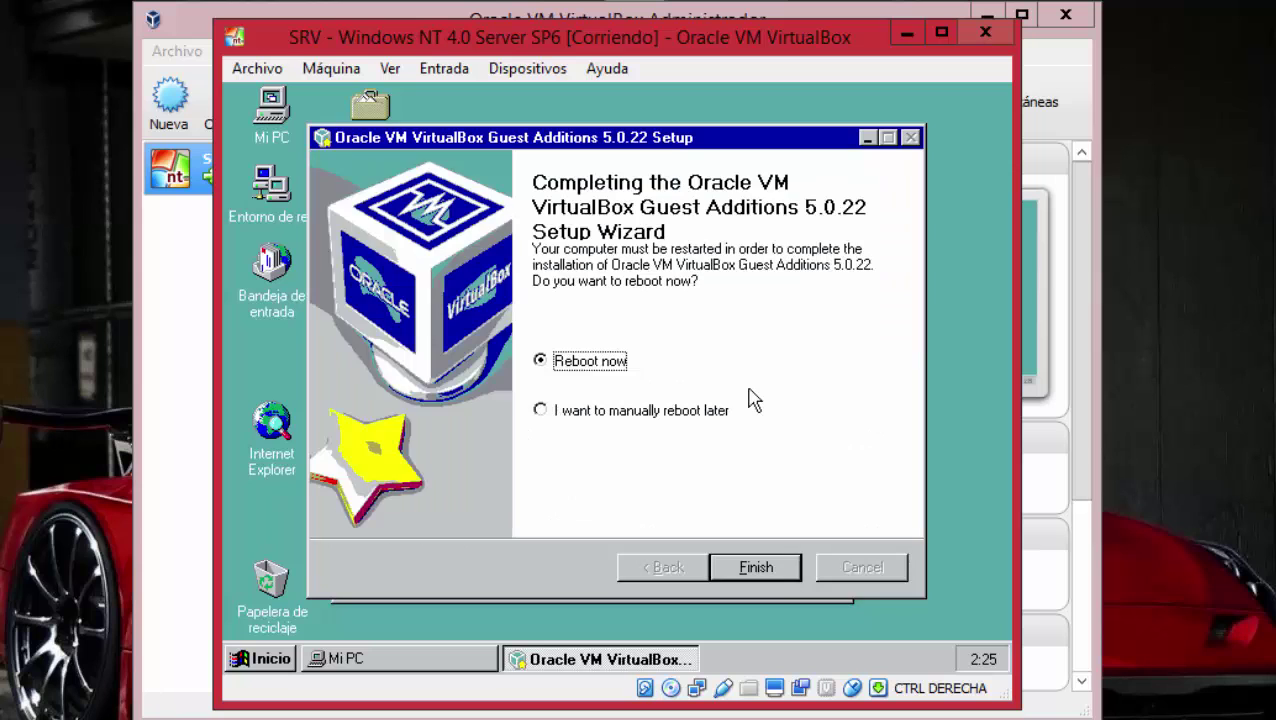
left_click(756, 567)
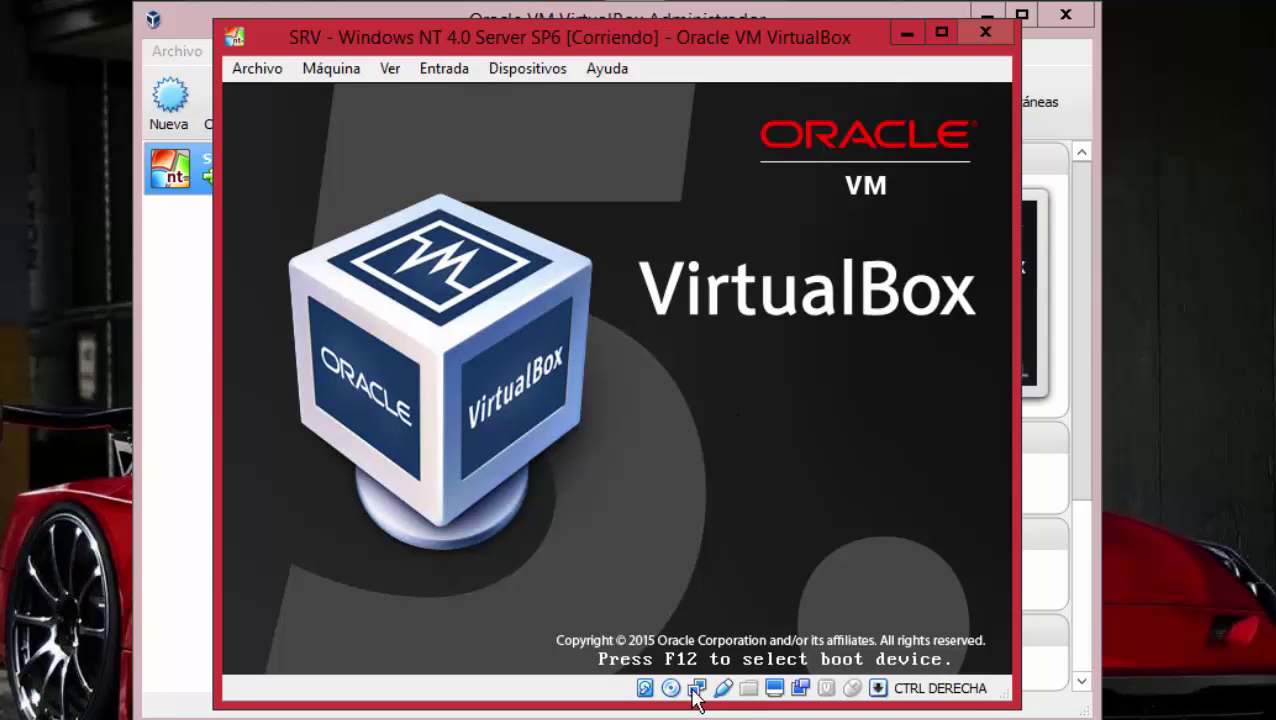
Boot Windows NT Server versión 4.00 and remove the Guest Additions disc from the virtual optical drive.
scroll(686, 675, "down", 2)
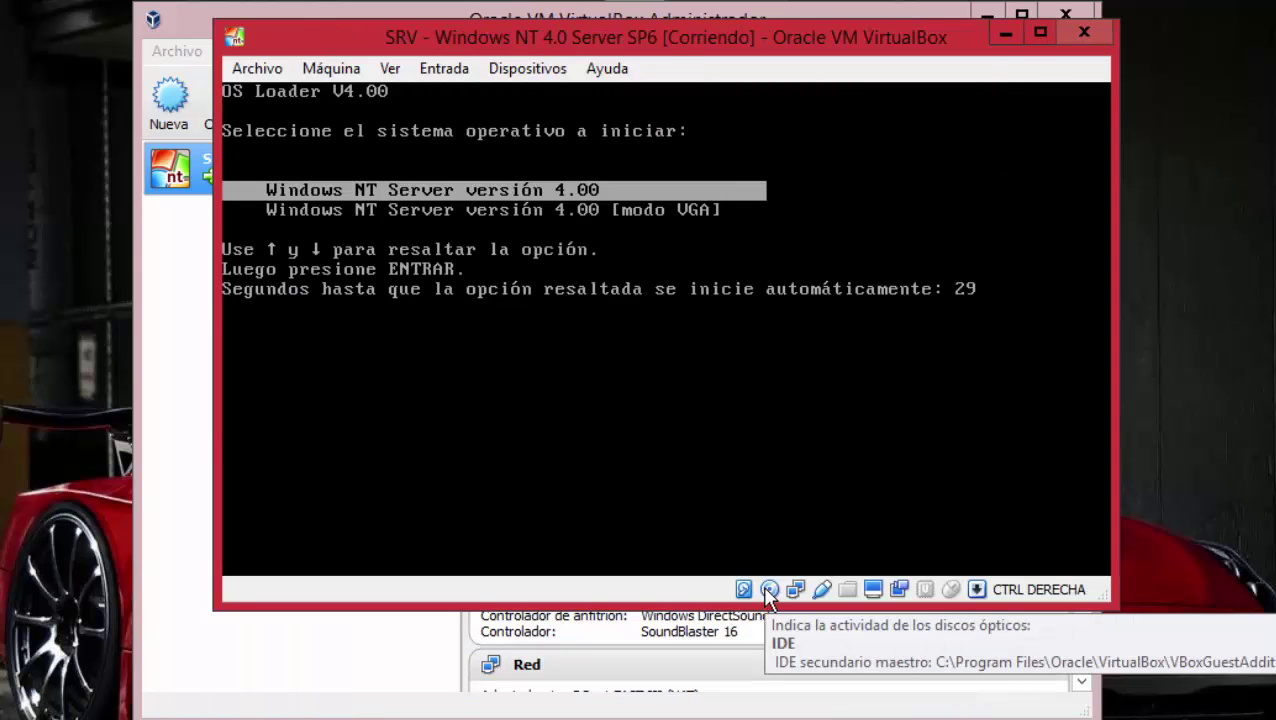
key("Return")
right_click(769, 590)
left_click(706, 446)
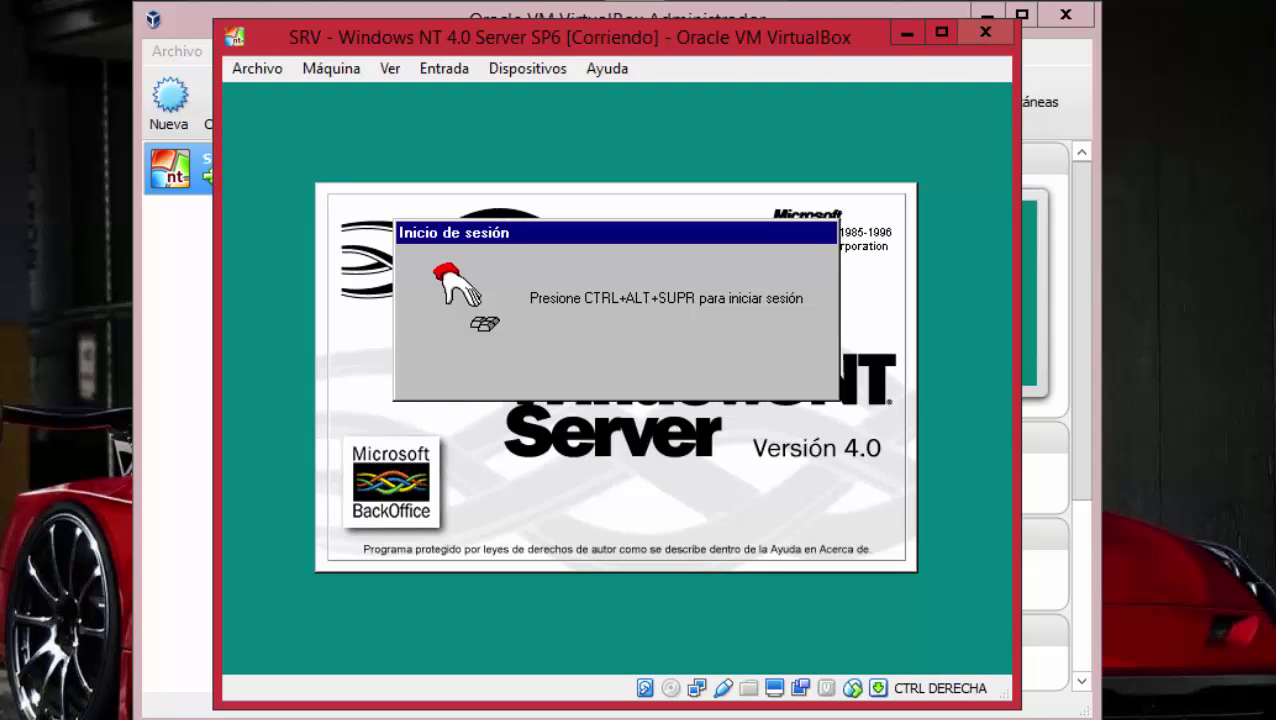
Log on to the server again with the account password.
key("ctrl+alt+Delete")
type("*******")
key("Return")
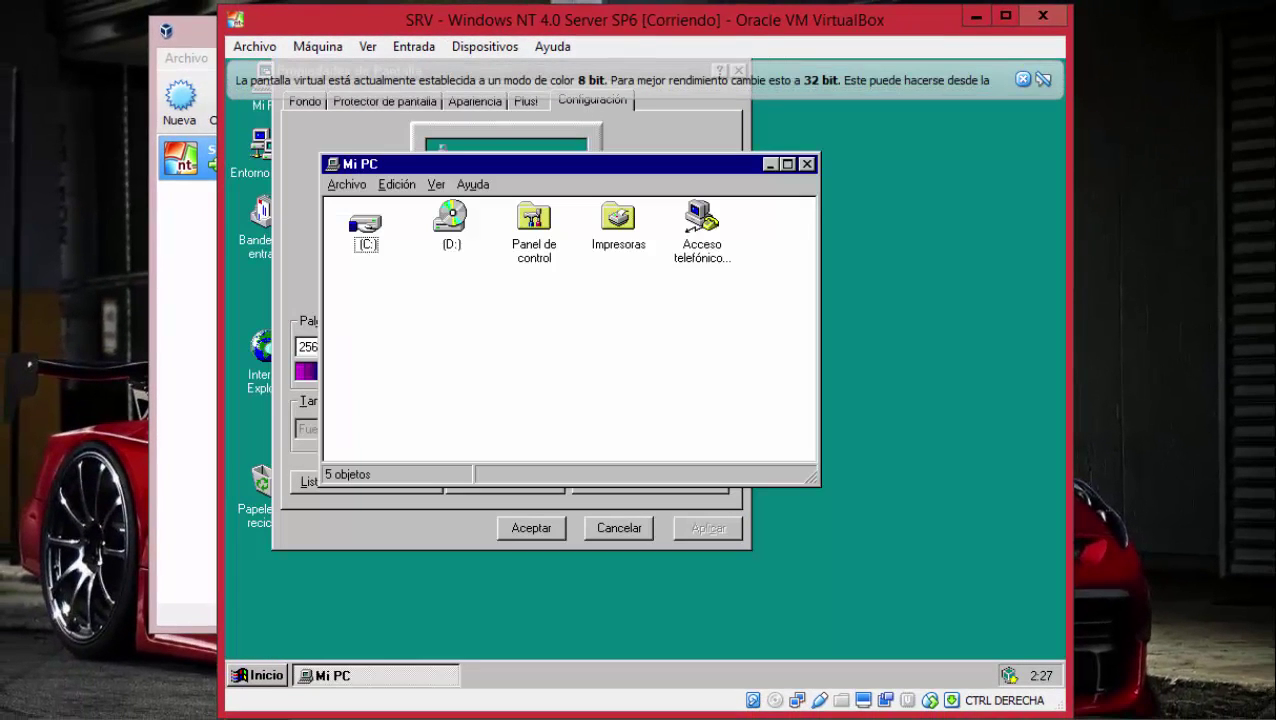
Minimize the Mi PC window, set the display's color palette to Color verdadero, and apply and accept the display properties.
left_click(770, 165)
left_click(537, 348)
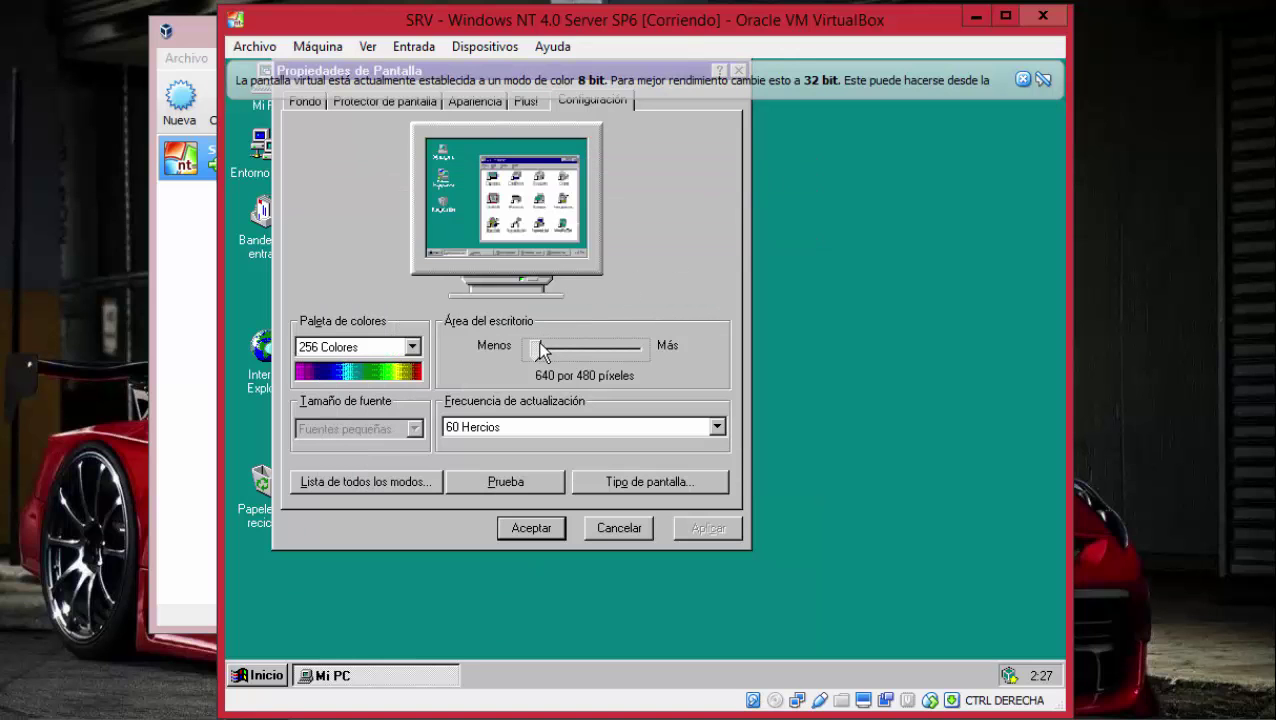
left_click(350, 347)
left_click(370, 410)
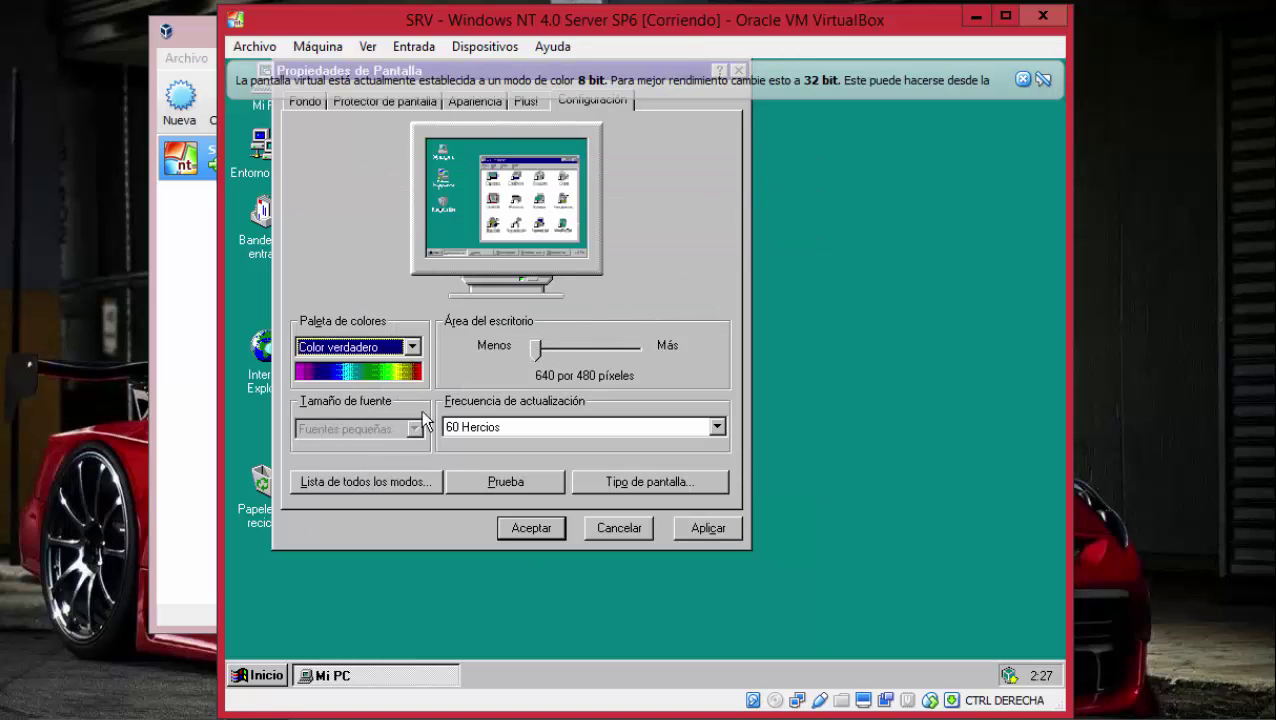
left_click(706, 527)
left_click(629, 433)
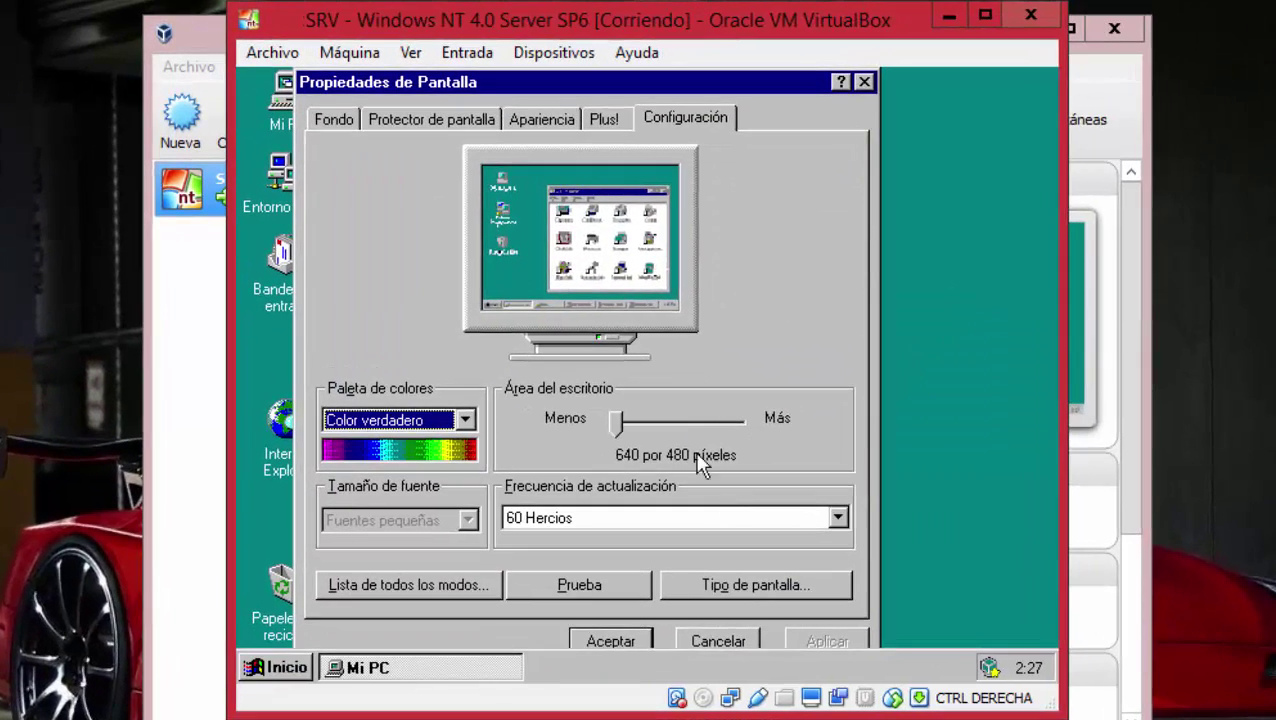
left_click(615, 634)
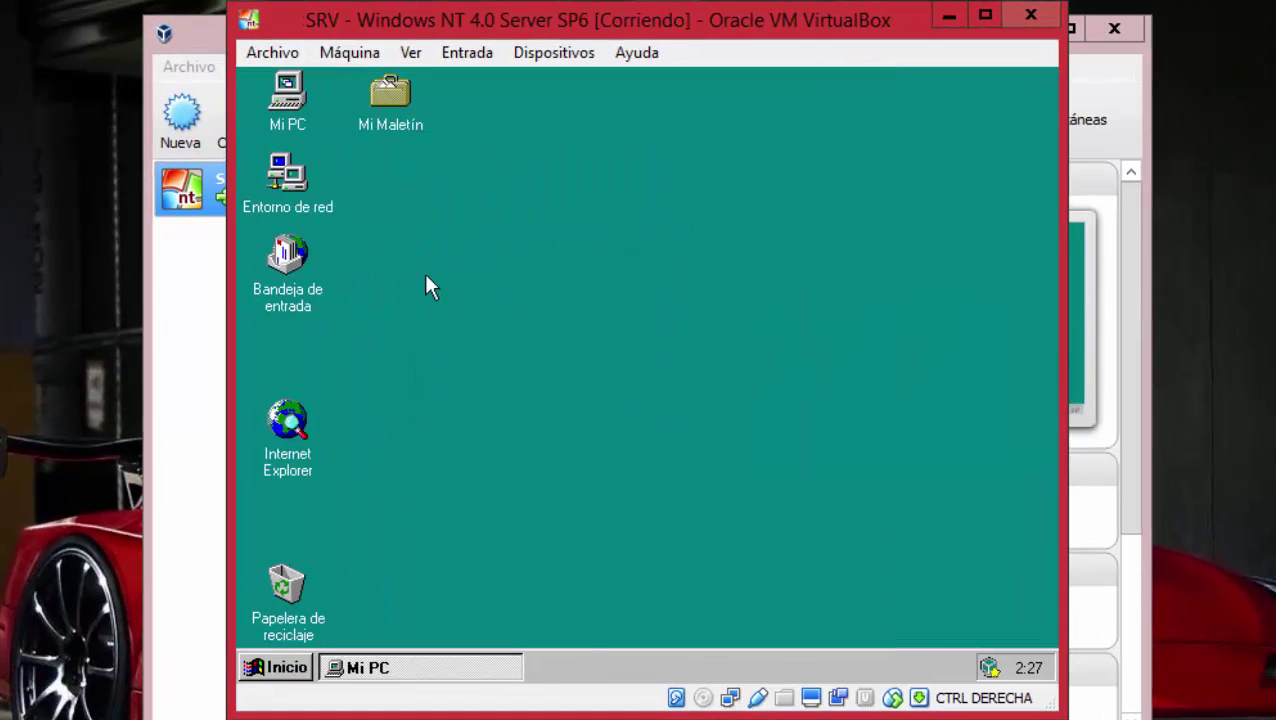
Check the state of the server's WWW and FTP services in Administrador de servicios Internet, then close it.
right_click(466, 258)
left_click(439, 250)
left_click(280, 668)
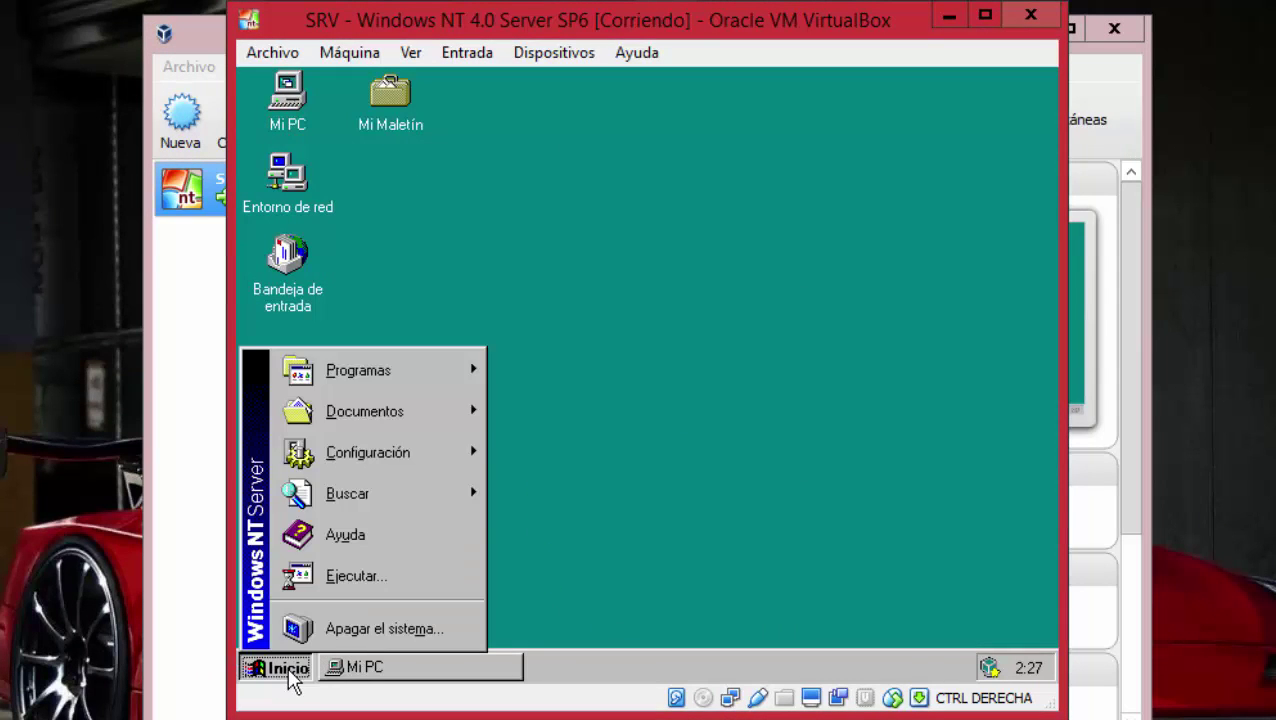
mouse_move(387, 381)
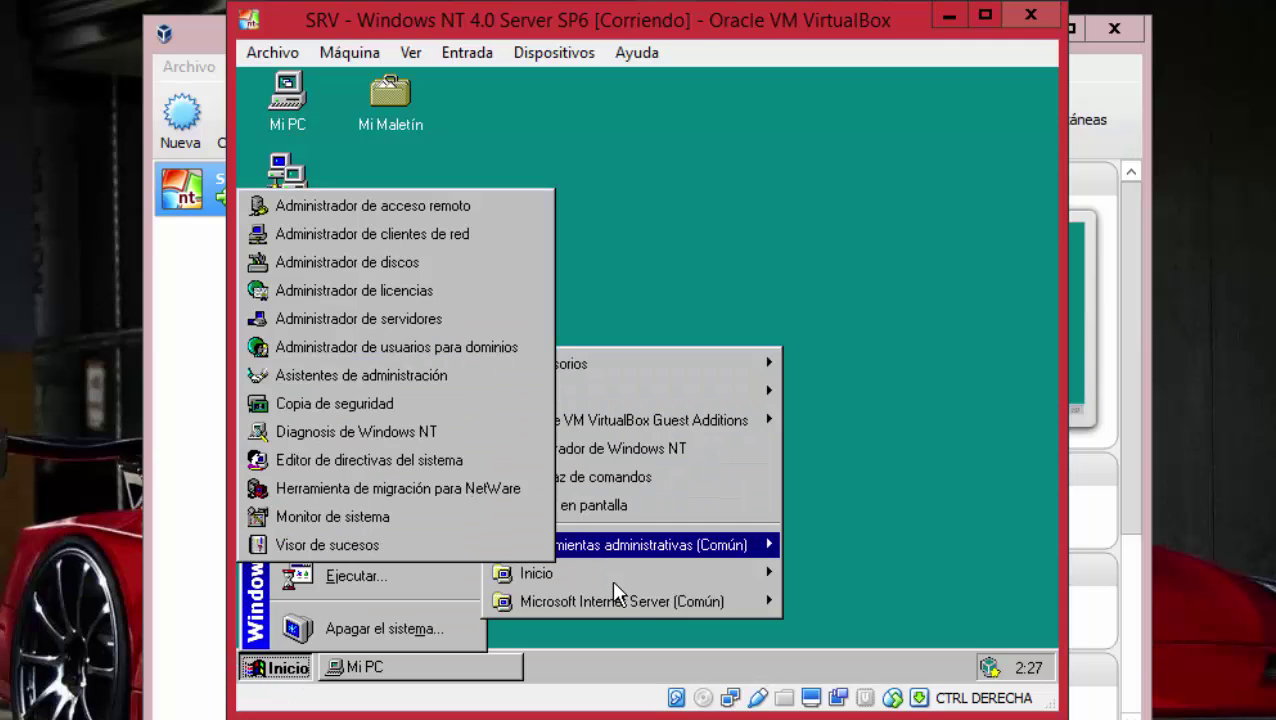
mouse_move(615, 598)
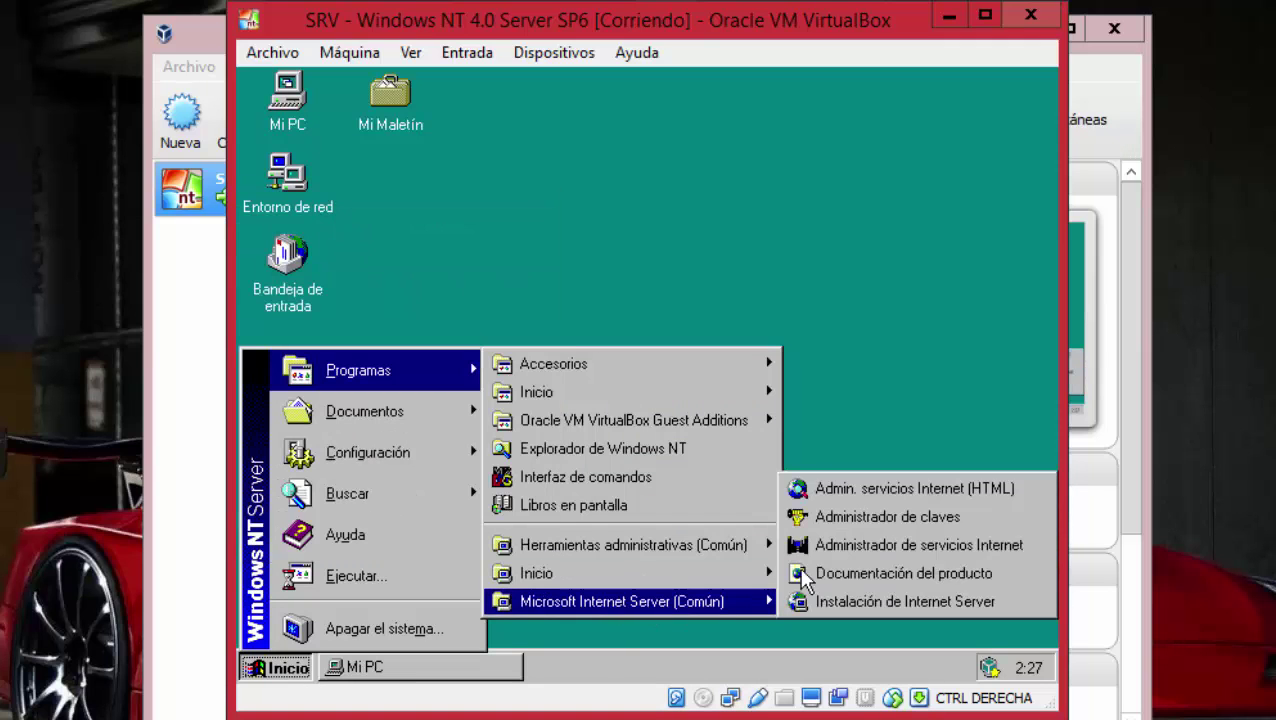
left_click(857, 540)
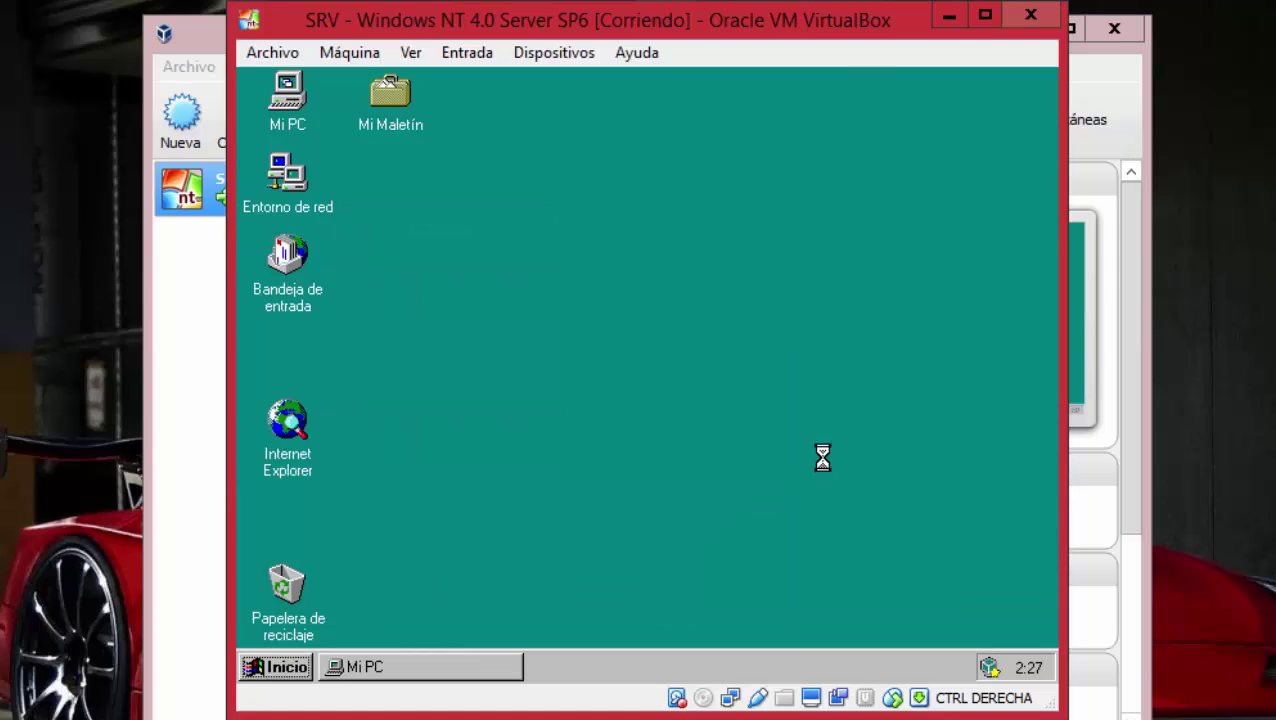
left_click_drag(449, 81, 503, 196)
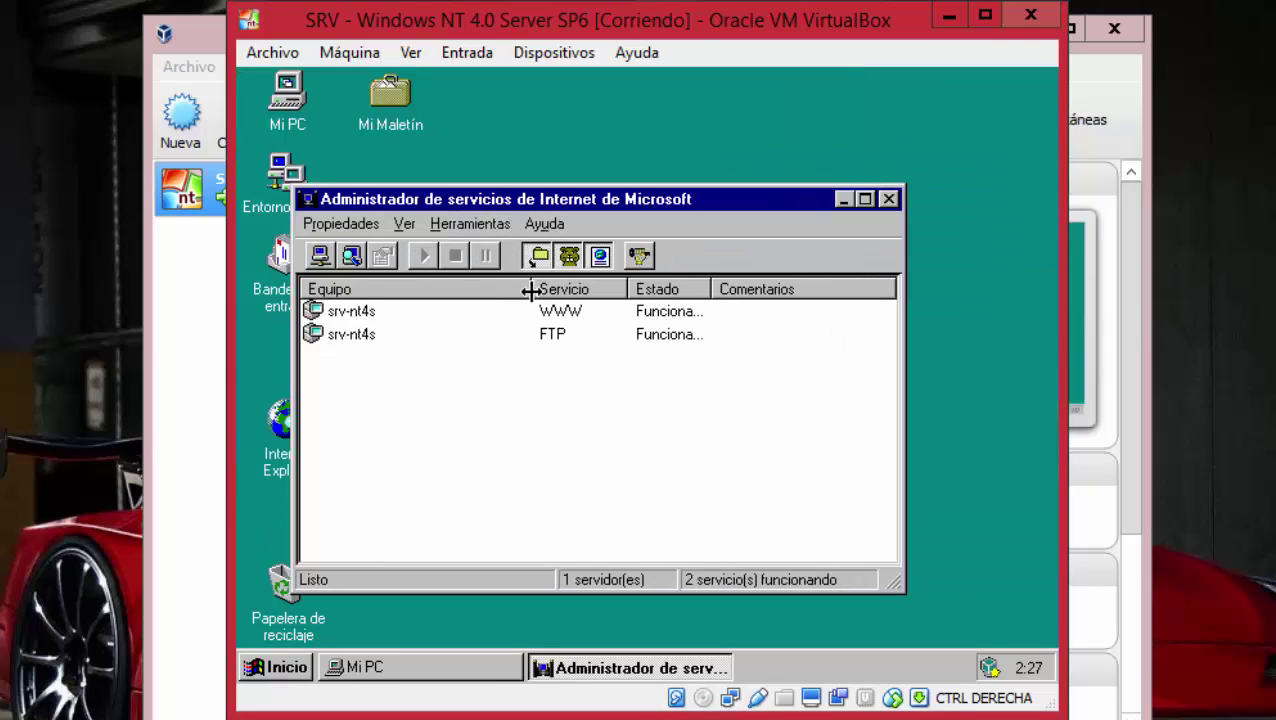
left_click(889, 201)
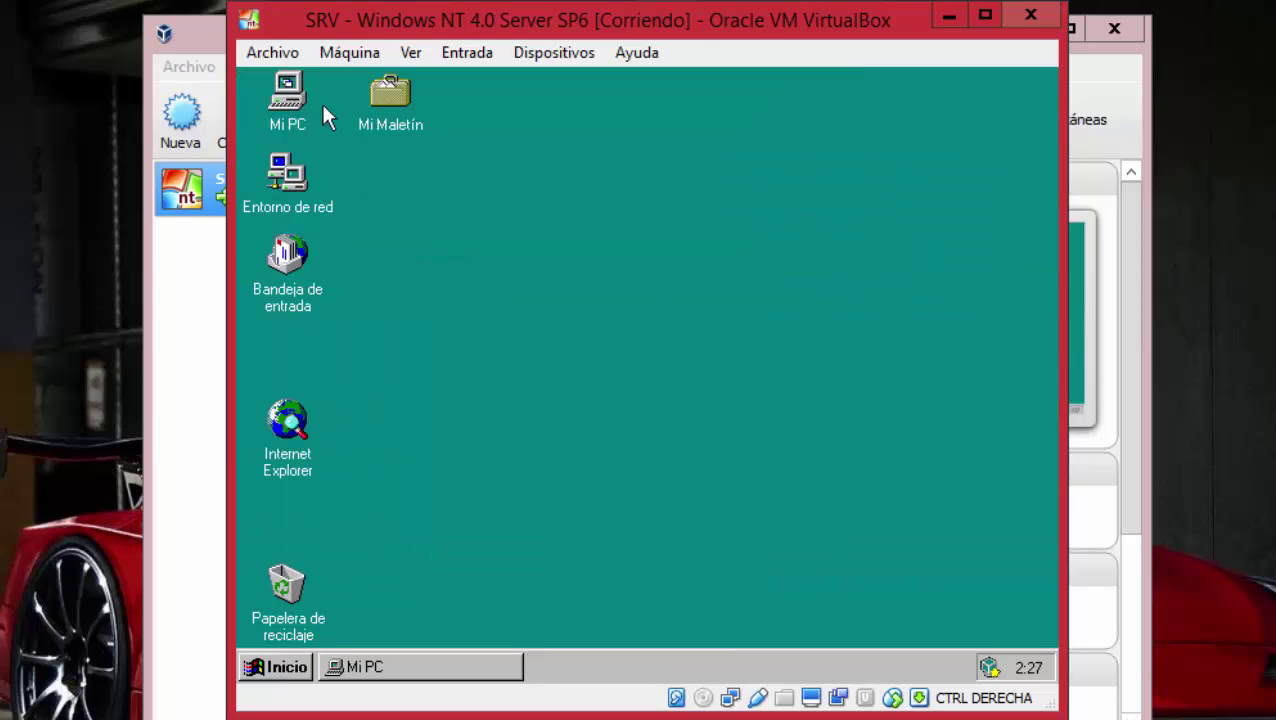
Show the toolbar in the Mi PC window and adjust its folder viewing options.
double_click(287, 90)
left_click(493, 222)
left_click(500, 246)
left_click(496, 223)
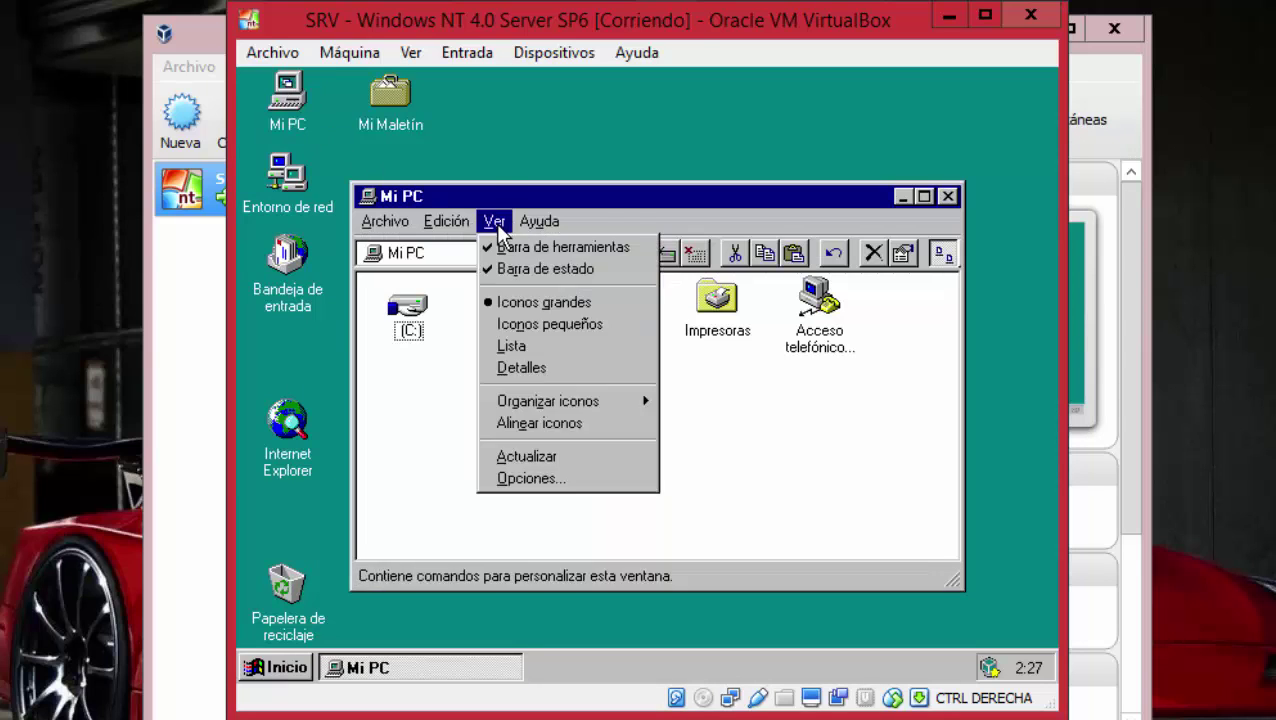
left_click(535, 478)
left_click(508, 348)
left_click(596, 614)
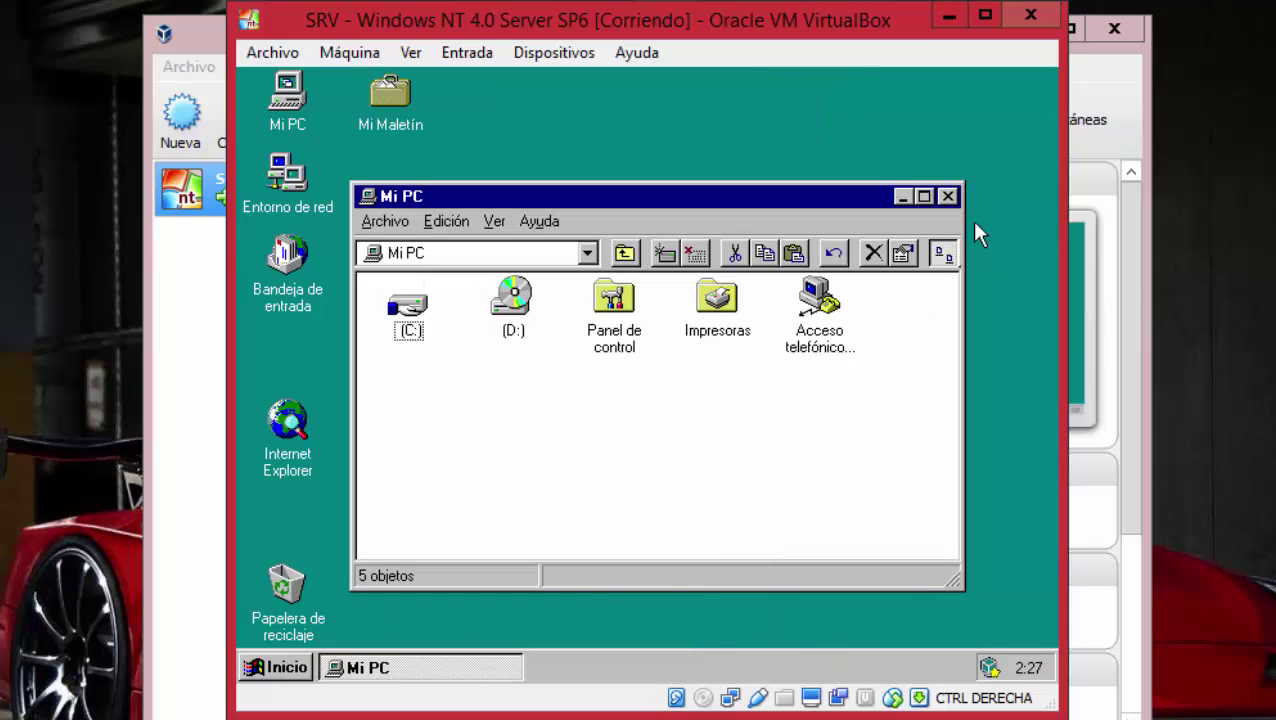
Close the Mi PC window, run winver to check the installed Windows NT version, and dismiss the version information.
left_click(949, 197)
key("super+r")
type("wominver")
key("Return")
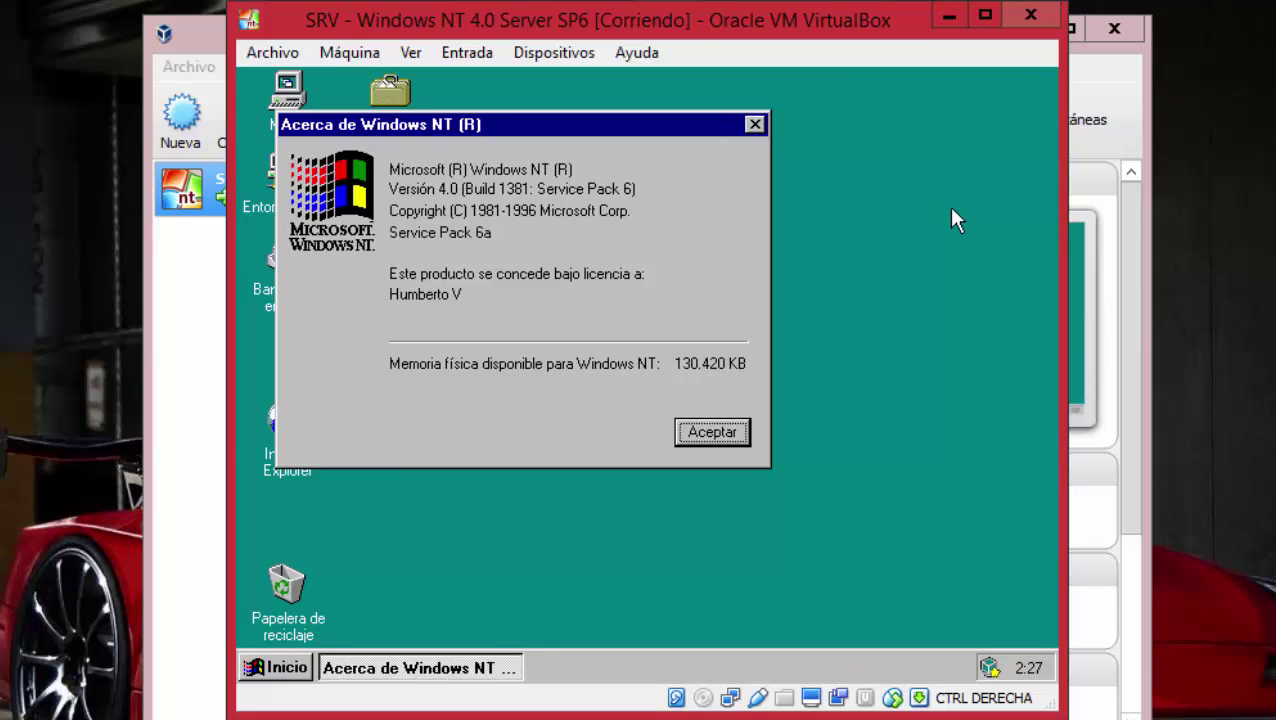
left_click(729, 443)
Examine the running processes and the CPU and memory performance in Administrador de tareas, then close it.
right_click(468, 672)
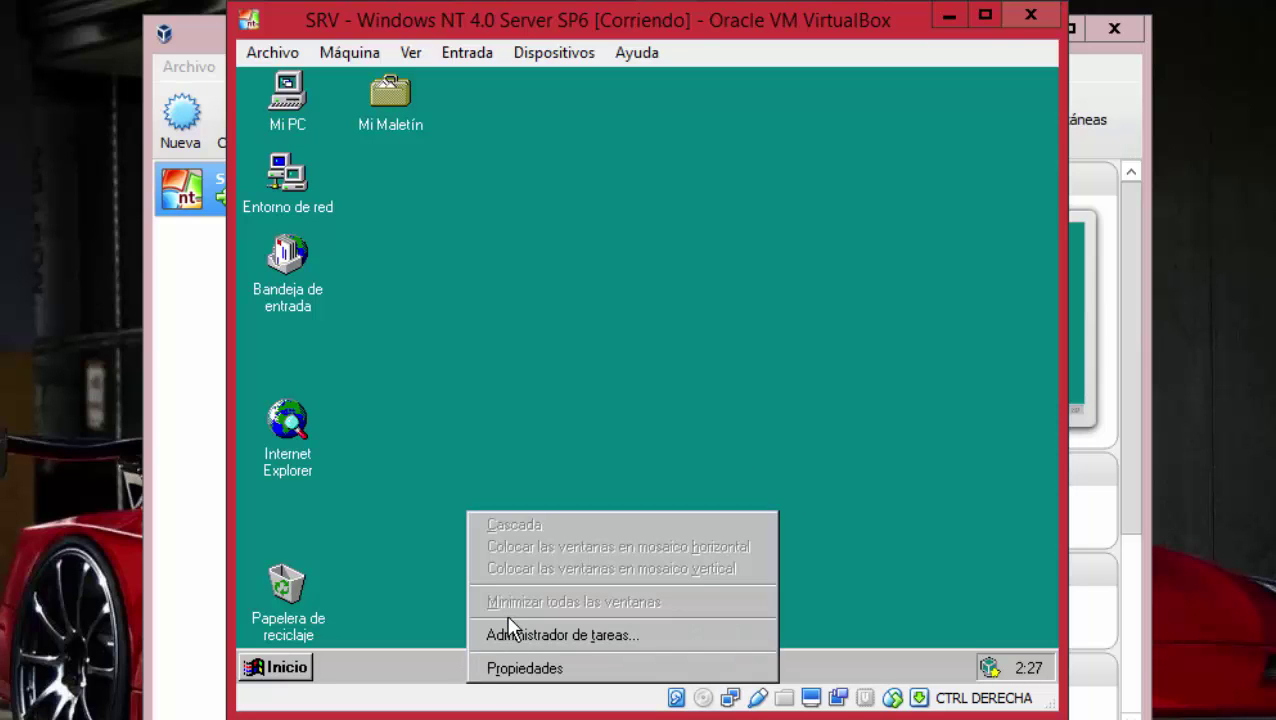
left_click(520, 627)
left_click_drag(745, 379, 425, 82)
left_click(464, 136)
left_click(547, 133)
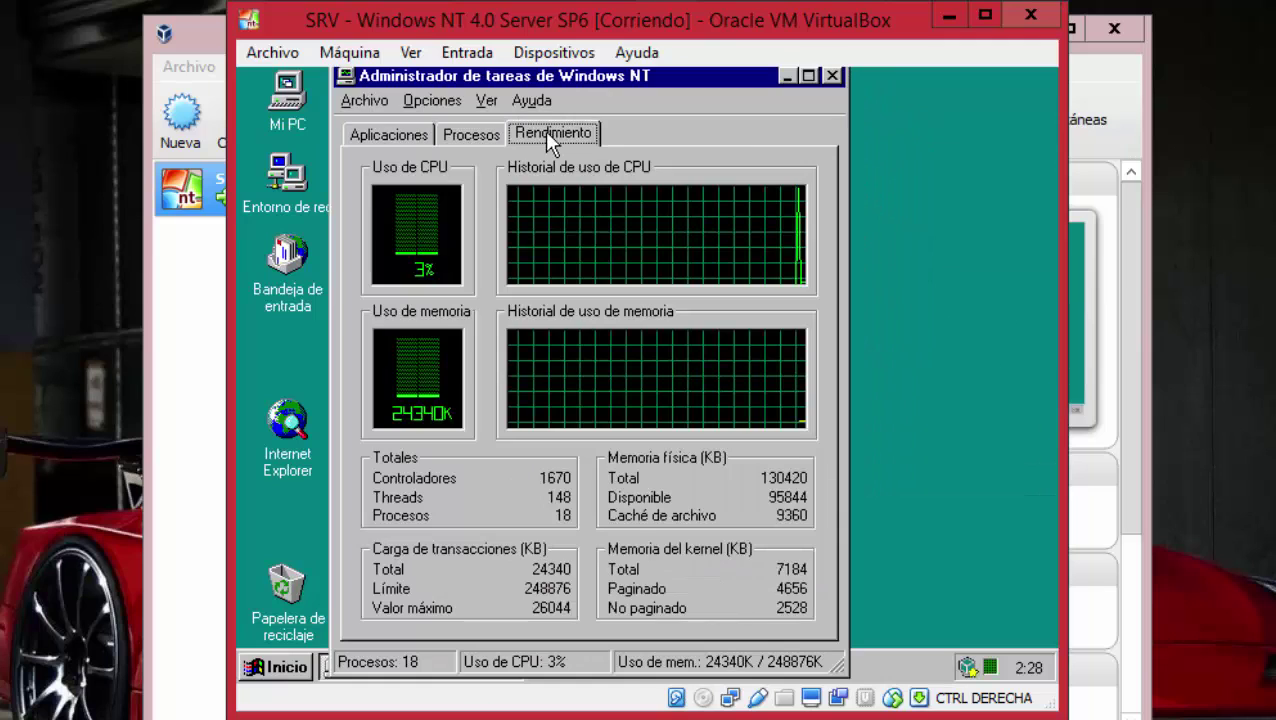
mouse_move(600, 76)
left_mouse_down()
mouse_move(601, 214)
mouse_move(604, 84)
left_mouse_up()
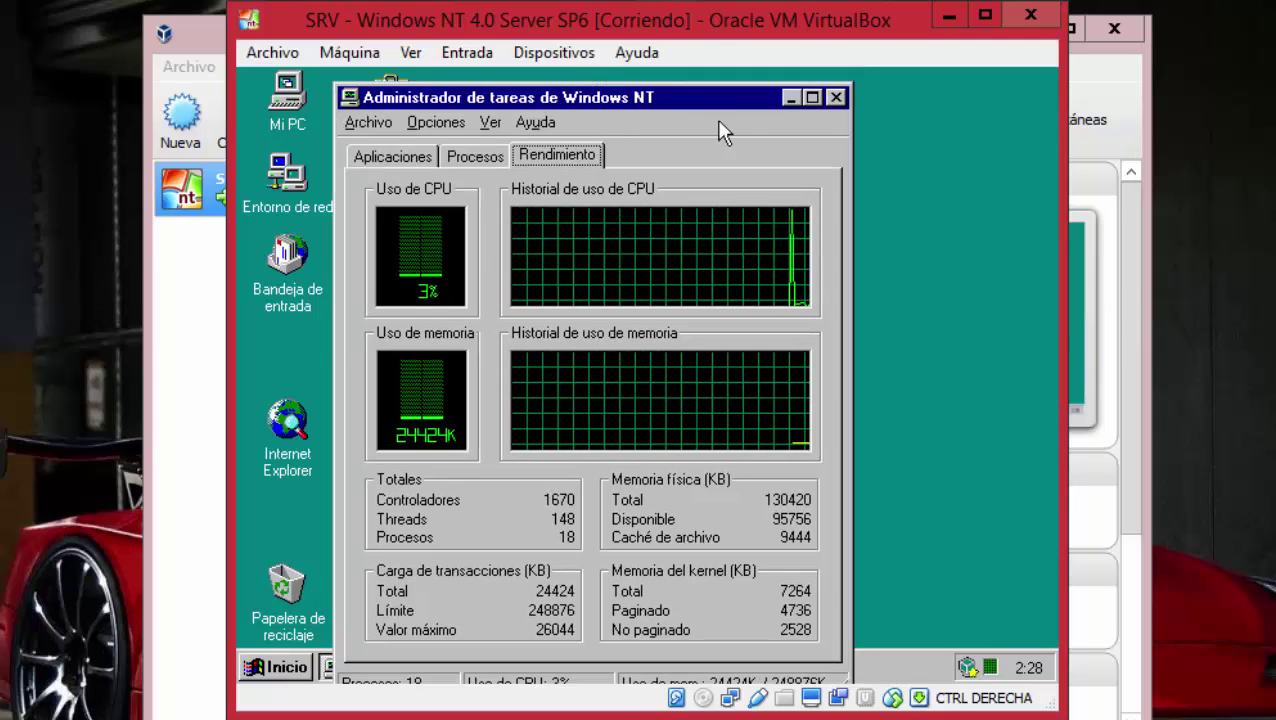
left_click(836, 97)
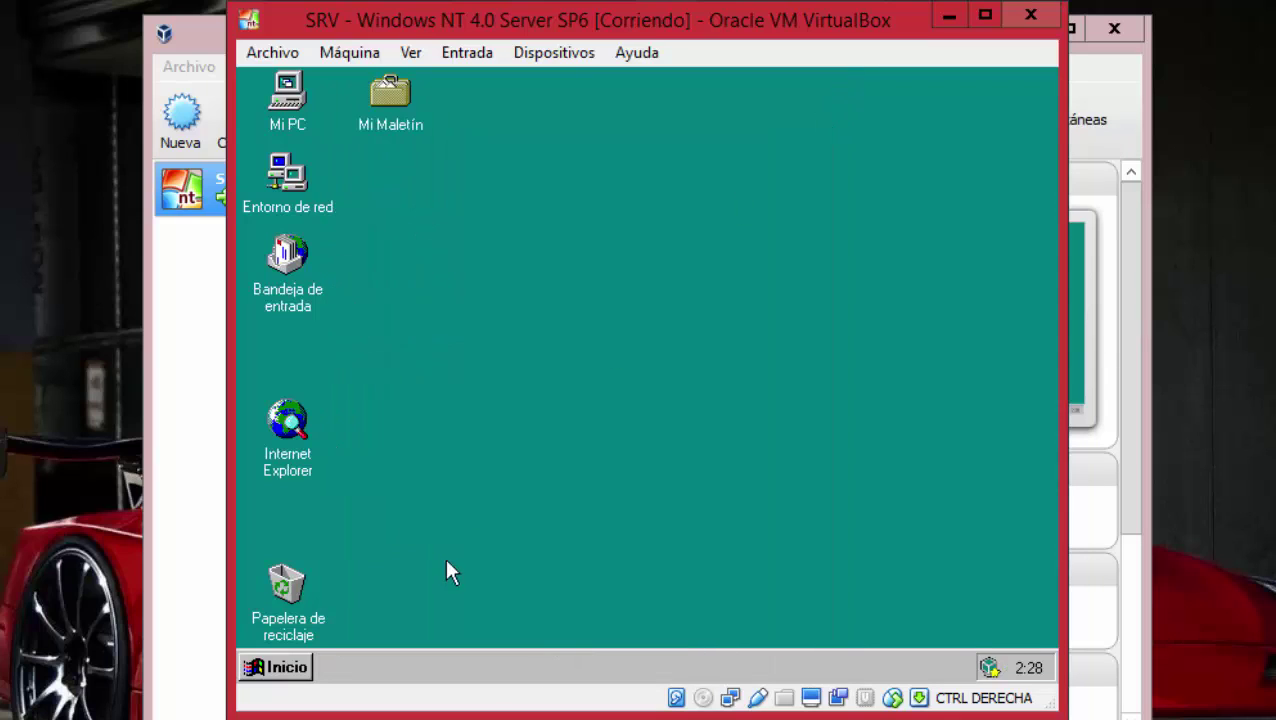
View the properties of SRV-NT4S in Administrador de servidores, then close the properties and the tool.
left_click(309, 662)
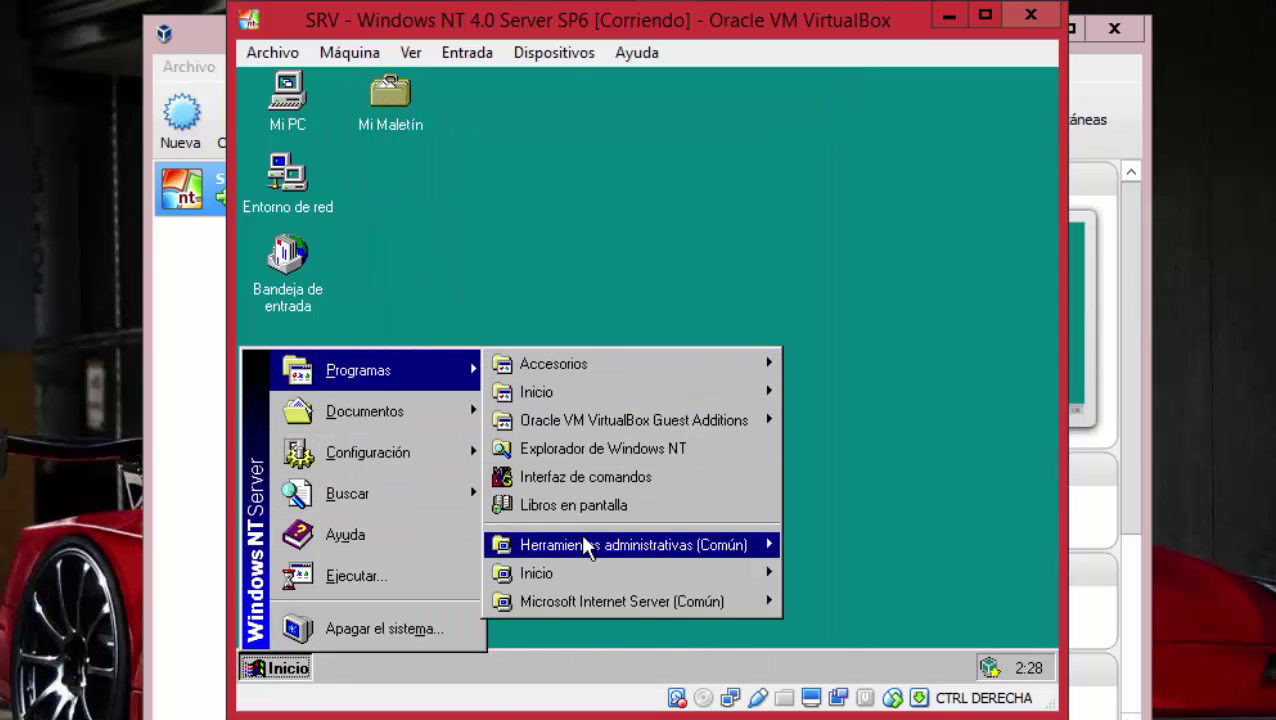
mouse_move(585, 546)
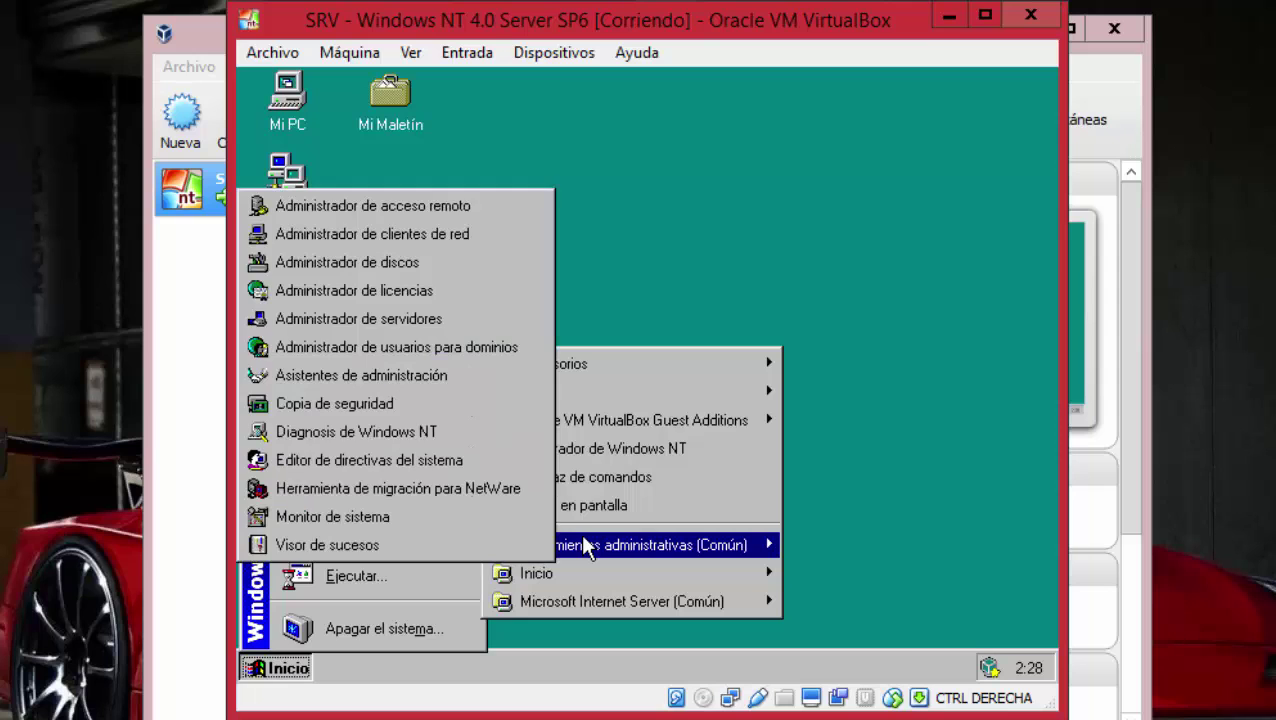
left_click(380, 318)
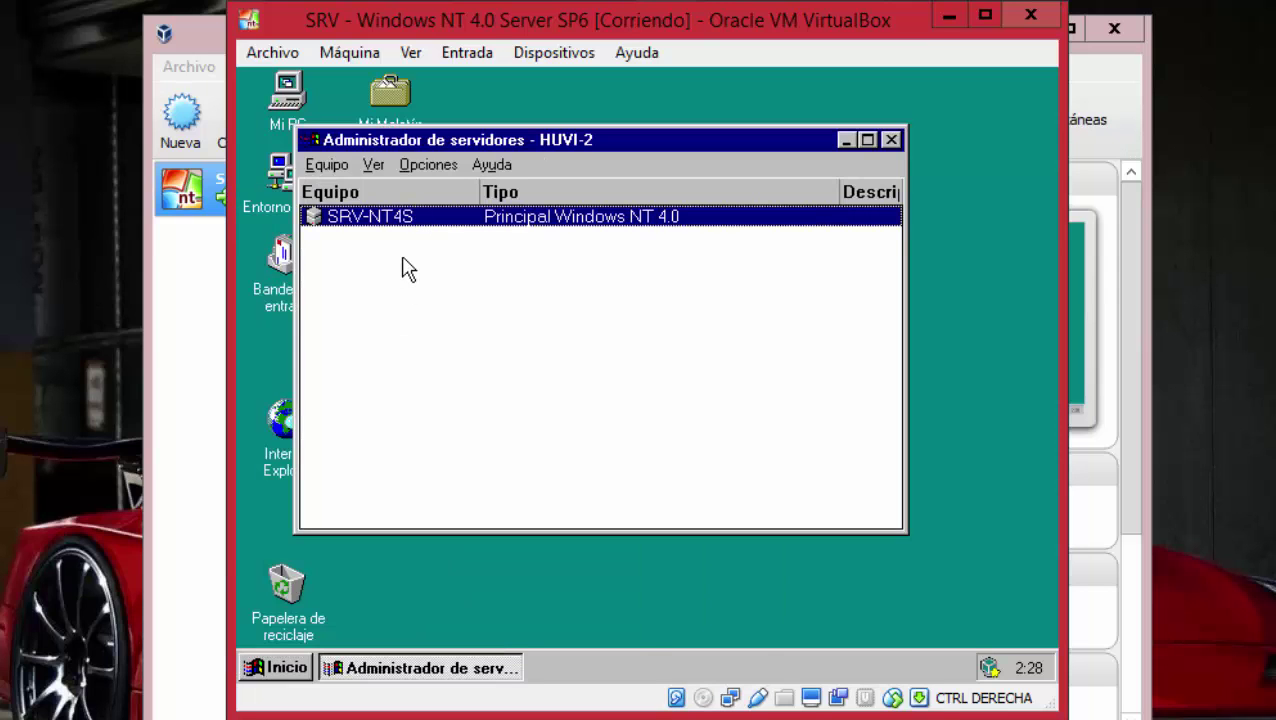
double_click(405, 228)
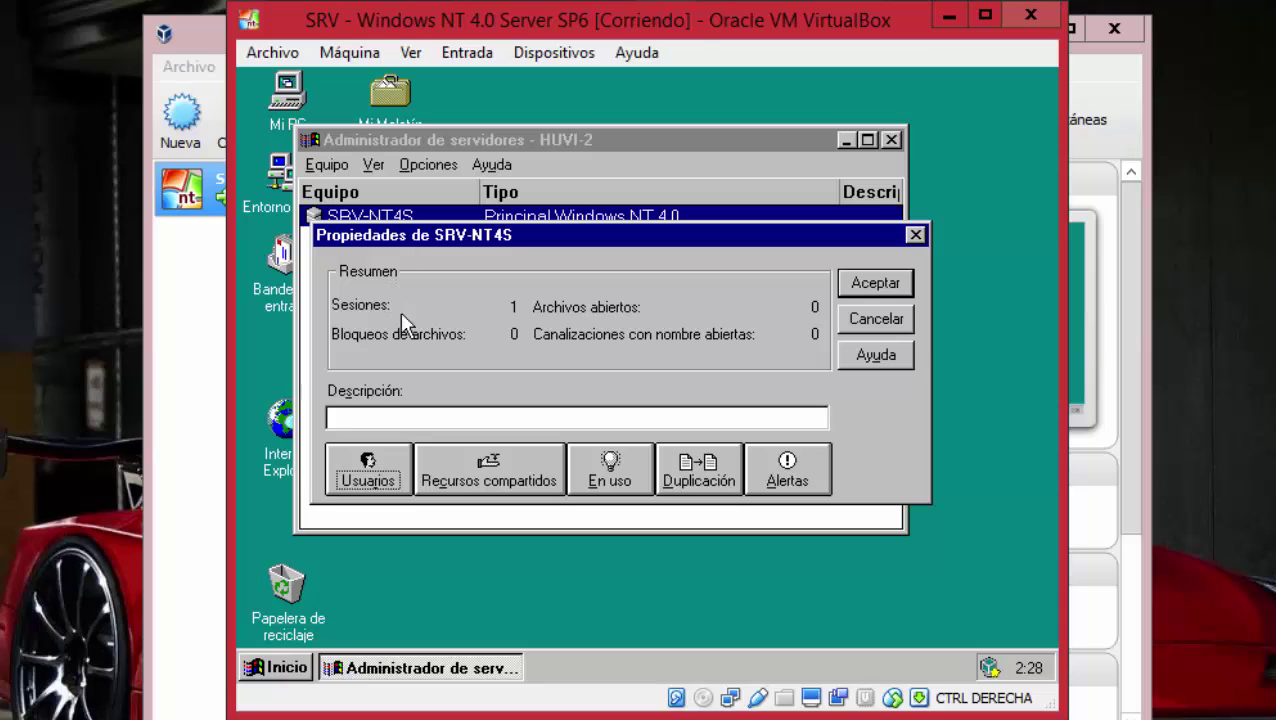
left_click(876, 283)
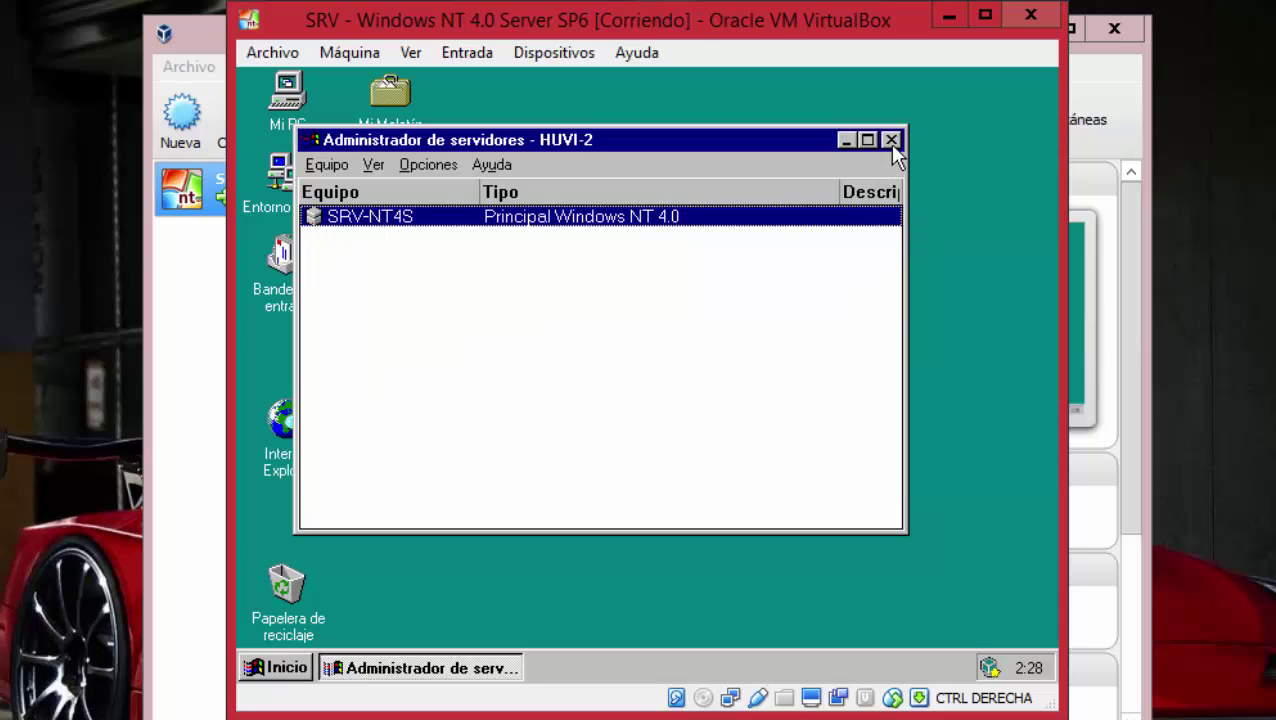
left_click(891, 140)
Shut down Windows NT Server and power off its virtual machine.
left_click(285, 668)
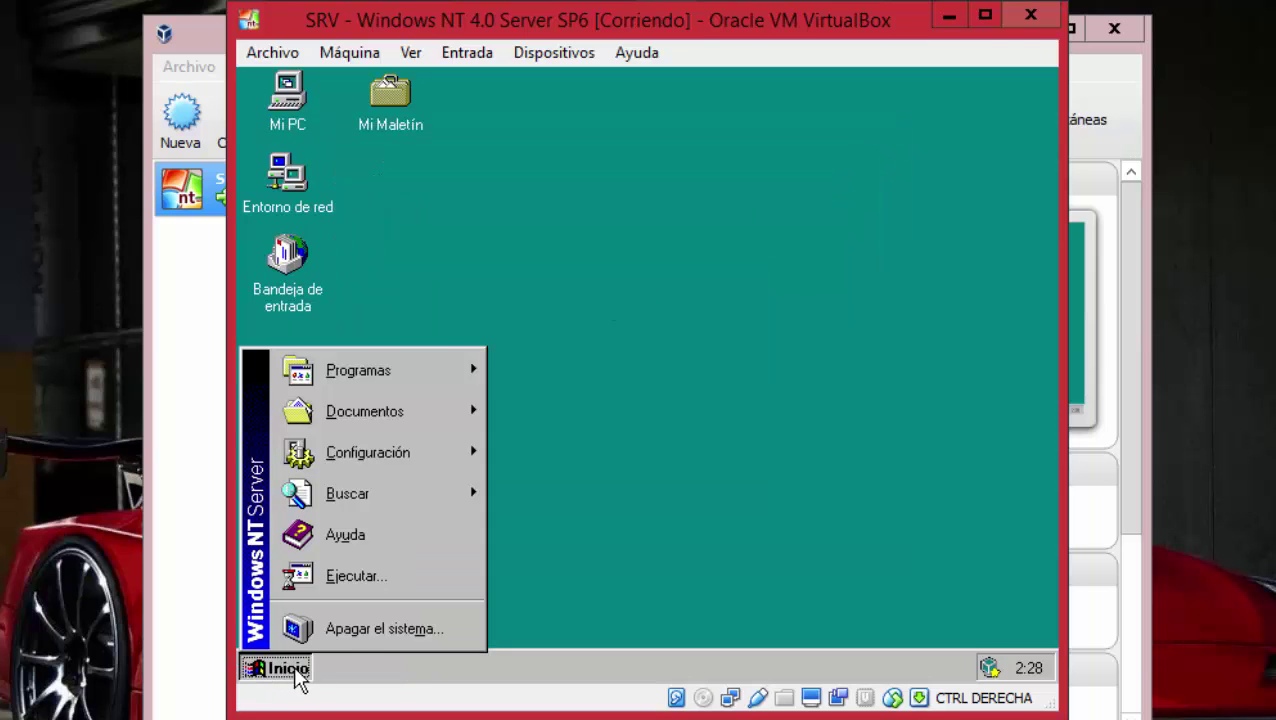
left_click(356, 628)
left_click(511, 446)
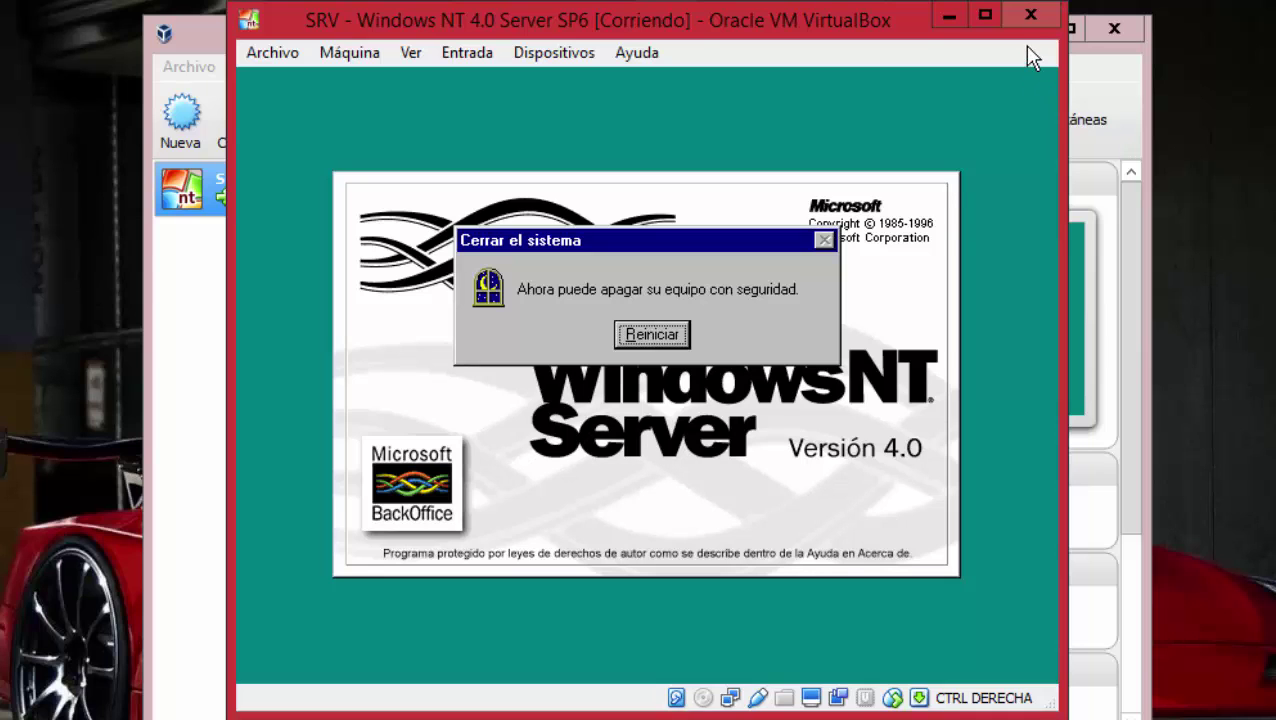
left_click(1028, 18)
left_click(590, 396)
left_click(551, 442)
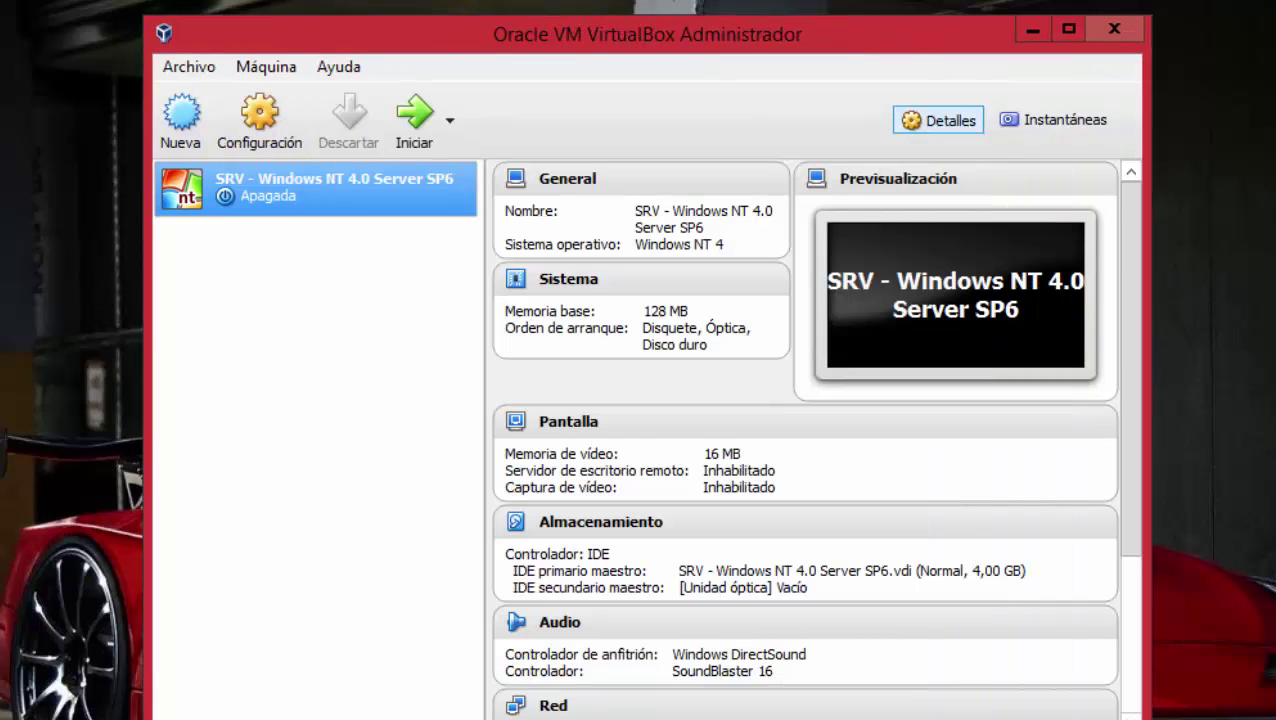